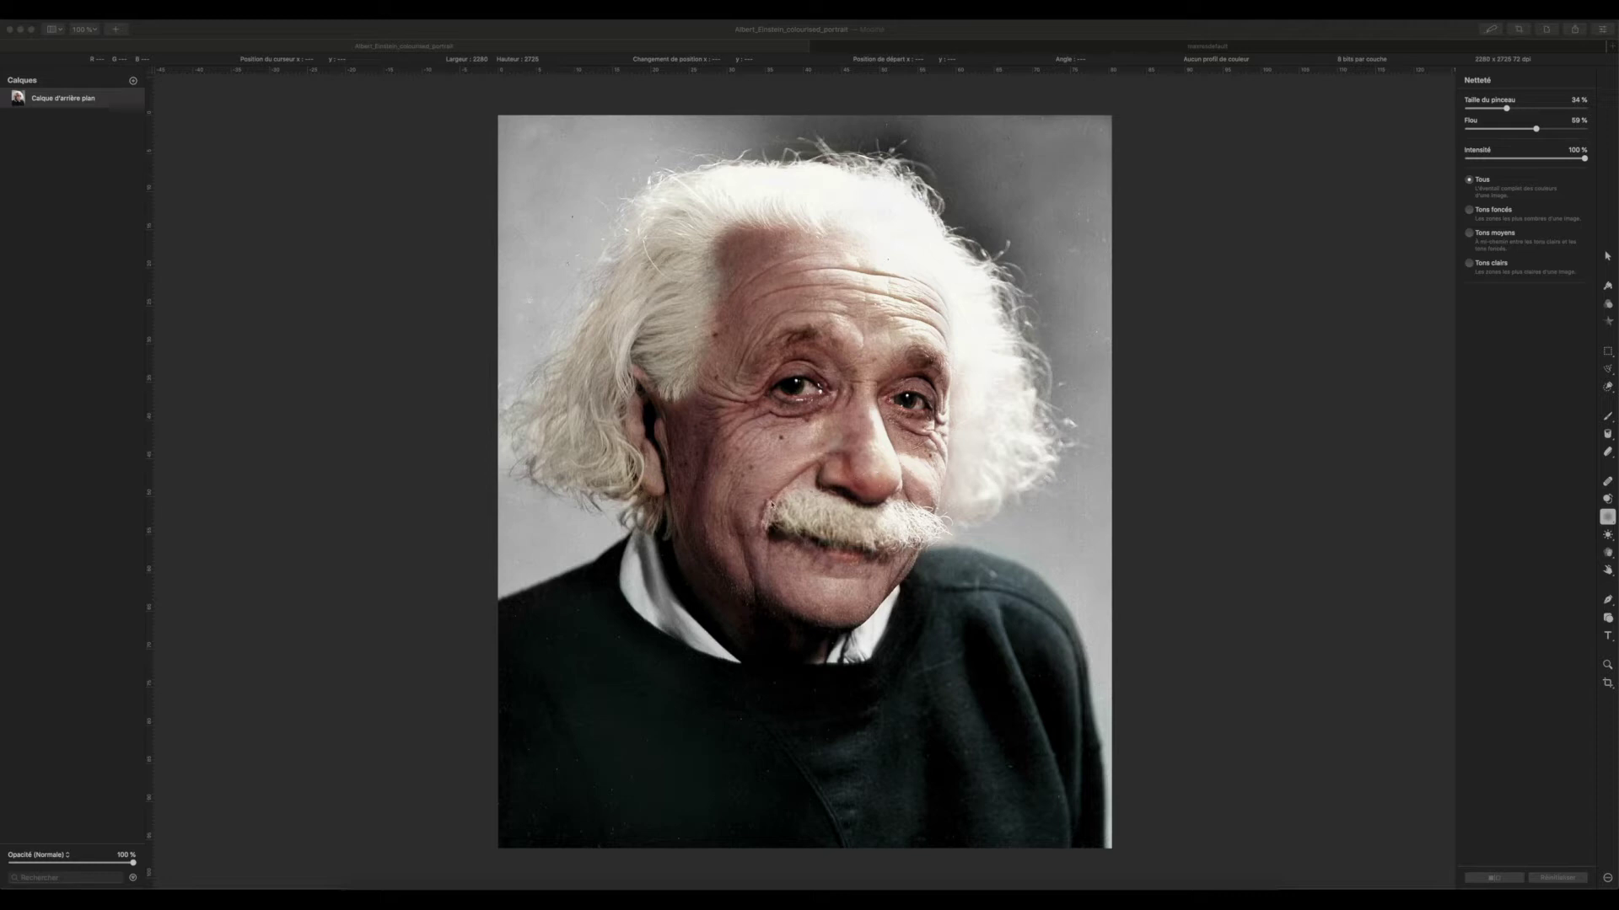
- Retouch small blemishes on the nose and the rest of the face with the Repair (Réparer) brush
{"action": "left_click", "coordinate": [1608, 482]}
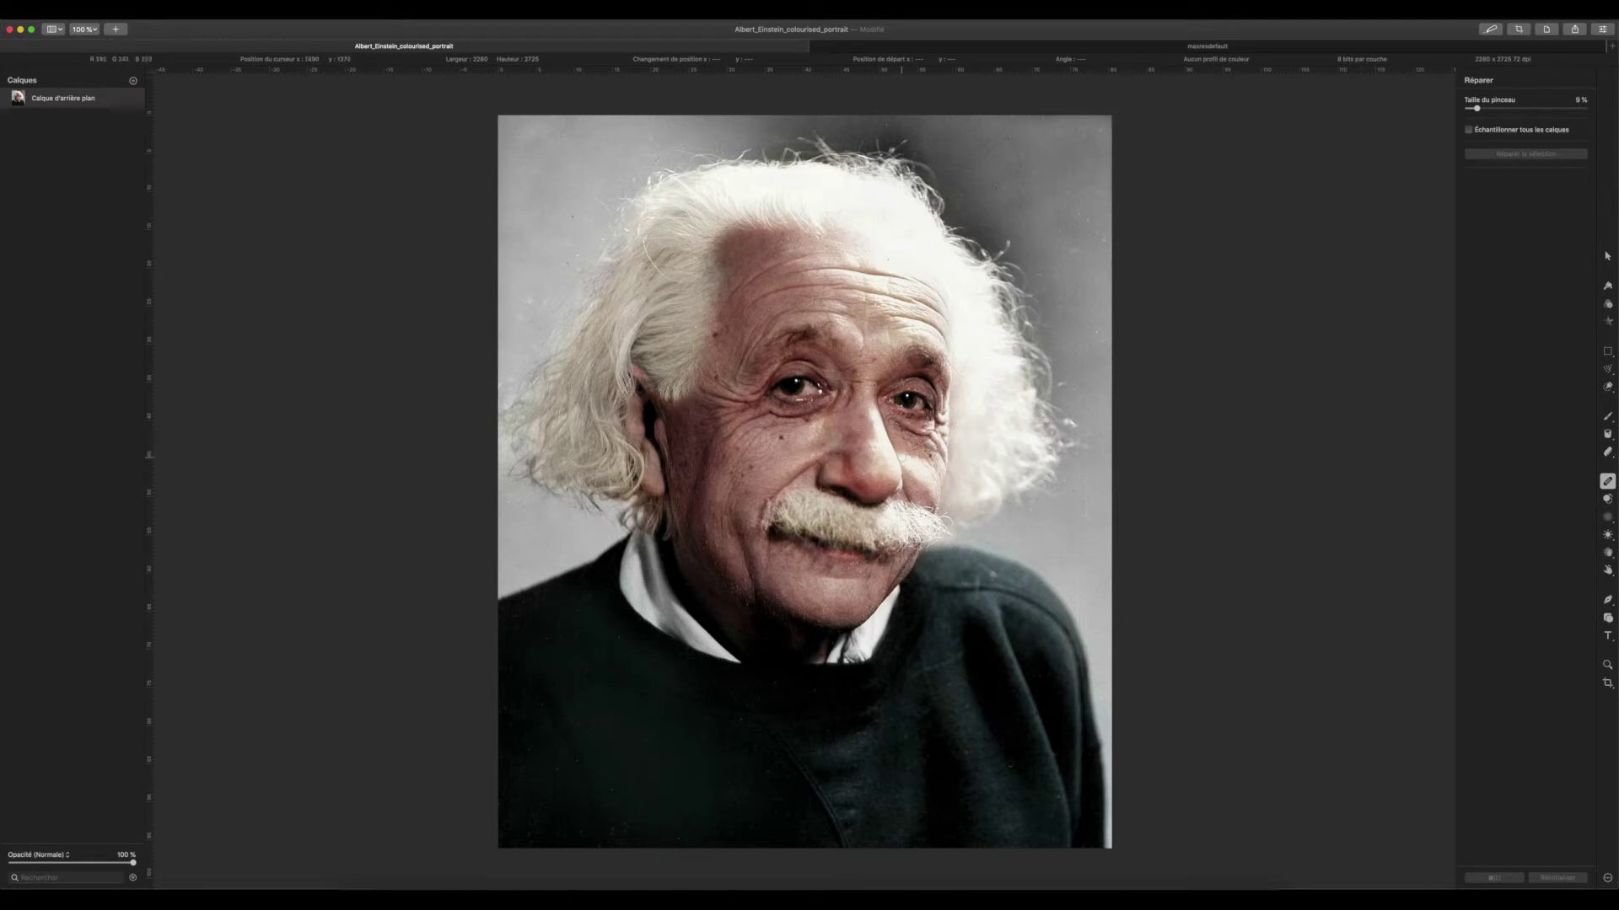
{"action": "left_click_drag", "start_coordinate": [900, 453], "coordinate": [1027, 381]}
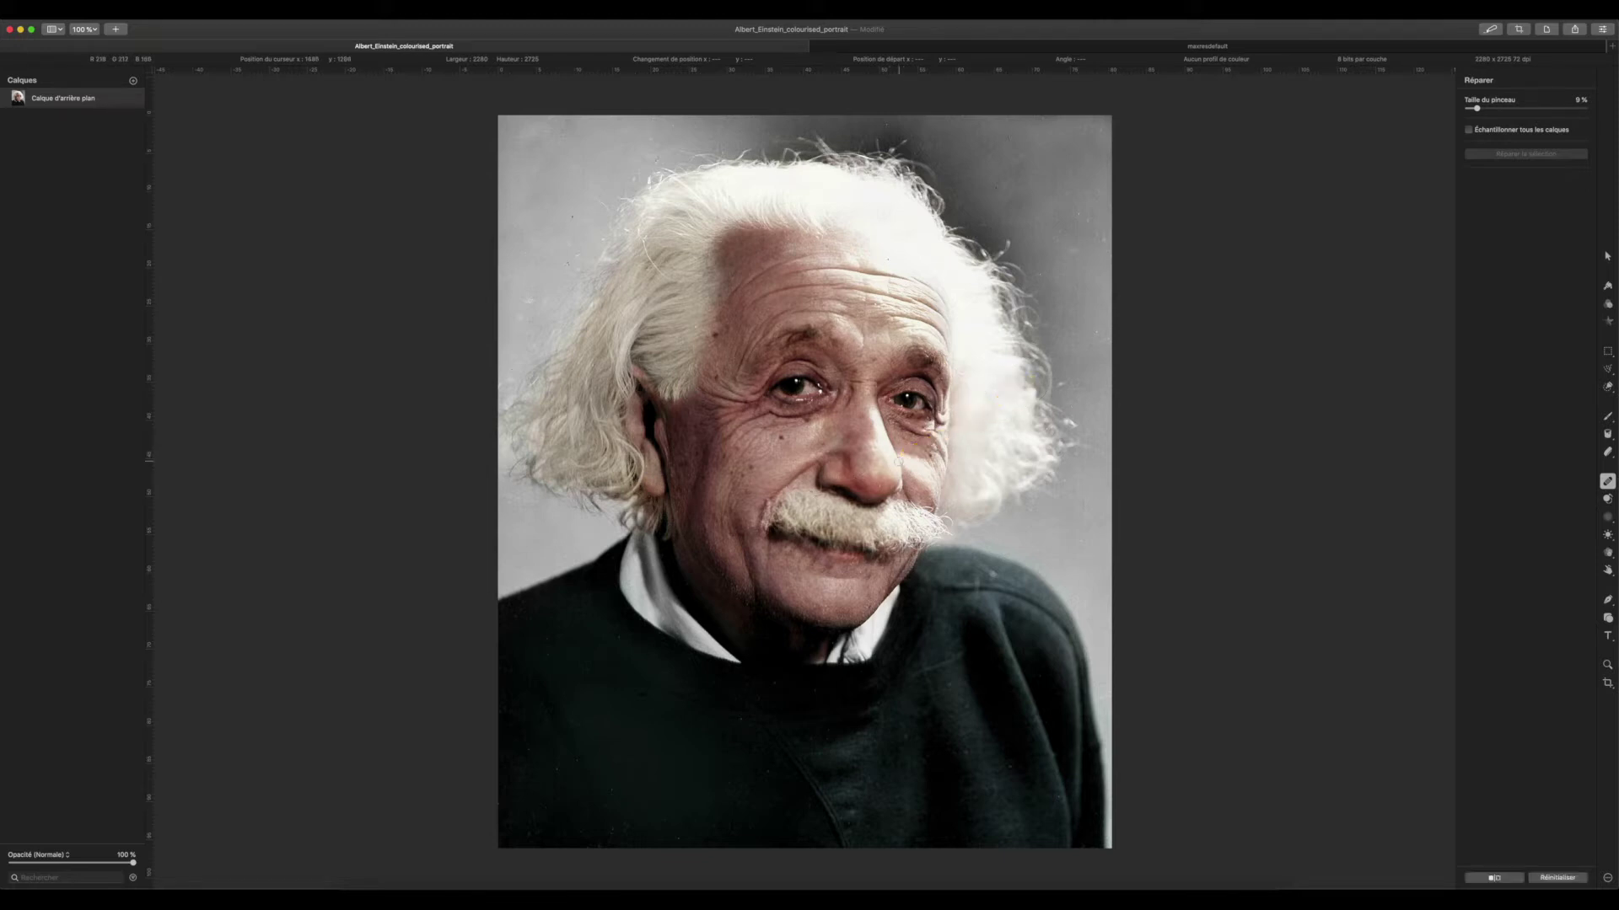
{"action": "mouse_move", "coordinate": [898, 456]}
{"action": "left_mouse_down"}
{"action": "mouse_move", "coordinate": [736, 522]}
{"action": "mouse_move", "coordinate": [673, 568]}
{"action": "left_mouse_up"}
- Compare the repaired portrait with its state before the retouching by toggling repeatedly between the two
{"action": "left_click", "coordinate": [1495, 879]}
{"action": "left_click", "coordinate": [1495, 879]}
{"action": "left_click", "coordinate": [1495, 879]}
{"action": "left_click", "coordinate": [1494, 879]}
{"action": "left_click", "coordinate": [1494, 879]}
{"action": "left_click", "coordinate": [1495, 879]}
{"action": "left_click", "coordinate": [1495, 879]}
{"action": "left_click", "coordinate": [1495, 879]}
{"action": "left_click", "coordinate": [1607, 518]}
{"action": "left_click", "coordinate": [1607, 535]}
{"action": "left_click", "coordinate": [1607, 552]}
{"action": "left_click", "coordinate": [1609, 571]}
{"action": "left_click", "coordinate": [1607, 518]}
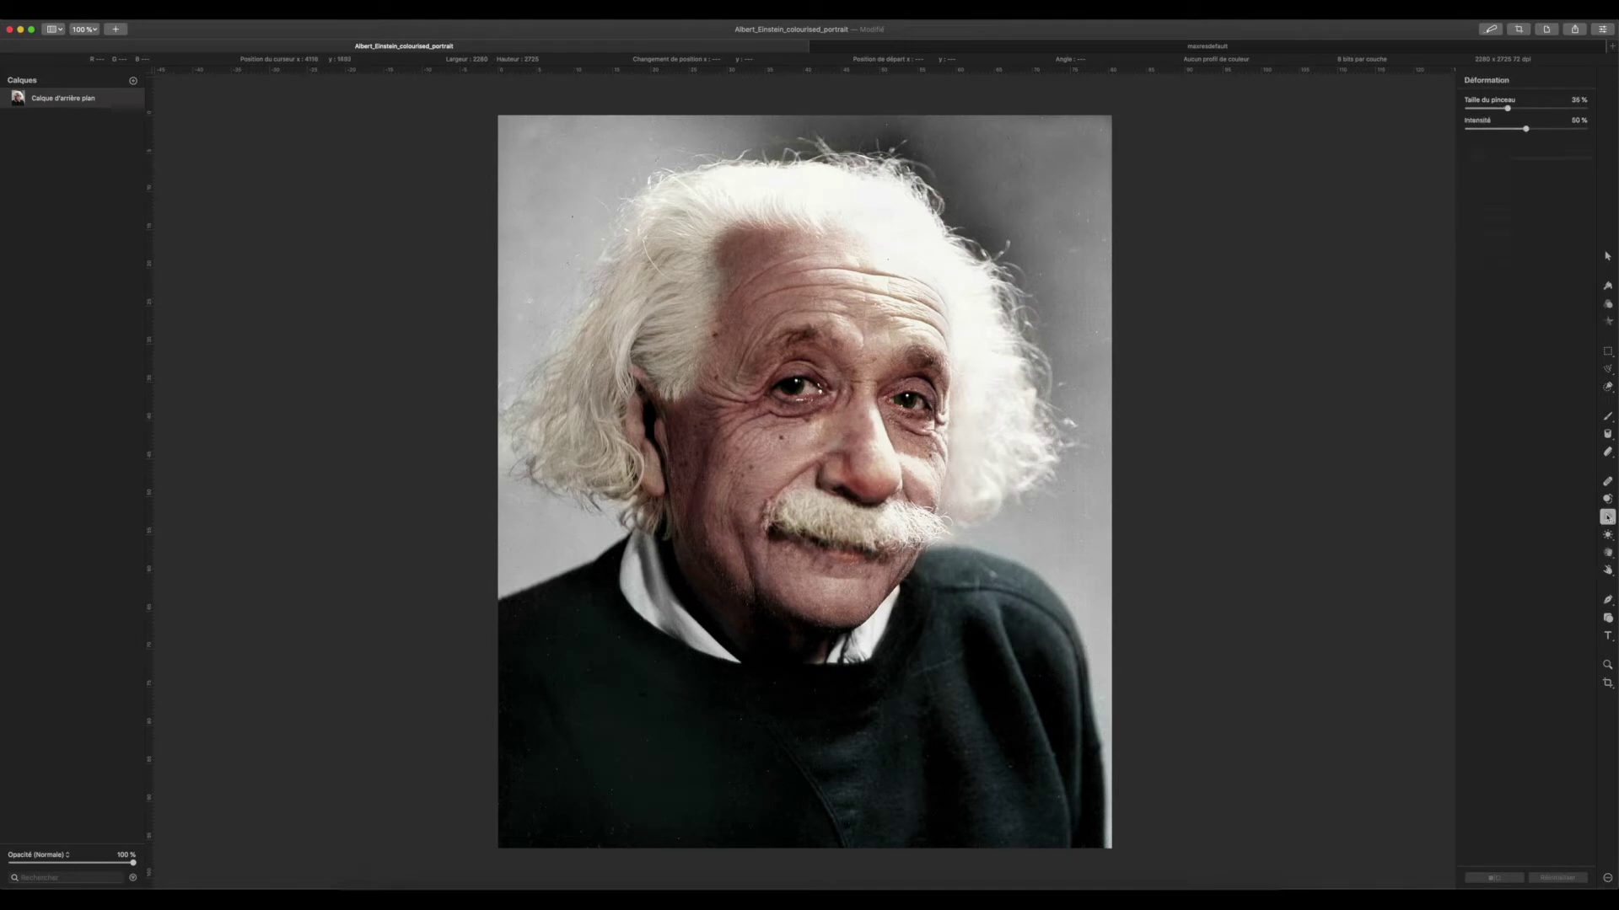
{"action": "left_click", "coordinate": [1607, 518]}
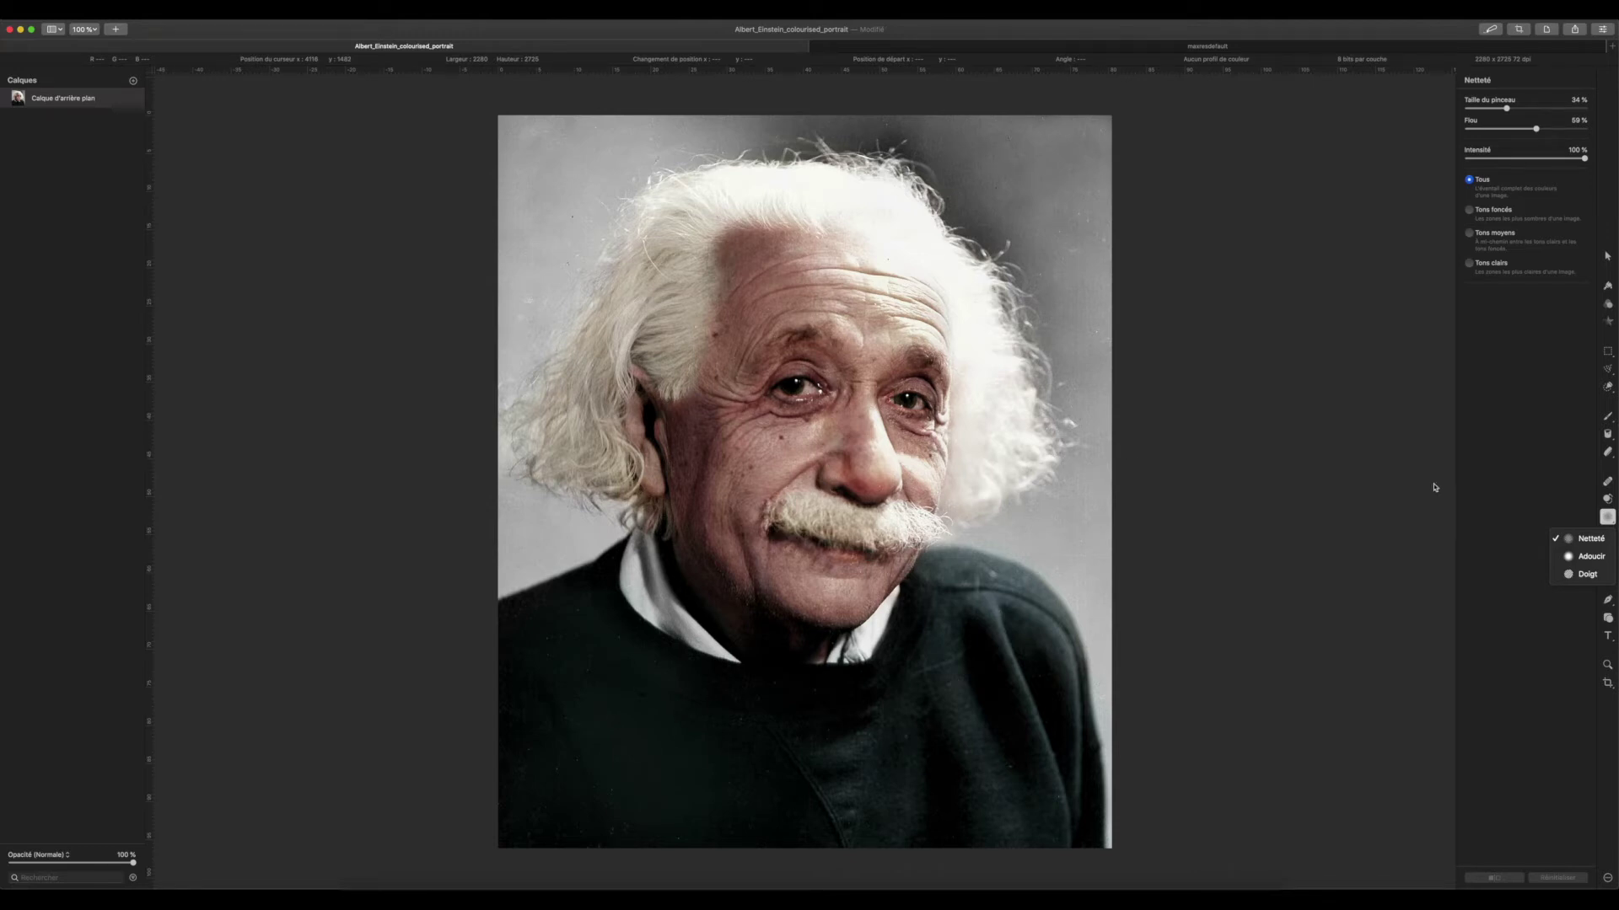
- Duplicate the background layer and choose the Sharpen (Netteté) tool for working on the copy
{"action": "right_click", "coordinate": [65, 103]}
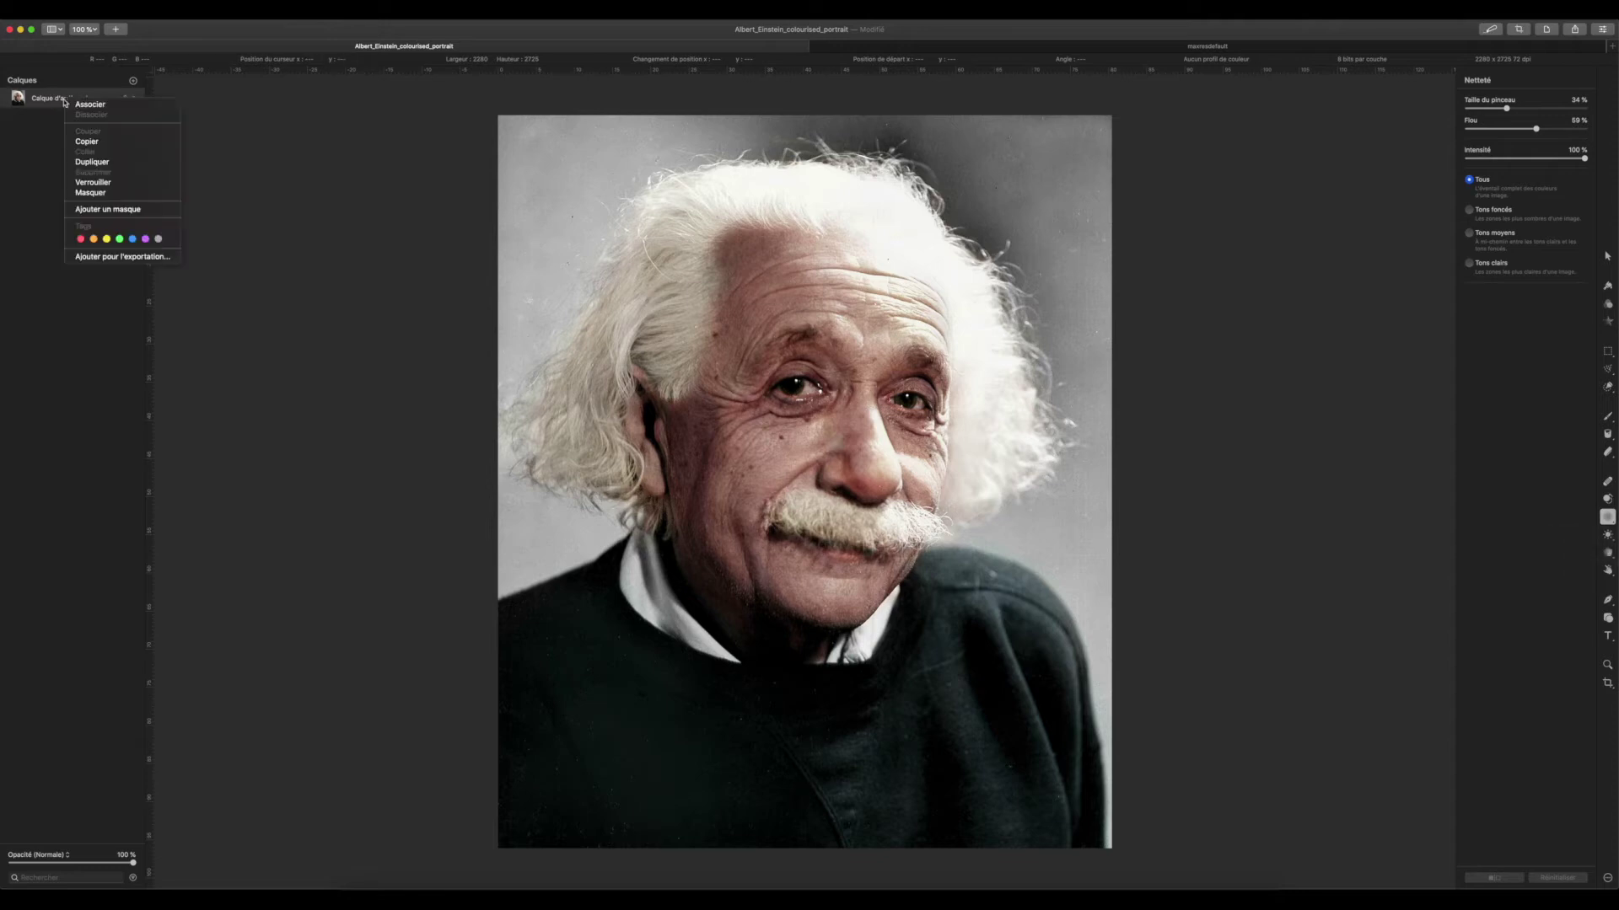
{"action": "left_click", "coordinate": [93, 165]}
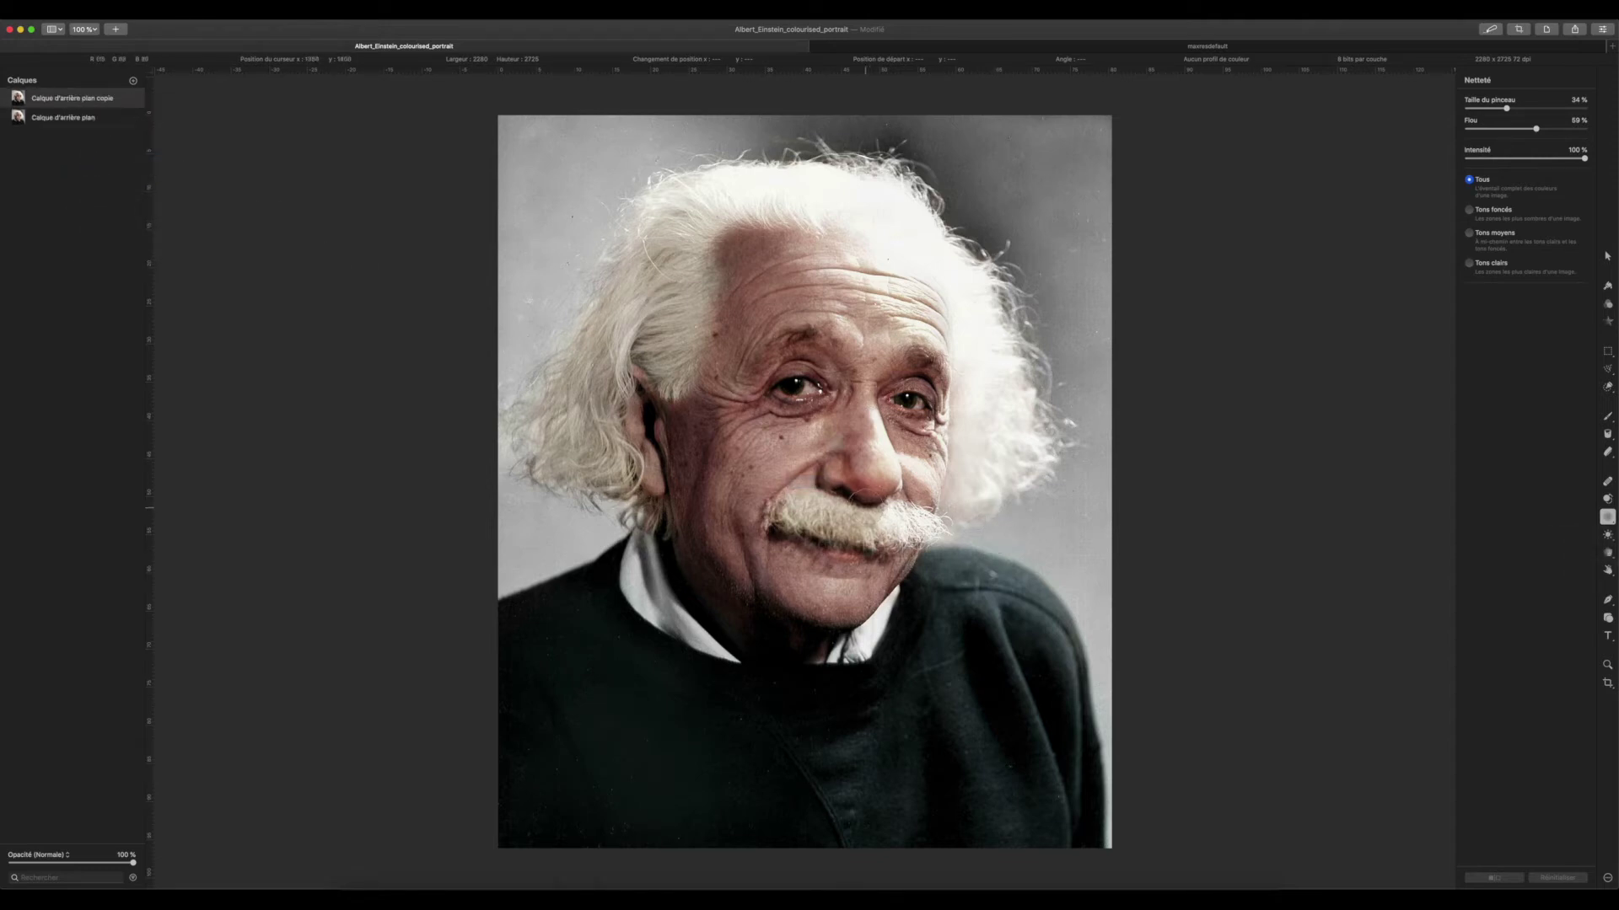
{"action": "left_click", "coordinate": [1606, 516]}
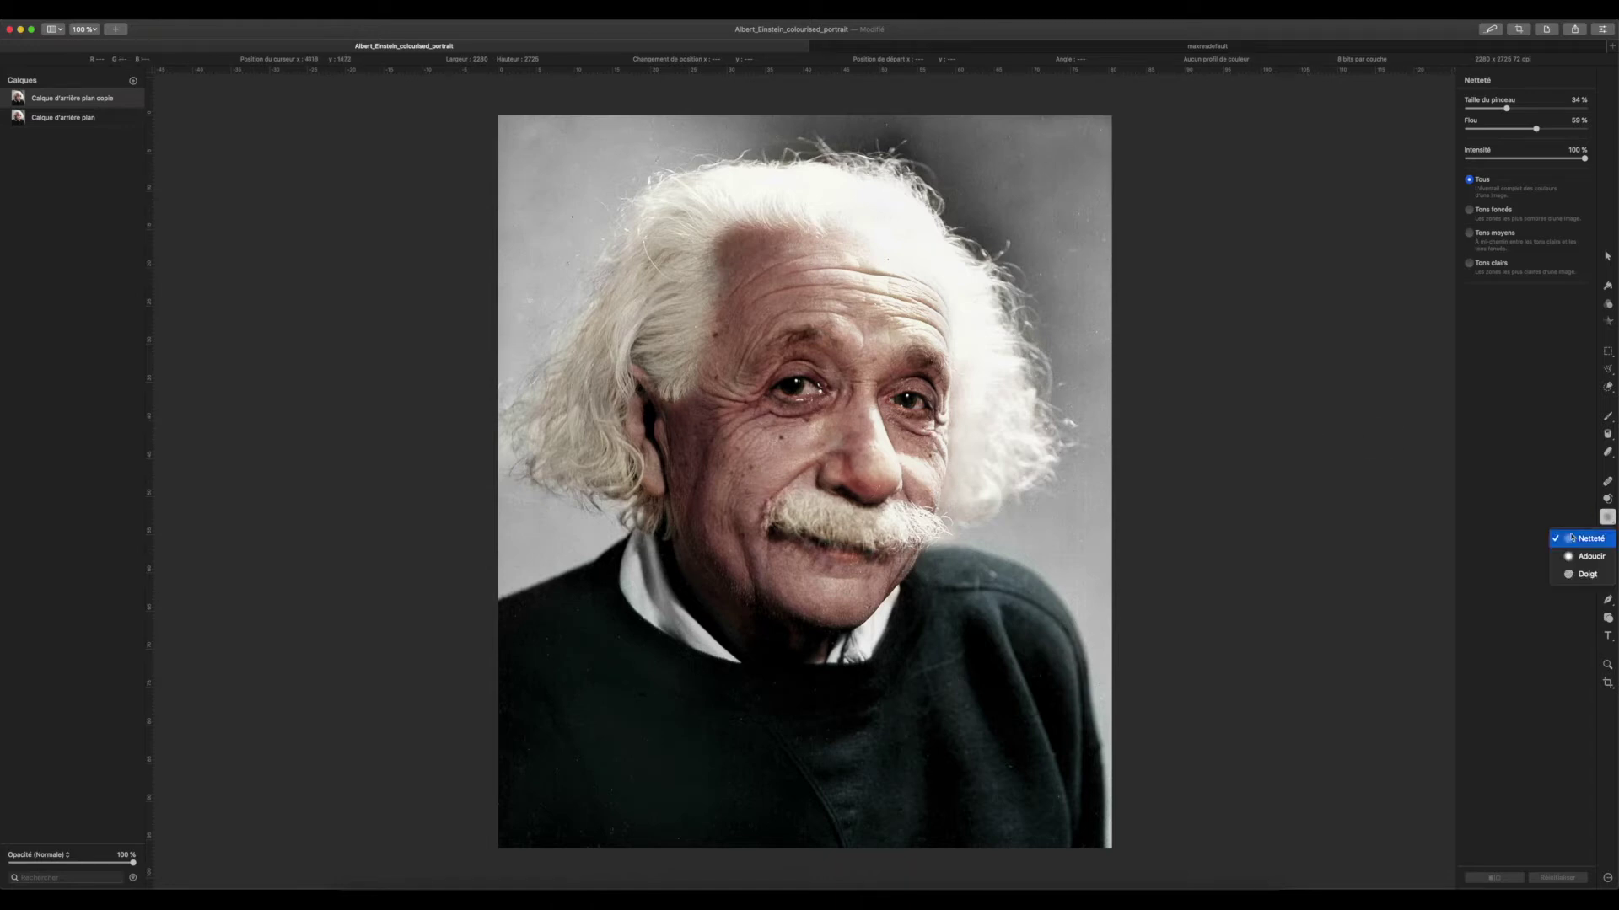
{"action": "left_click", "coordinate": [1574, 539]}
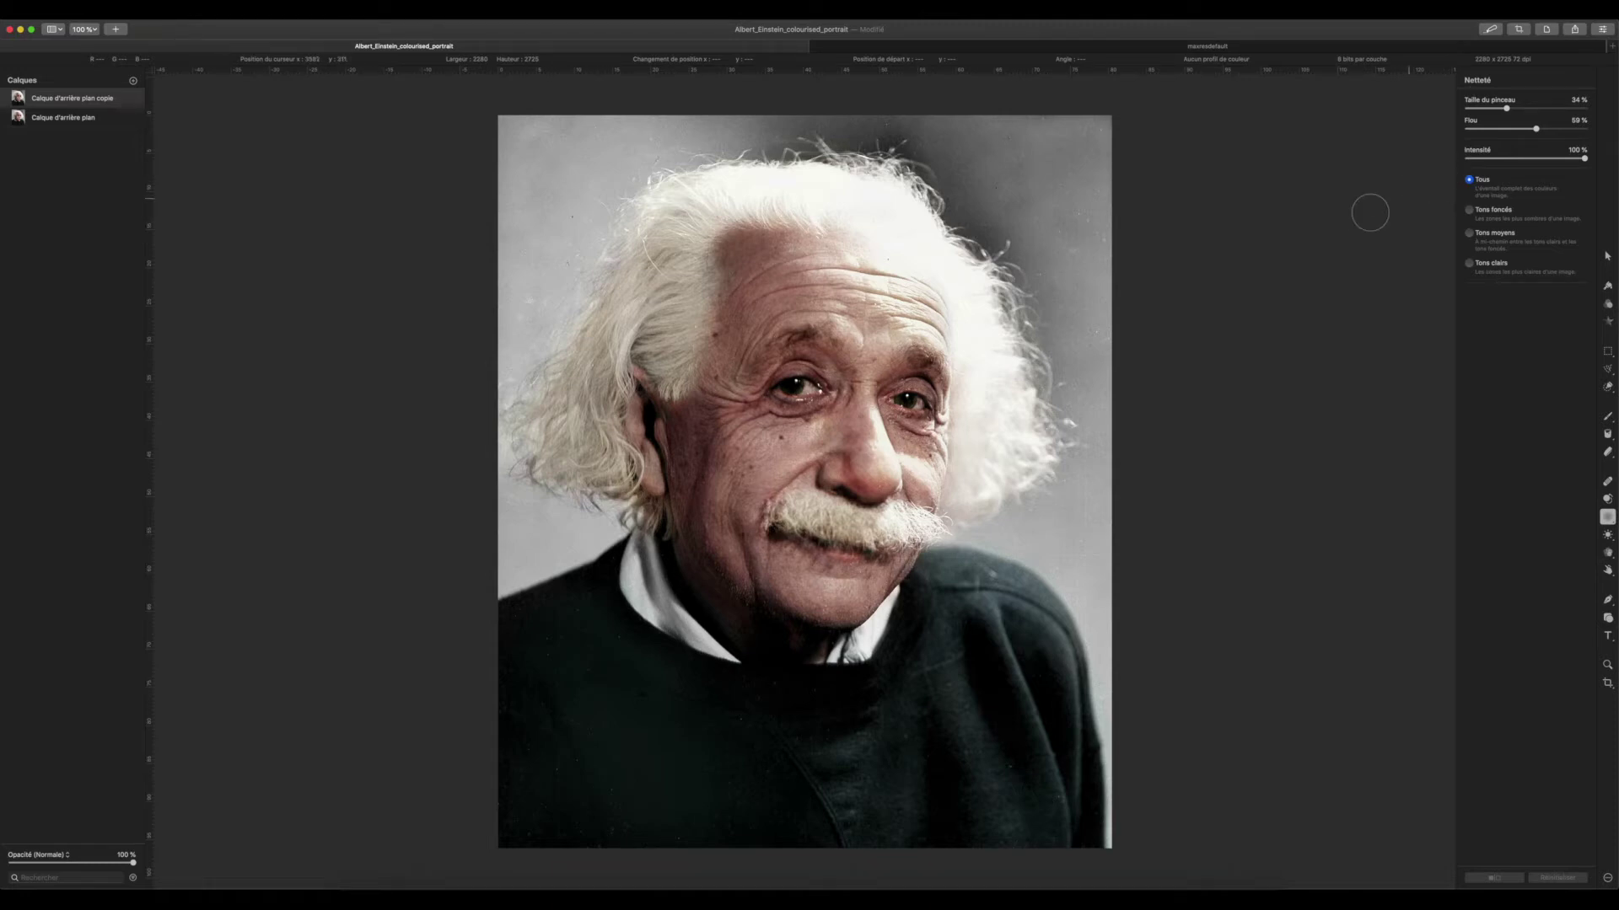
- Set the sharpening brush size to 22 %, sharpen the eye on the image's left, and compare before and after
{"action": "left_click_drag", "start_coordinate": [1507, 108], "coordinate": [1492, 108]}
{"action": "mouse_move", "coordinate": [811, 385]}
{"action": "left_mouse_down"}
{"action": "mouse_move", "coordinate": [790, 385]}
{"action": "mouse_move", "coordinate": [809, 364]}
{"action": "mouse_move", "coordinate": [777, 393]}
{"action": "mouse_move", "coordinate": [819, 372]}
{"action": "mouse_move", "coordinate": [777, 388]}
{"action": "mouse_move", "coordinate": [801, 396]}
{"action": "mouse_move", "coordinate": [783, 371]}
{"action": "mouse_move", "coordinate": [810, 377]}
{"action": "mouse_move", "coordinate": [779, 392]}
{"action": "mouse_move", "coordinate": [801, 354]}
{"action": "mouse_move", "coordinate": [772, 396]}
{"action": "mouse_move", "coordinate": [806, 362]}
{"action": "mouse_move", "coordinate": [792, 397]}
{"action": "left_mouse_up"}
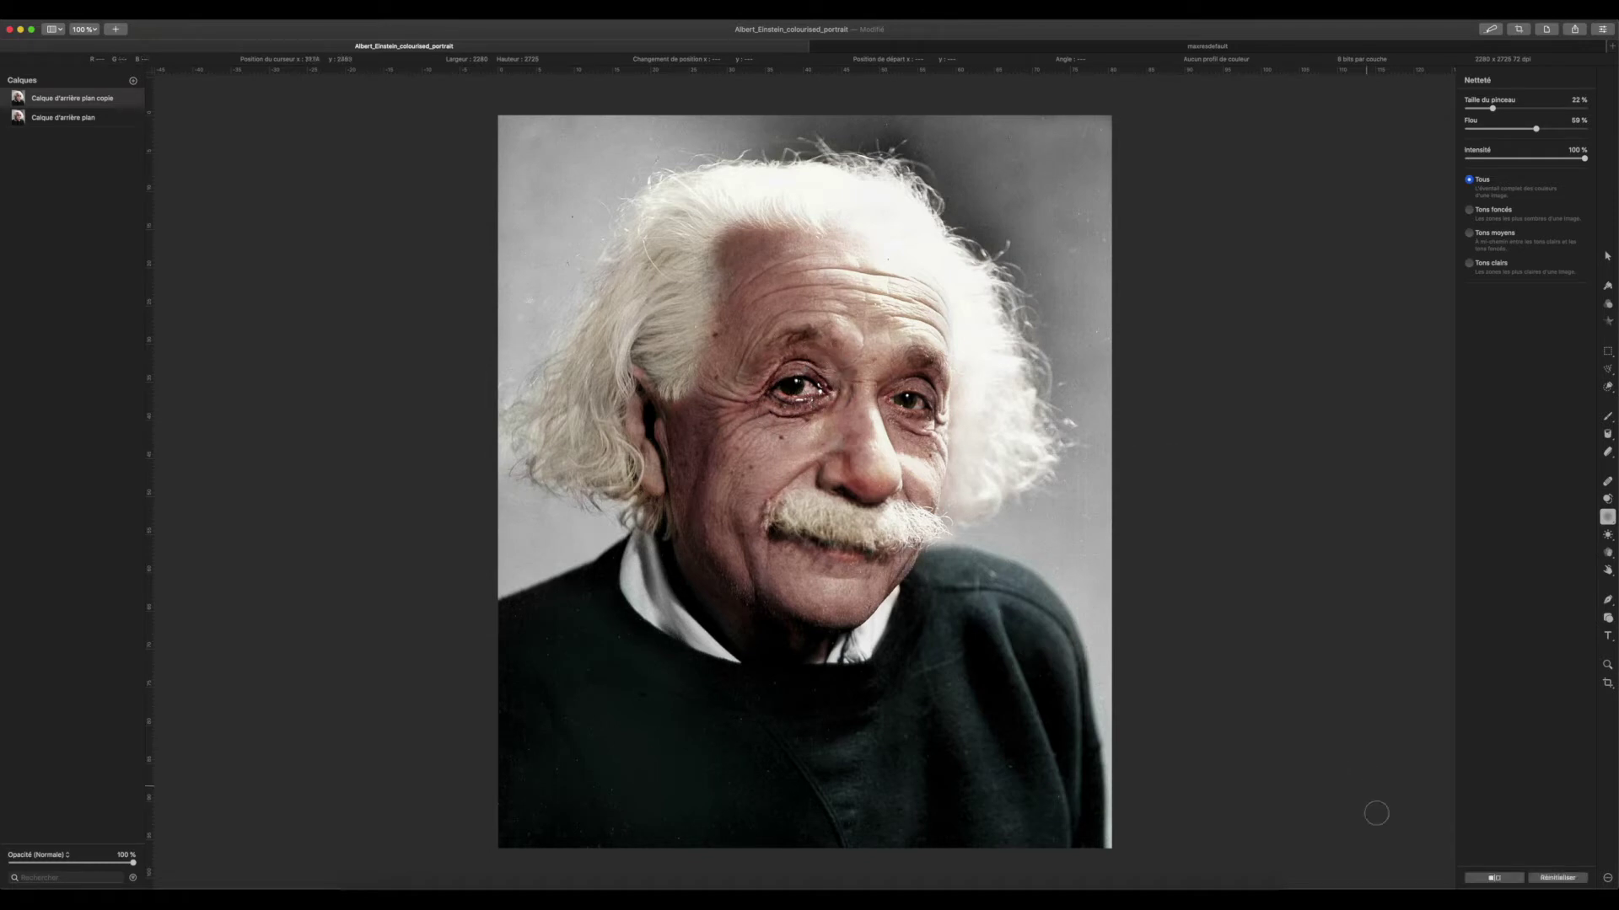
{"action": "left_click", "coordinate": [1494, 878]}
{"action": "left_click", "coordinate": [1494, 879]}
{"action": "left_click", "coordinate": [1494, 879]}
{"action": "left_click", "coordinate": [1494, 878]}
{"action": "left_click", "coordinate": [1494, 878]}
{"action": "left_click", "coordinate": [1493, 878]}
- Try sharpening the eye on the image's right as well, and undo the sharpening strokes on both eyes
{"action": "mouse_move", "coordinate": [932, 400]}
{"action": "left_mouse_down"}
{"action": "mouse_move", "coordinate": [903, 432]}
{"action": "mouse_move", "coordinate": [917, 387]}
{"action": "mouse_move", "coordinate": [903, 384]}
{"action": "mouse_move", "coordinate": [907, 398]}
{"action": "mouse_move", "coordinate": [917, 383]}
{"action": "mouse_move", "coordinate": [898, 422]}
{"action": "mouse_move", "coordinate": [919, 422]}
{"action": "left_mouse_up"}
{"action": "key", "text": "super+z"}
{"action": "key", "text": "super+z"}
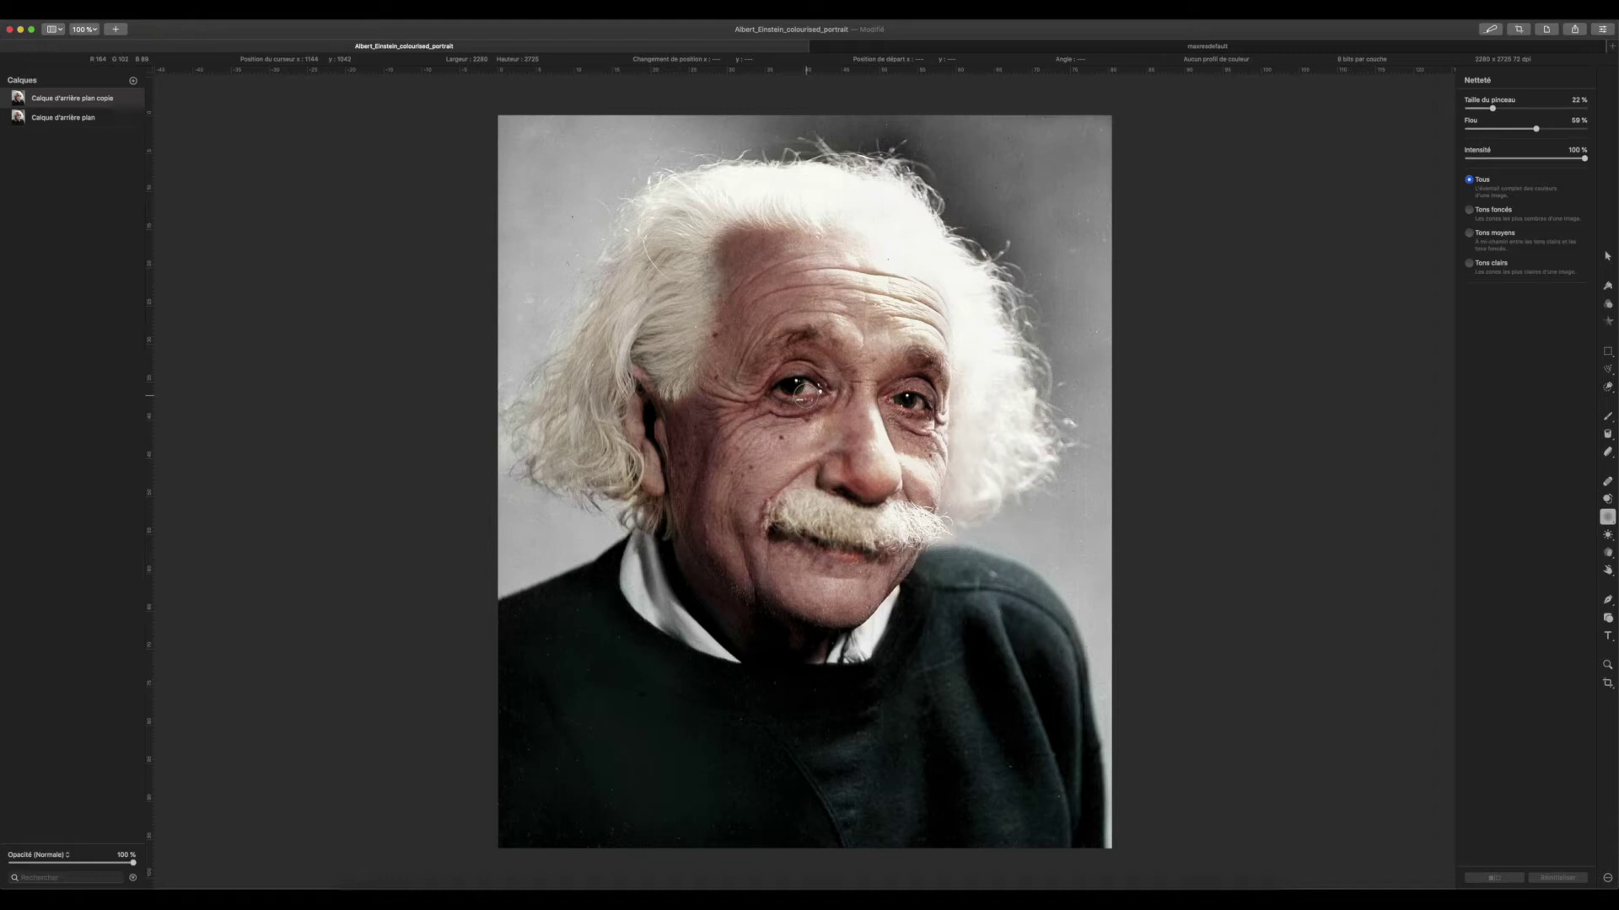
- Sharpen the eye on the image's left and its upper lid again with short strokes
{"action": "mouse_move", "coordinate": [813, 380]}
{"action": "left_mouse_down"}
{"action": "mouse_move", "coordinate": [784, 388]}
{"action": "mouse_move", "coordinate": [793, 362]}
{"action": "mouse_move", "coordinate": [788, 392]}
{"action": "left_mouse_up"}
{"action": "left_click", "coordinate": [790, 378]}
{"action": "left_click_drag", "start_coordinate": [791, 377], "coordinate": [796, 368]}
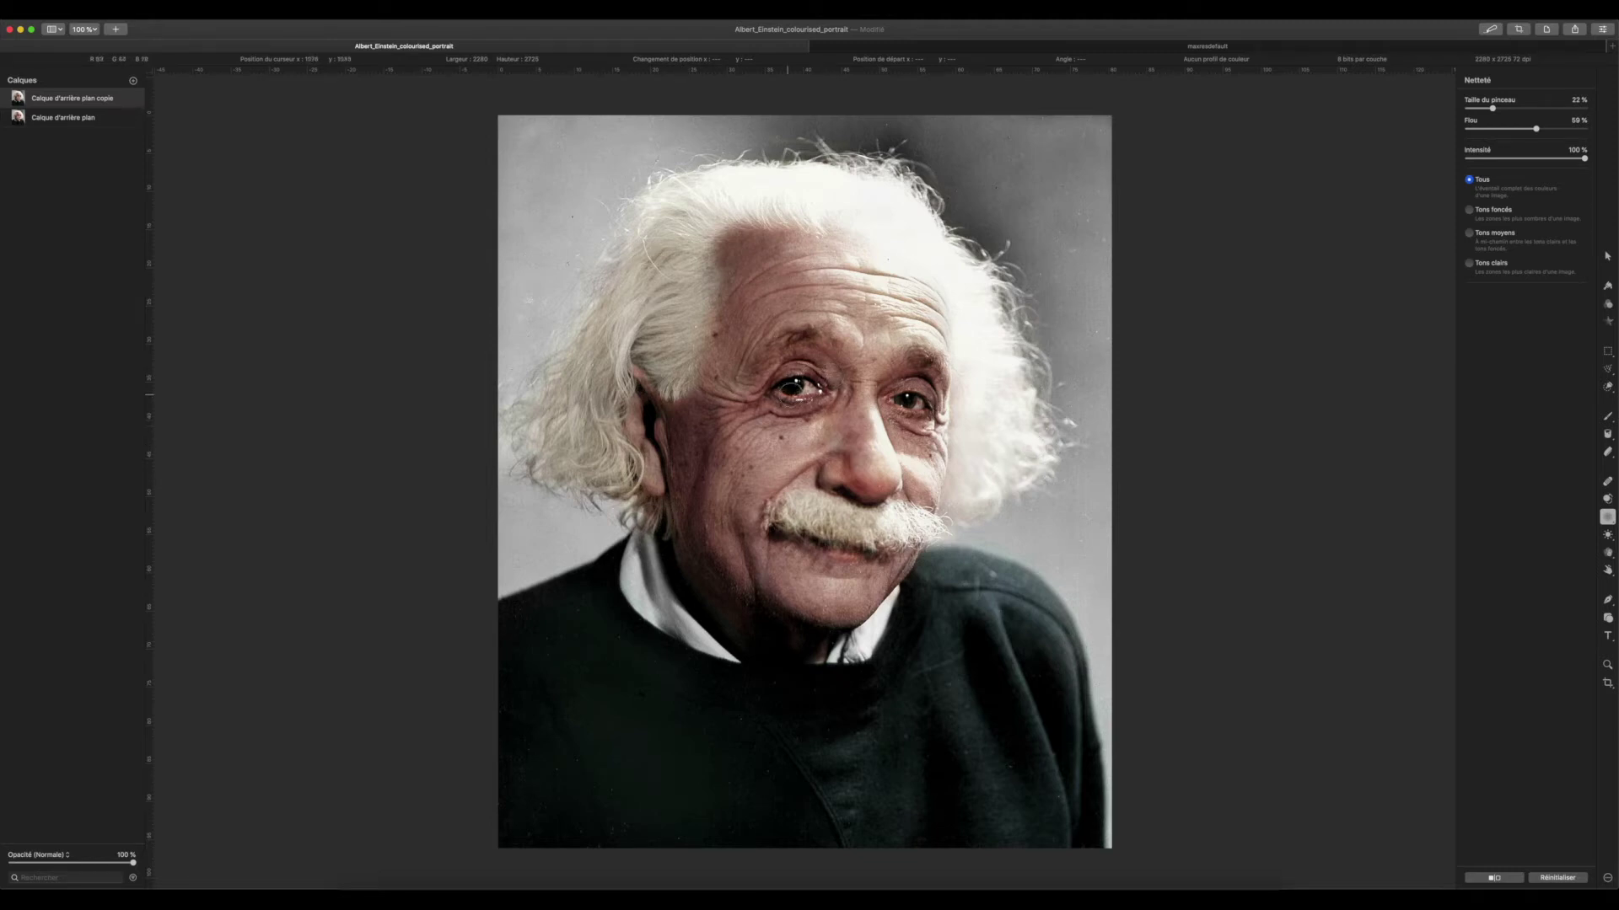
- Soften the area around the eye on the image's left with the Adoucir brush and compare before and after
{"action": "left_click", "coordinate": [1605, 521]}
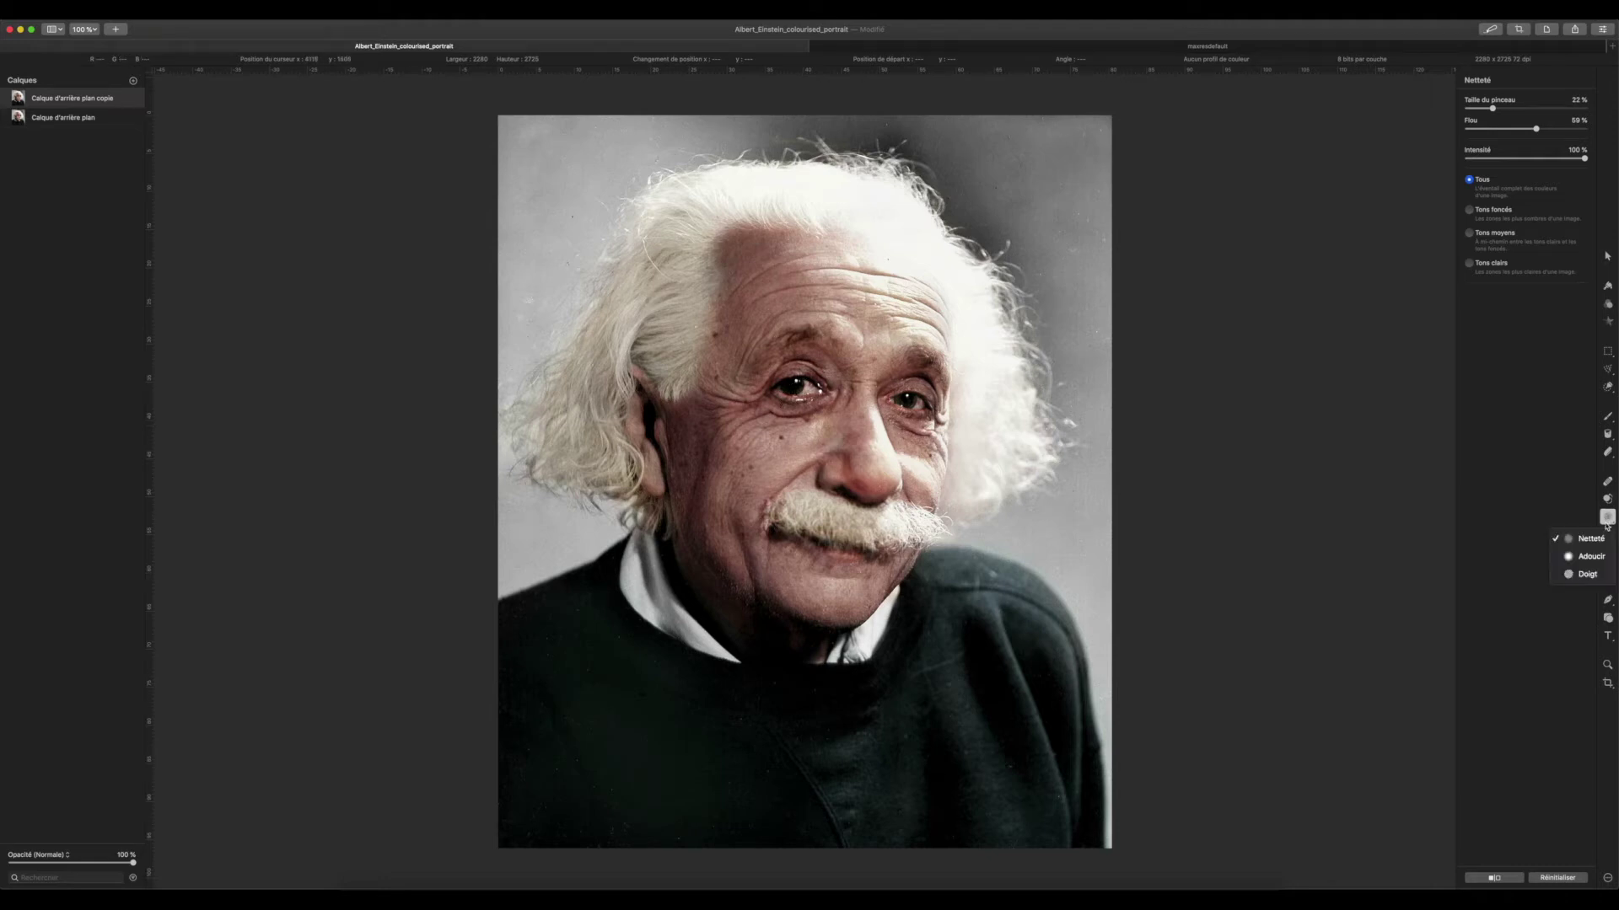
{"action": "left_click", "coordinate": [1587, 556]}
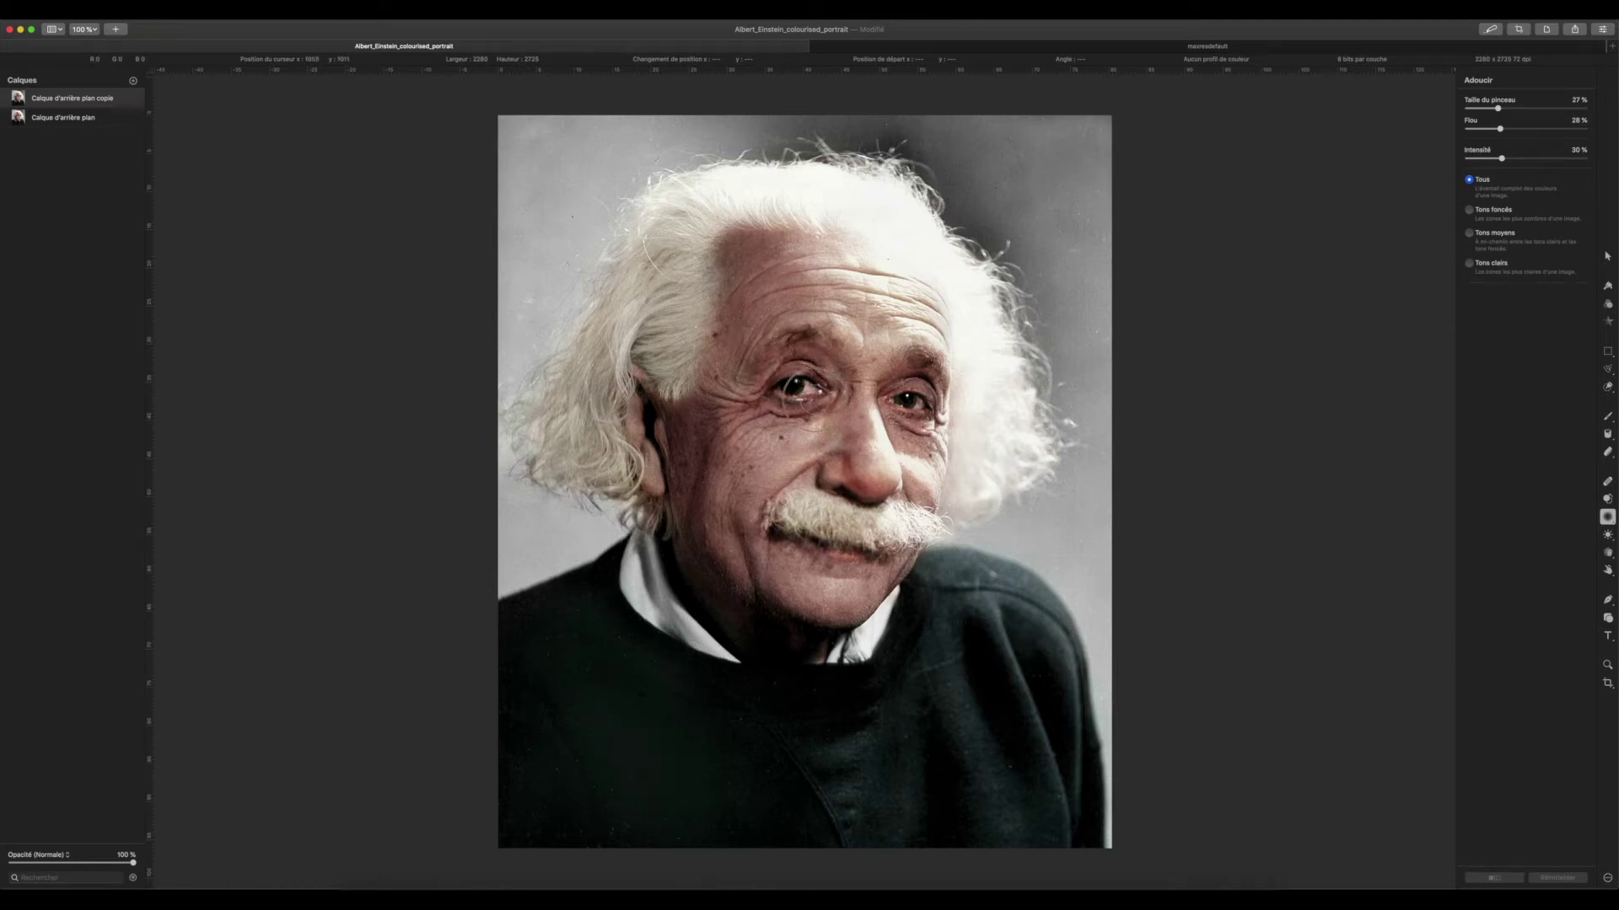
{"action": "mouse_move", "coordinate": [830, 358]}
{"action": "left_mouse_down"}
{"action": "mouse_move", "coordinate": [811, 387]}
{"action": "mouse_move", "coordinate": [743, 387]}
{"action": "mouse_move", "coordinate": [796, 402]}
{"action": "left_mouse_up"}
{"action": "left_click", "coordinate": [1488, 881]}
{"action": "left_click", "coordinate": [1489, 880]}
- Smudge the cheek skin beside the nose with the Doigt tool
{"action": "left_click", "coordinate": [1608, 515]}
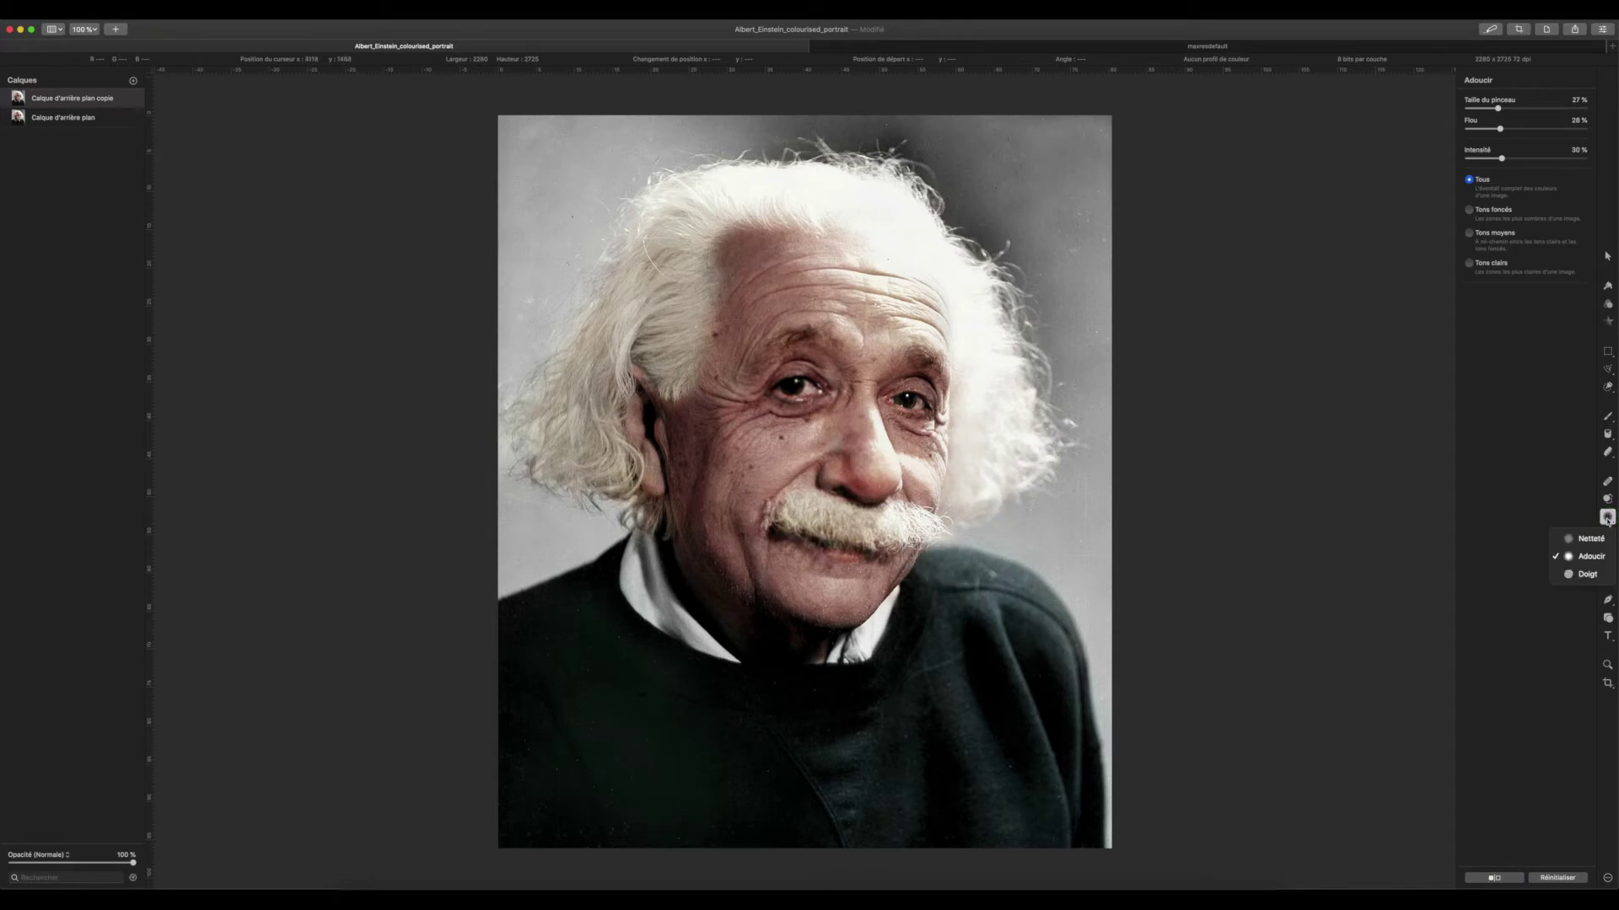
{"action": "left_click", "coordinate": [1575, 566]}
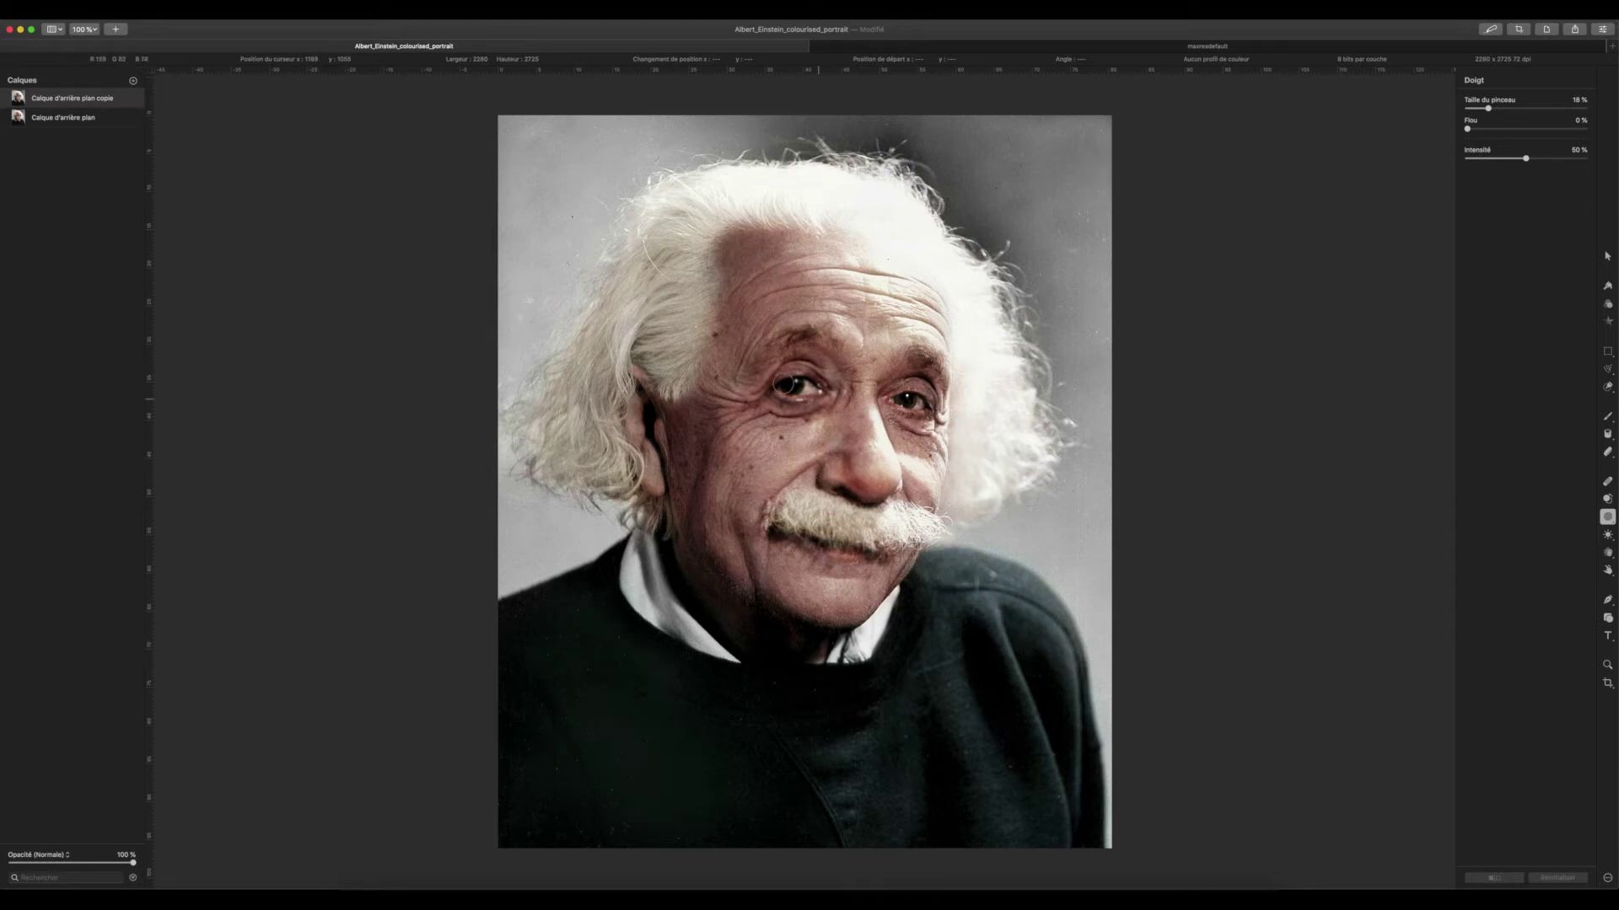
{"action": "left_click_drag", "start_coordinate": [814, 464], "coordinate": [785, 484]}
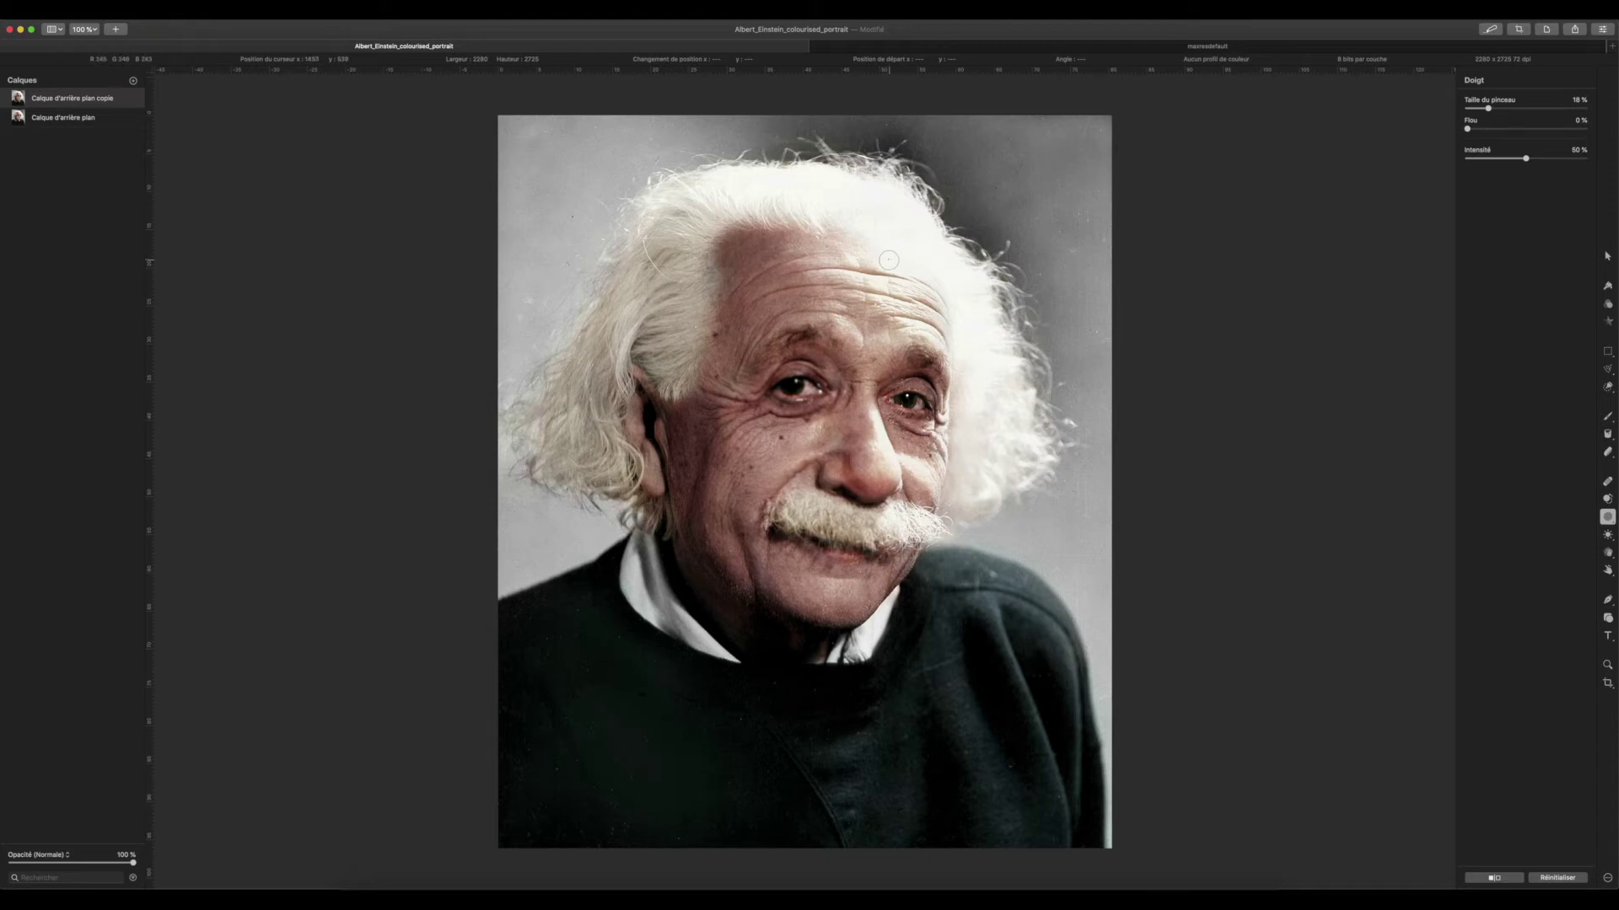
- Try lightening the light tones (Tons clairs) of the background above the left shoulder with a 39 % Éclaircir brush, undoing the strokes
{"action": "left_click", "coordinate": [1608, 537]}
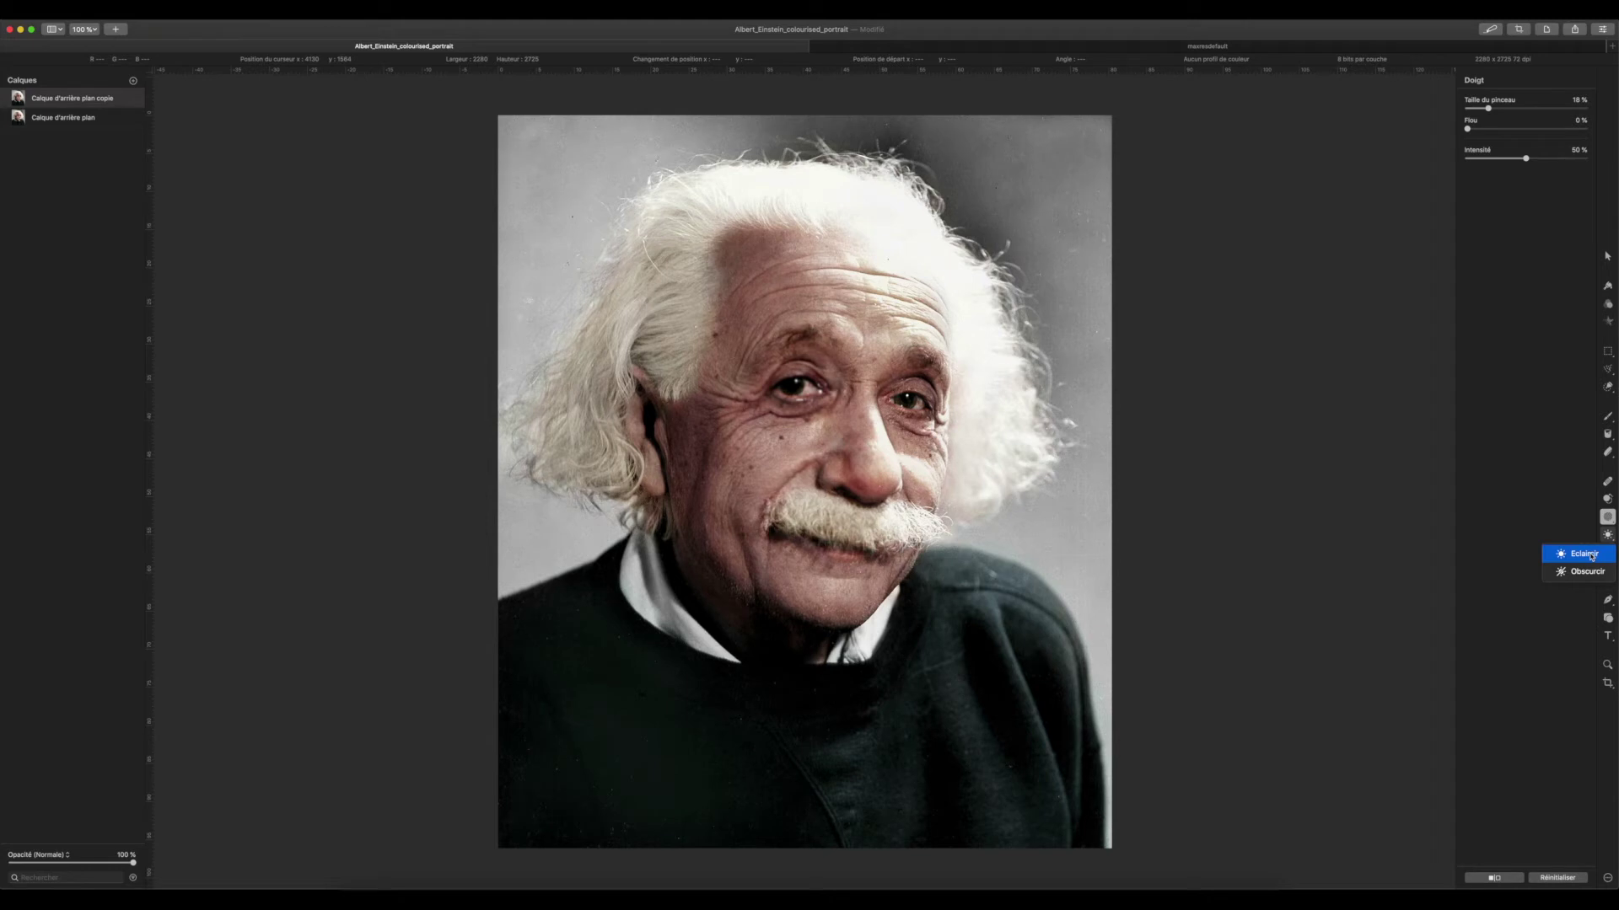
{"action": "left_click", "coordinate": [1591, 556]}
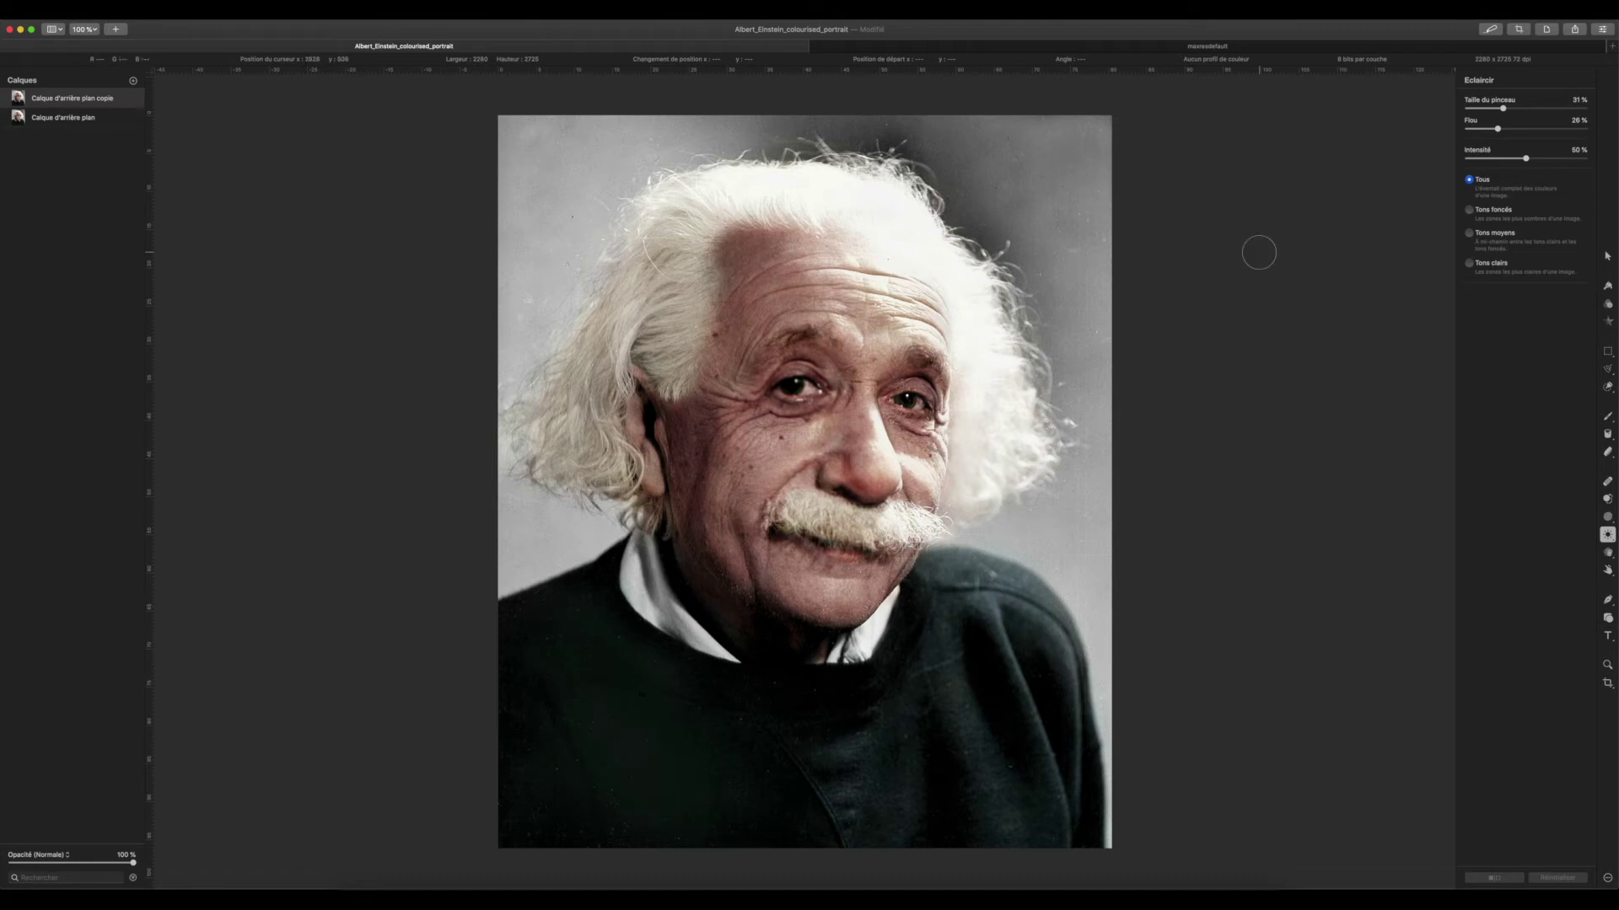
{"action": "left_click", "coordinate": [1471, 264]}
{"action": "left_click", "coordinate": [1513, 109]}
{"action": "mouse_move", "coordinate": [546, 568]}
{"action": "left_mouse_down"}
{"action": "mouse_move", "coordinate": [556, 553]}
{"action": "mouse_move", "coordinate": [554, 566]}
{"action": "mouse_move", "coordinate": [598, 560]}
{"action": "mouse_move", "coordinate": [611, 539]}
{"action": "mouse_move", "coordinate": [506, 596]}
{"action": "mouse_move", "coordinate": [591, 552]}
{"action": "mouse_move", "coordinate": [494, 542]}
{"action": "mouse_move", "coordinate": [552, 548]}
{"action": "left_mouse_up"}
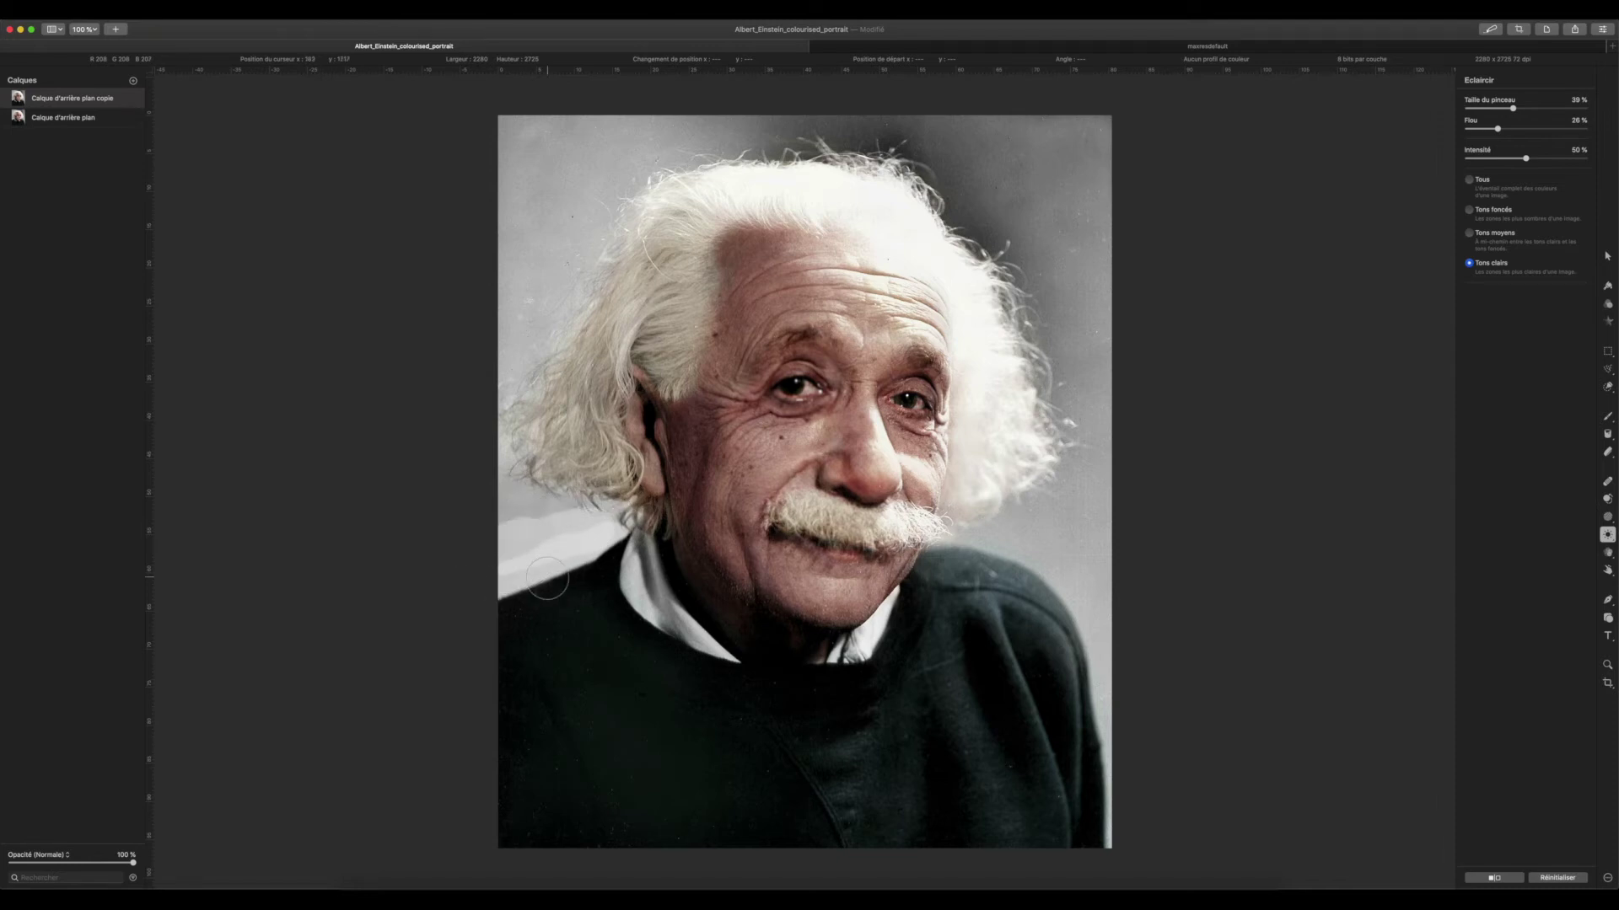
{"action": "key", "text": "super+z"}
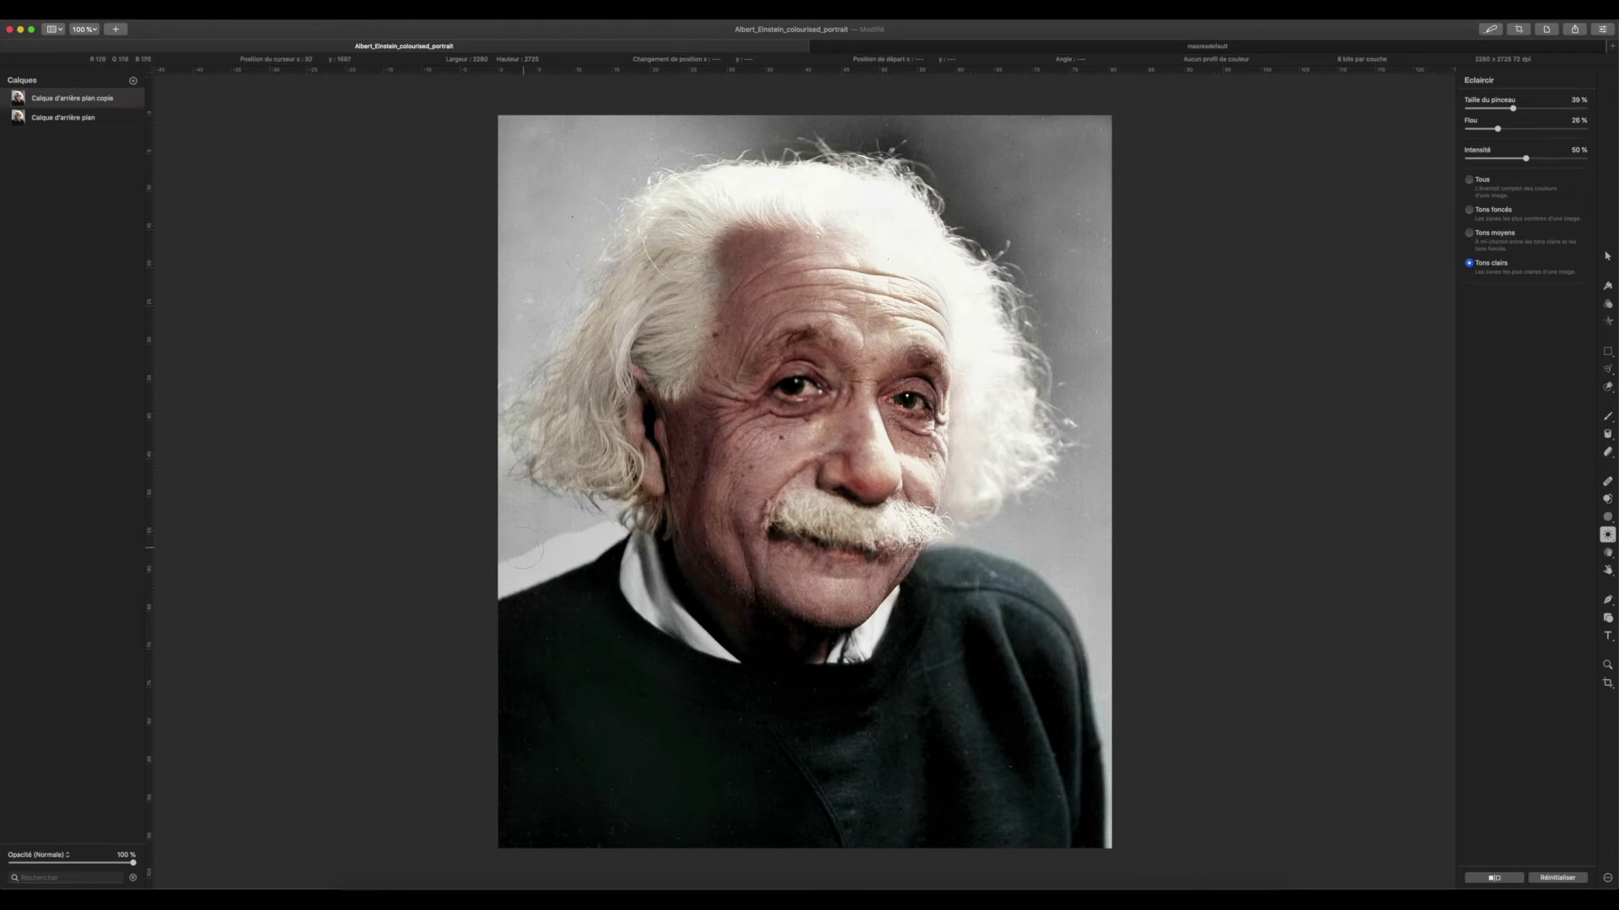
{"action": "mouse_move", "coordinate": [516, 558]}
{"action": "left_mouse_down"}
{"action": "mouse_move", "coordinate": [597, 533]}
{"action": "mouse_move", "coordinate": [502, 568]}
{"action": "mouse_move", "coordinate": [548, 545]}
{"action": "left_mouse_up"}
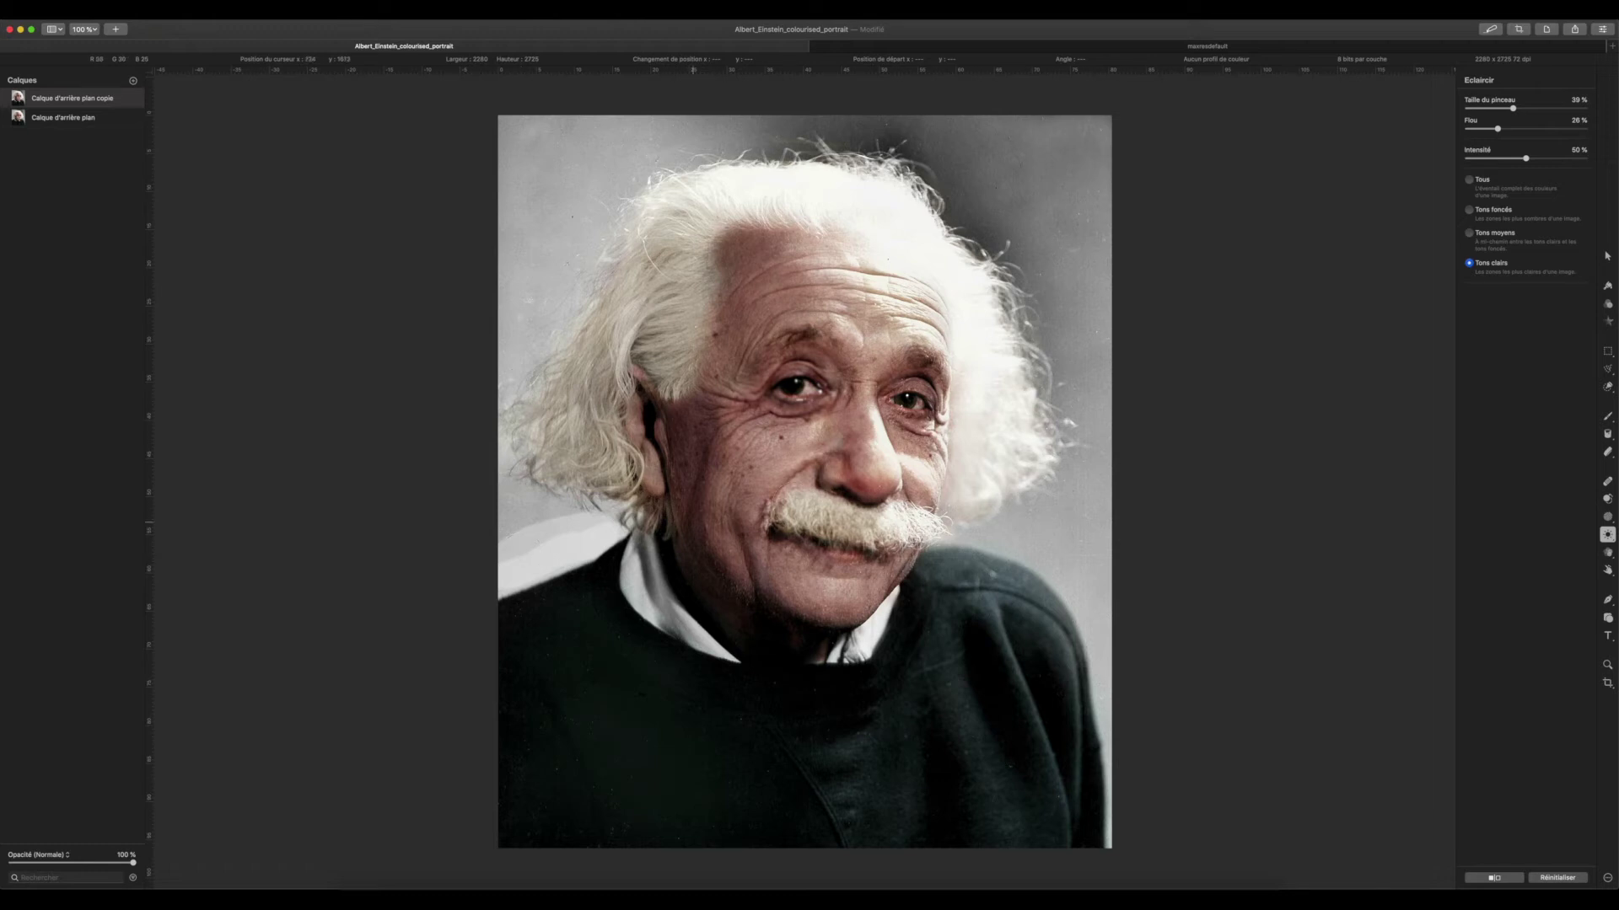
{"action": "key", "text": "super+z"}
{"action": "key", "text": "super+z"}
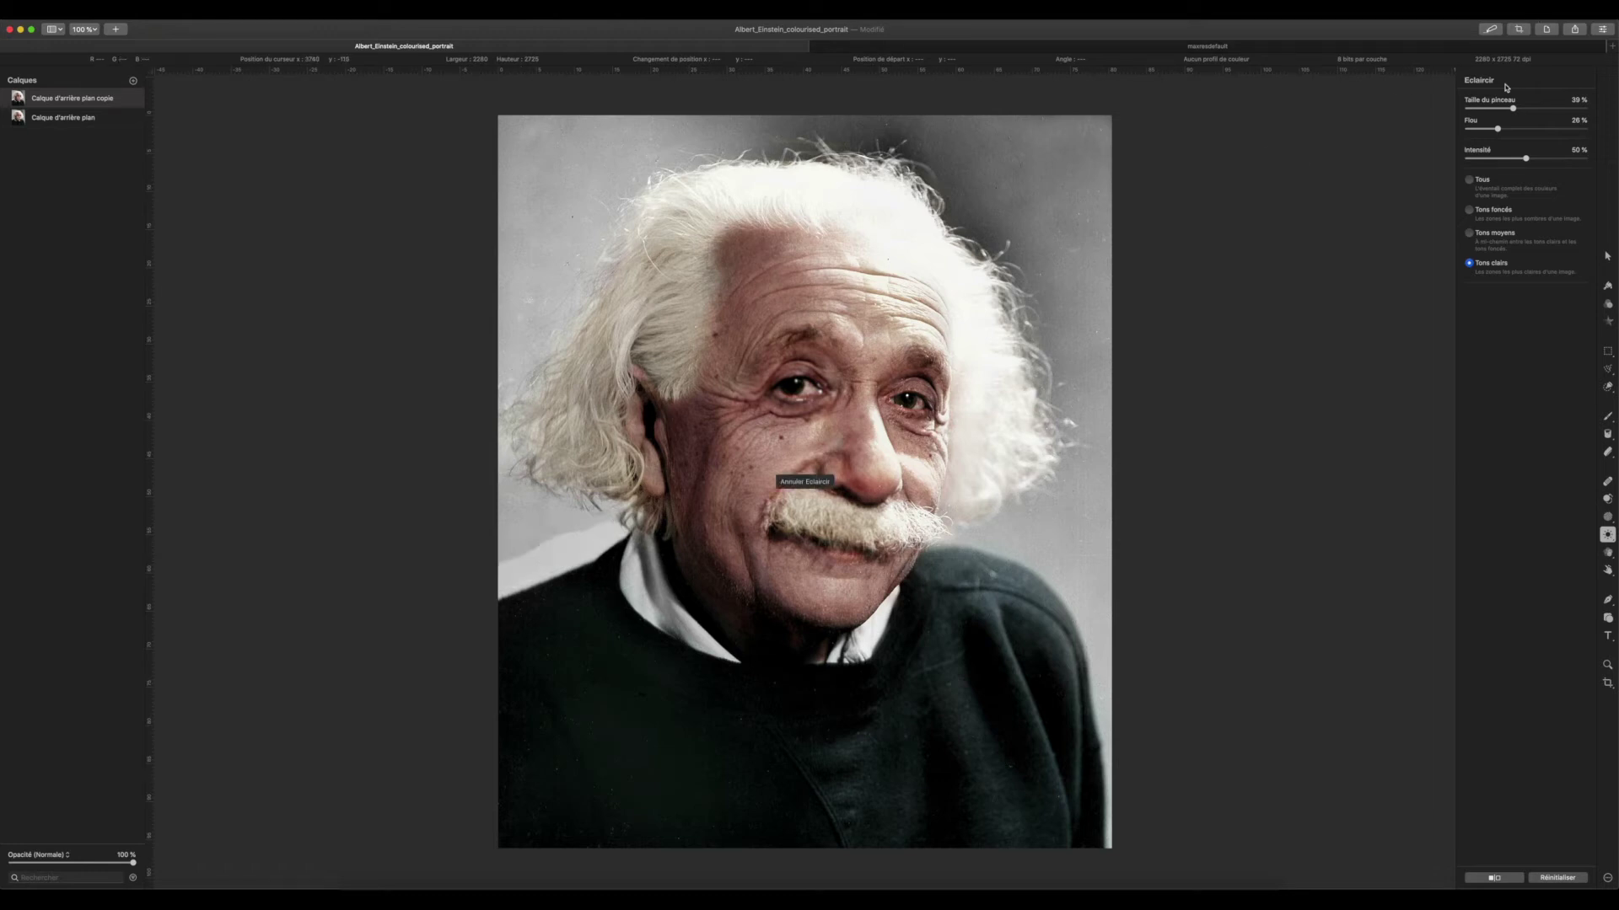
- Enlarge the lightening brush to 55 %, try it on the background beside the hair on the image's left, and undo it
{"action": "left_click_drag", "start_coordinate": [1513, 108], "coordinate": [1531, 108]}
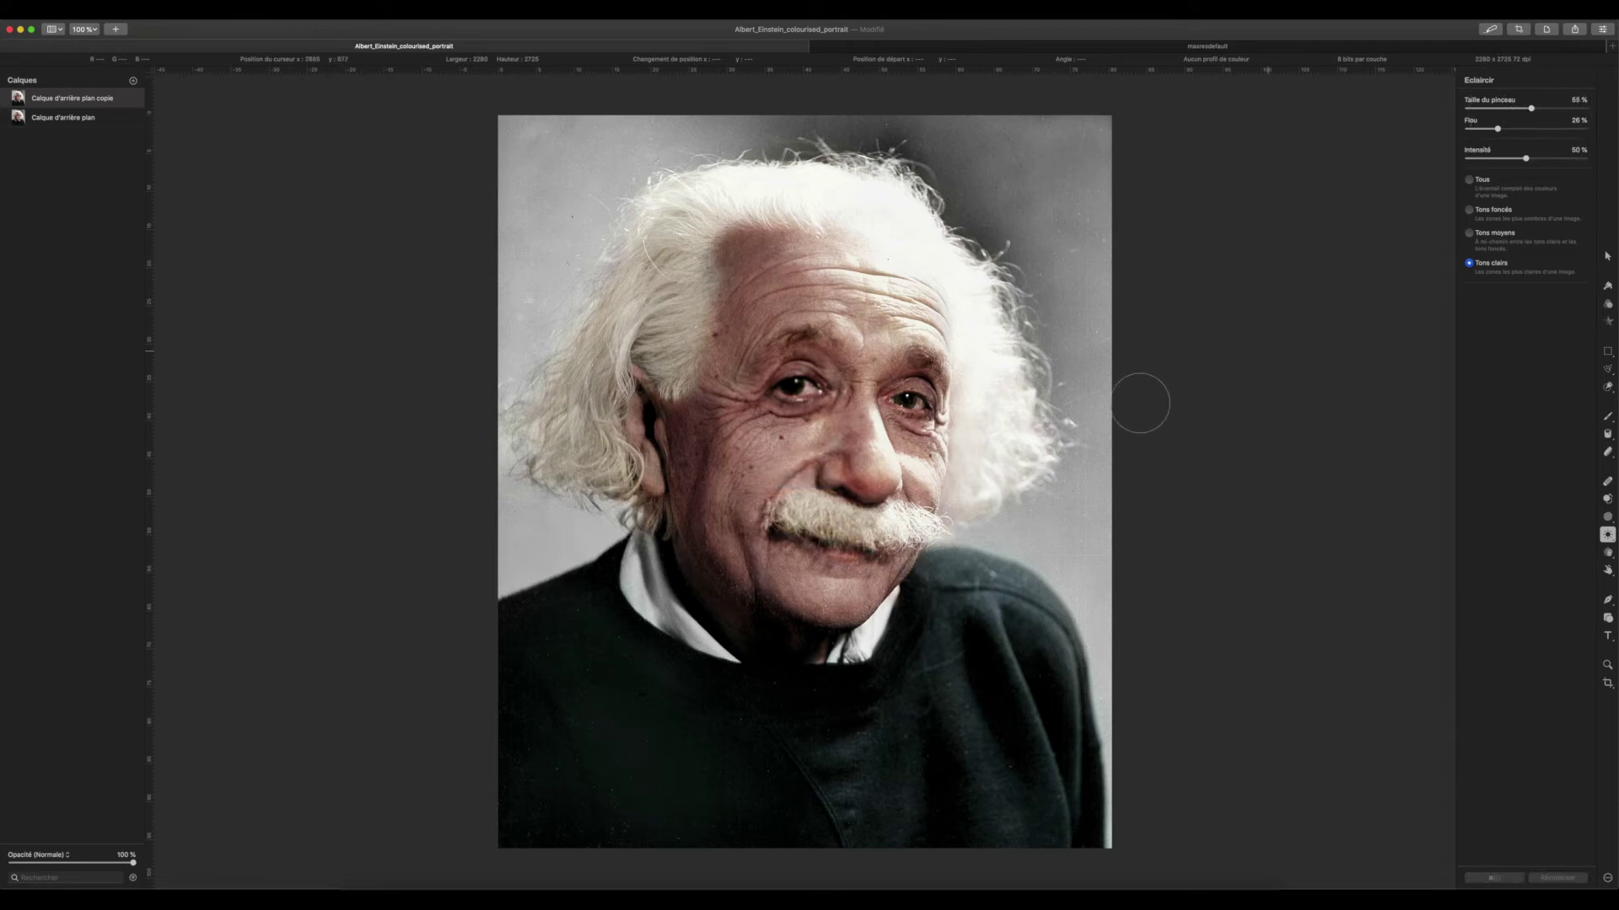
{"action": "mouse_move", "coordinate": [504, 567]}
{"action": "left_mouse_down"}
{"action": "mouse_move", "coordinate": [590, 544]}
{"action": "mouse_move", "coordinate": [492, 505]}
{"action": "mouse_move", "coordinate": [488, 470]}
{"action": "mouse_move", "coordinate": [488, 525]}
{"action": "mouse_move", "coordinate": [529, 523]}
{"action": "left_mouse_up"}
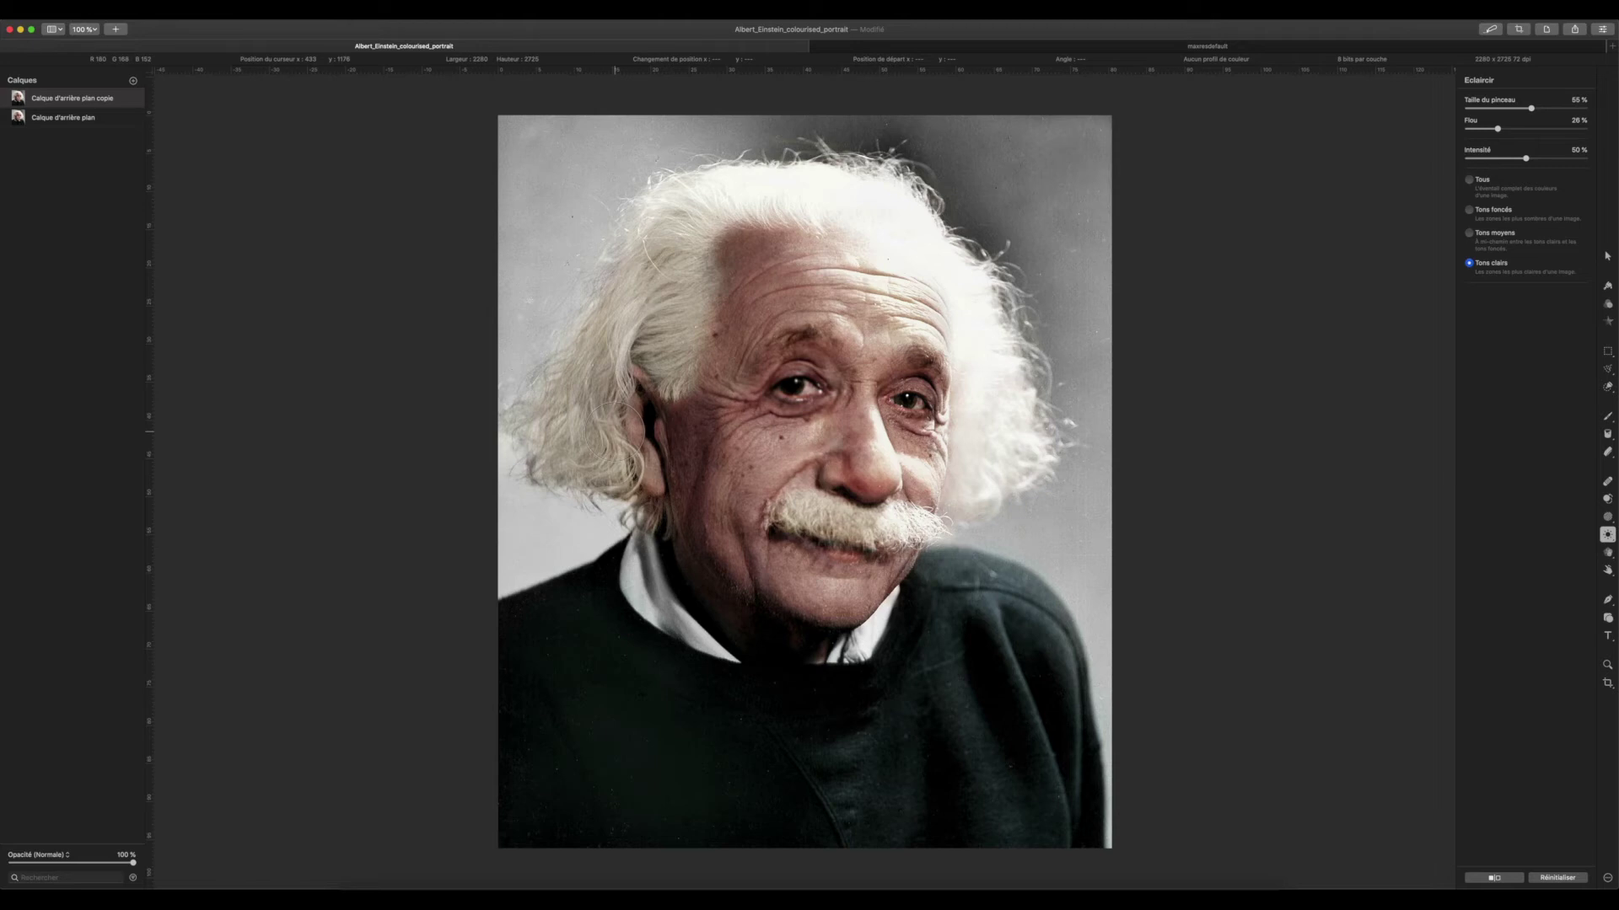
{"action": "key", "text": "super+z"}
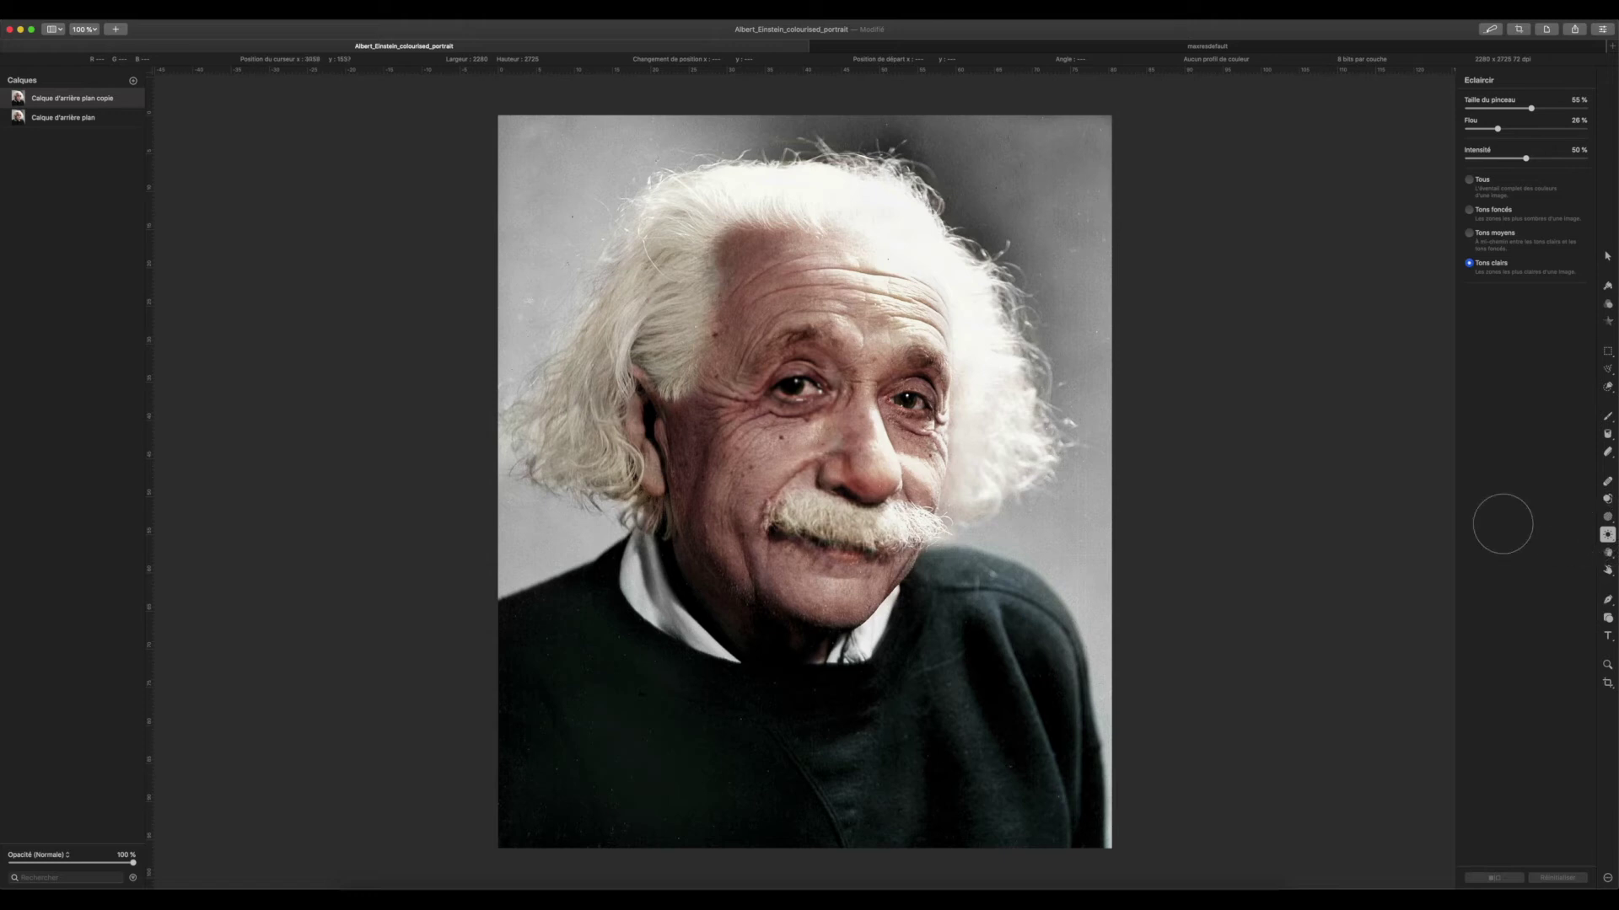
- Darken the light tones of the hair on top of the head with the Obscurcir brush, undoing the last stroke down the side
{"action": "left_click", "coordinate": [1612, 546]}
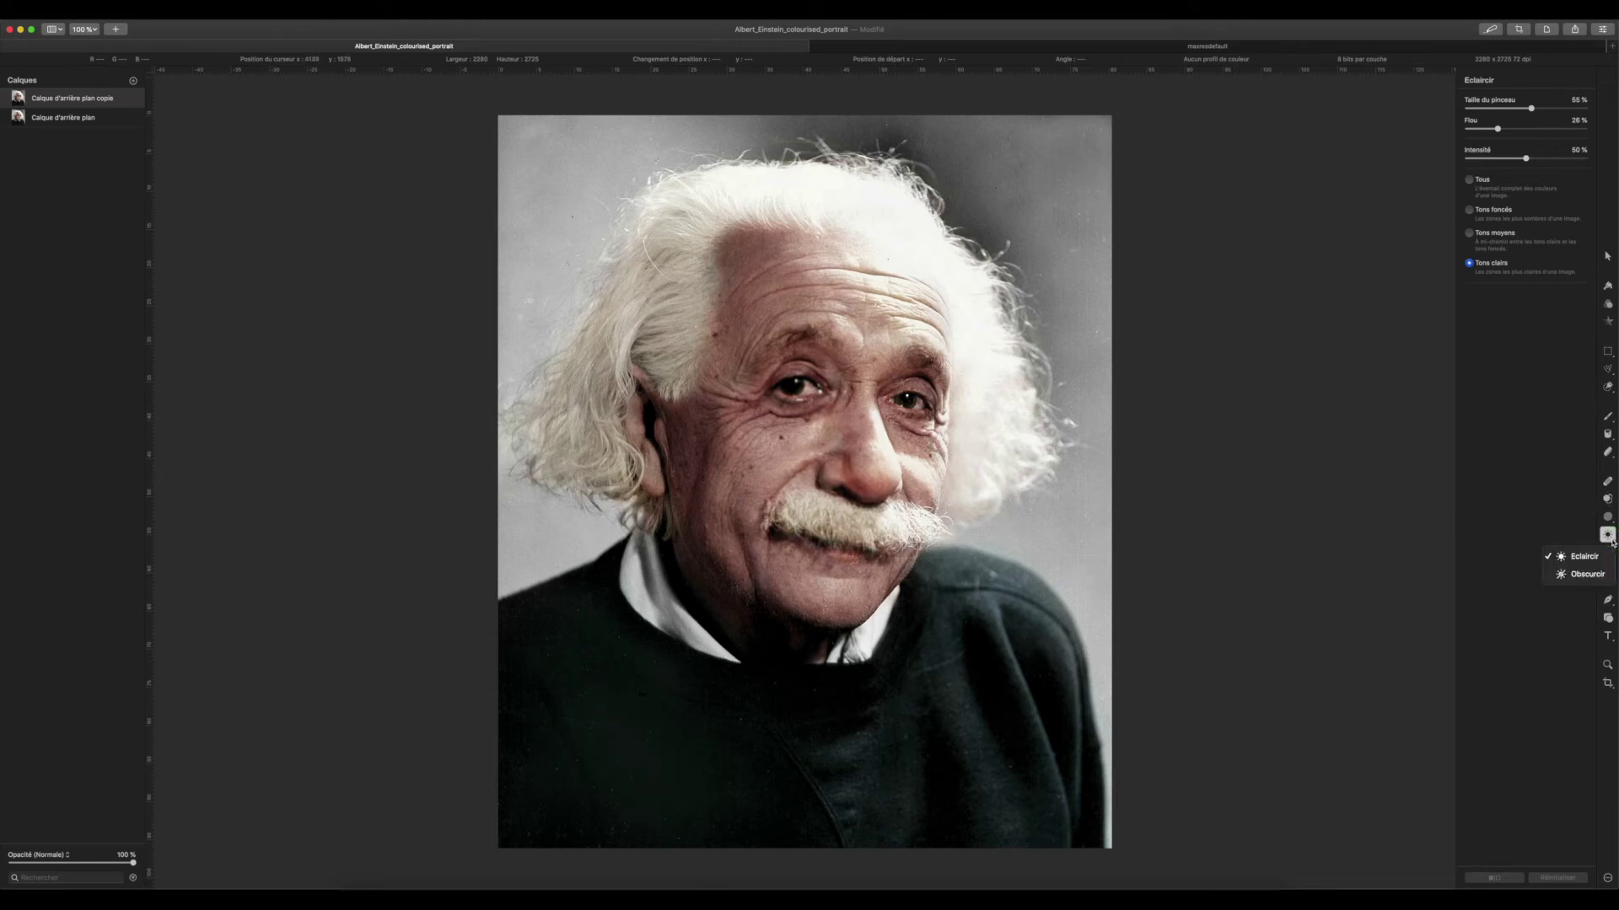
{"action": "left_click", "coordinate": [1578, 570]}
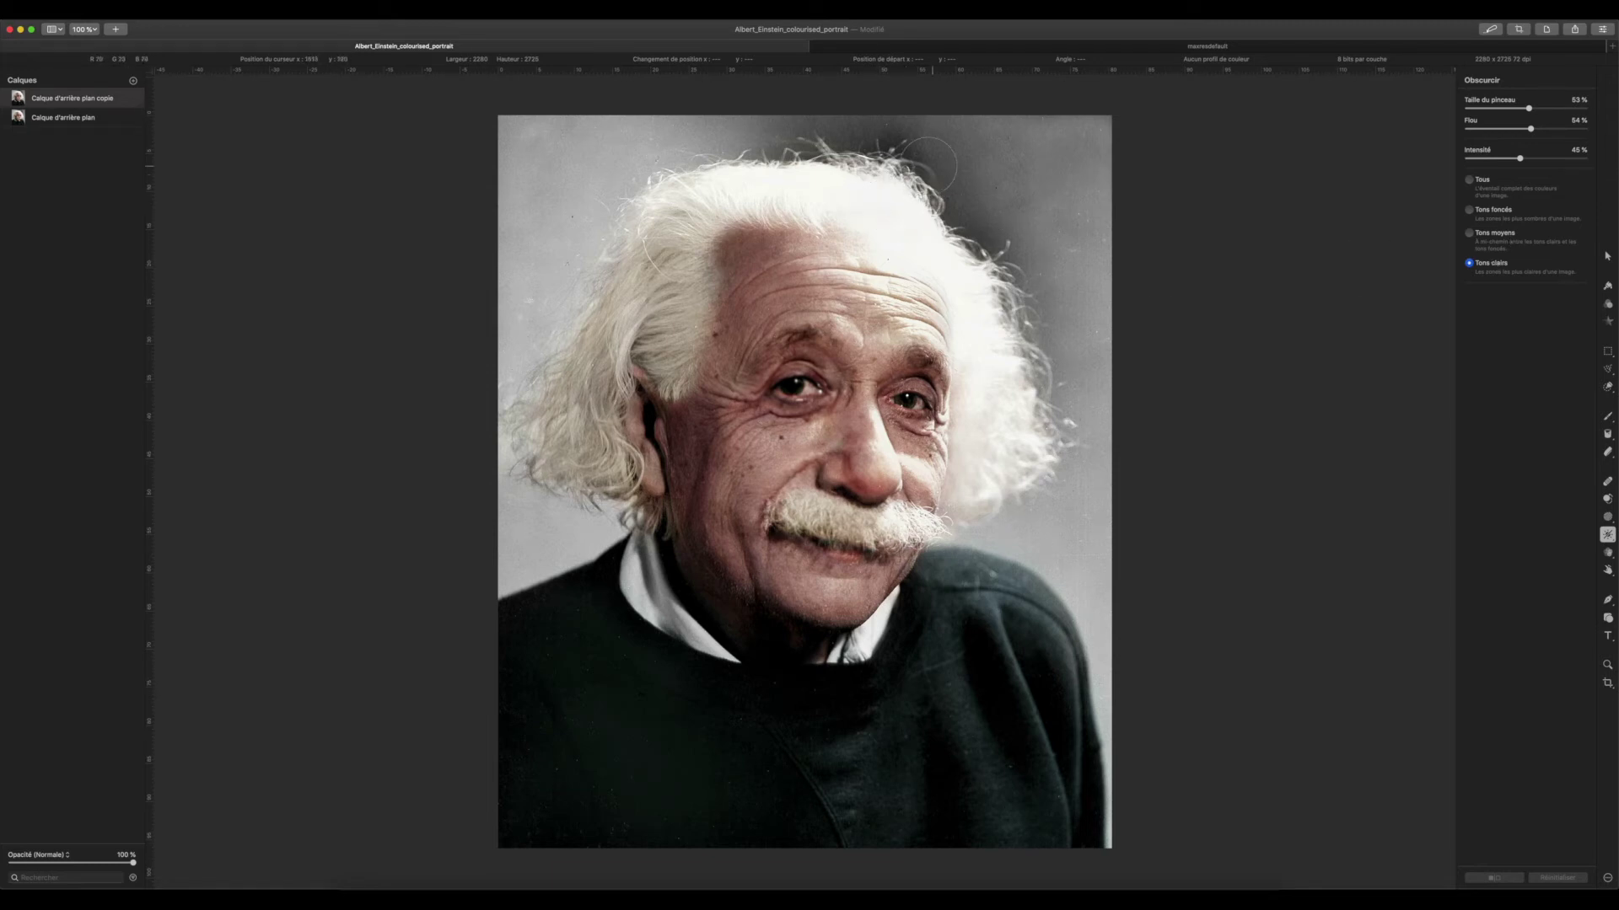
{"action": "left_click", "coordinate": [1468, 210]}
{"action": "left_click", "coordinate": [1469, 264]}
{"action": "mouse_move", "coordinate": [848, 185]}
{"action": "left_mouse_down"}
{"action": "mouse_move", "coordinate": [895, 220]}
{"action": "mouse_move", "coordinate": [805, 183]}
{"action": "mouse_move", "coordinate": [721, 180]}
{"action": "mouse_move", "coordinate": [885, 189]}
{"action": "mouse_move", "coordinate": [931, 239]}
{"action": "mouse_move", "coordinate": [842, 175]}
{"action": "mouse_move", "coordinate": [917, 236]}
{"action": "left_mouse_up"}
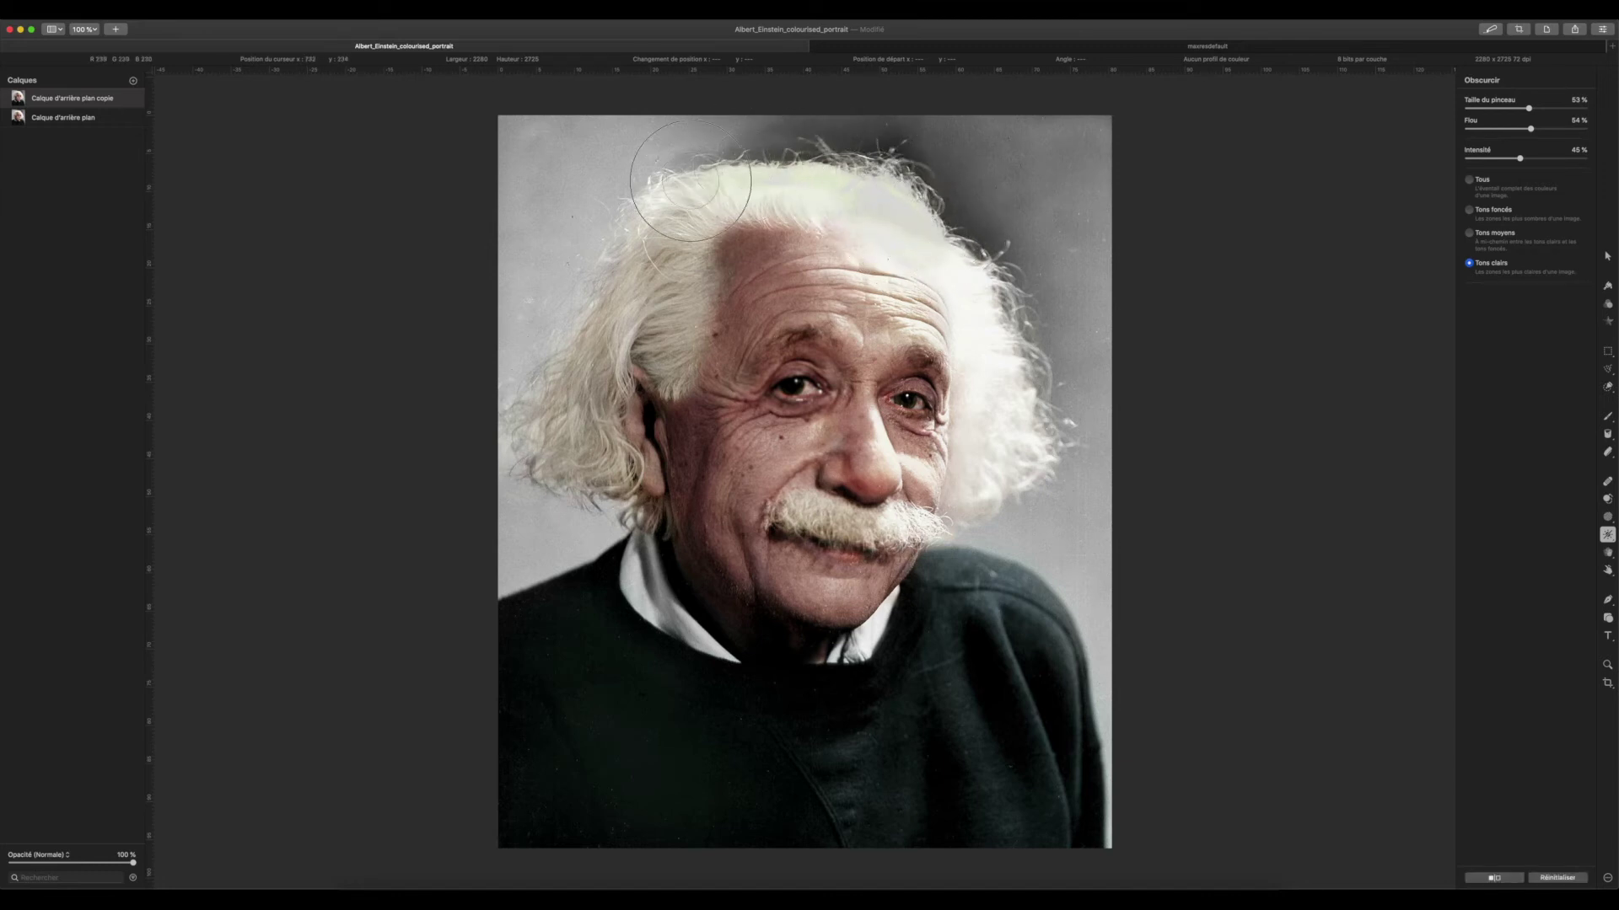
{"action": "mouse_move", "coordinate": [665, 267]}
{"action": "left_mouse_down"}
{"action": "mouse_move", "coordinate": [703, 224]}
{"action": "mouse_move", "coordinate": [628, 322]}
{"action": "mouse_move", "coordinate": [644, 269]}
{"action": "mouse_move", "coordinate": [755, 181]}
{"action": "left_mouse_up"}
{"action": "mouse_move", "coordinate": [680, 287]}
{"action": "left_mouse_down"}
{"action": "mouse_move", "coordinate": [607, 320]}
{"action": "mouse_move", "coordinate": [522, 421]}
{"action": "mouse_move", "coordinate": [617, 355]}
{"action": "left_mouse_up"}
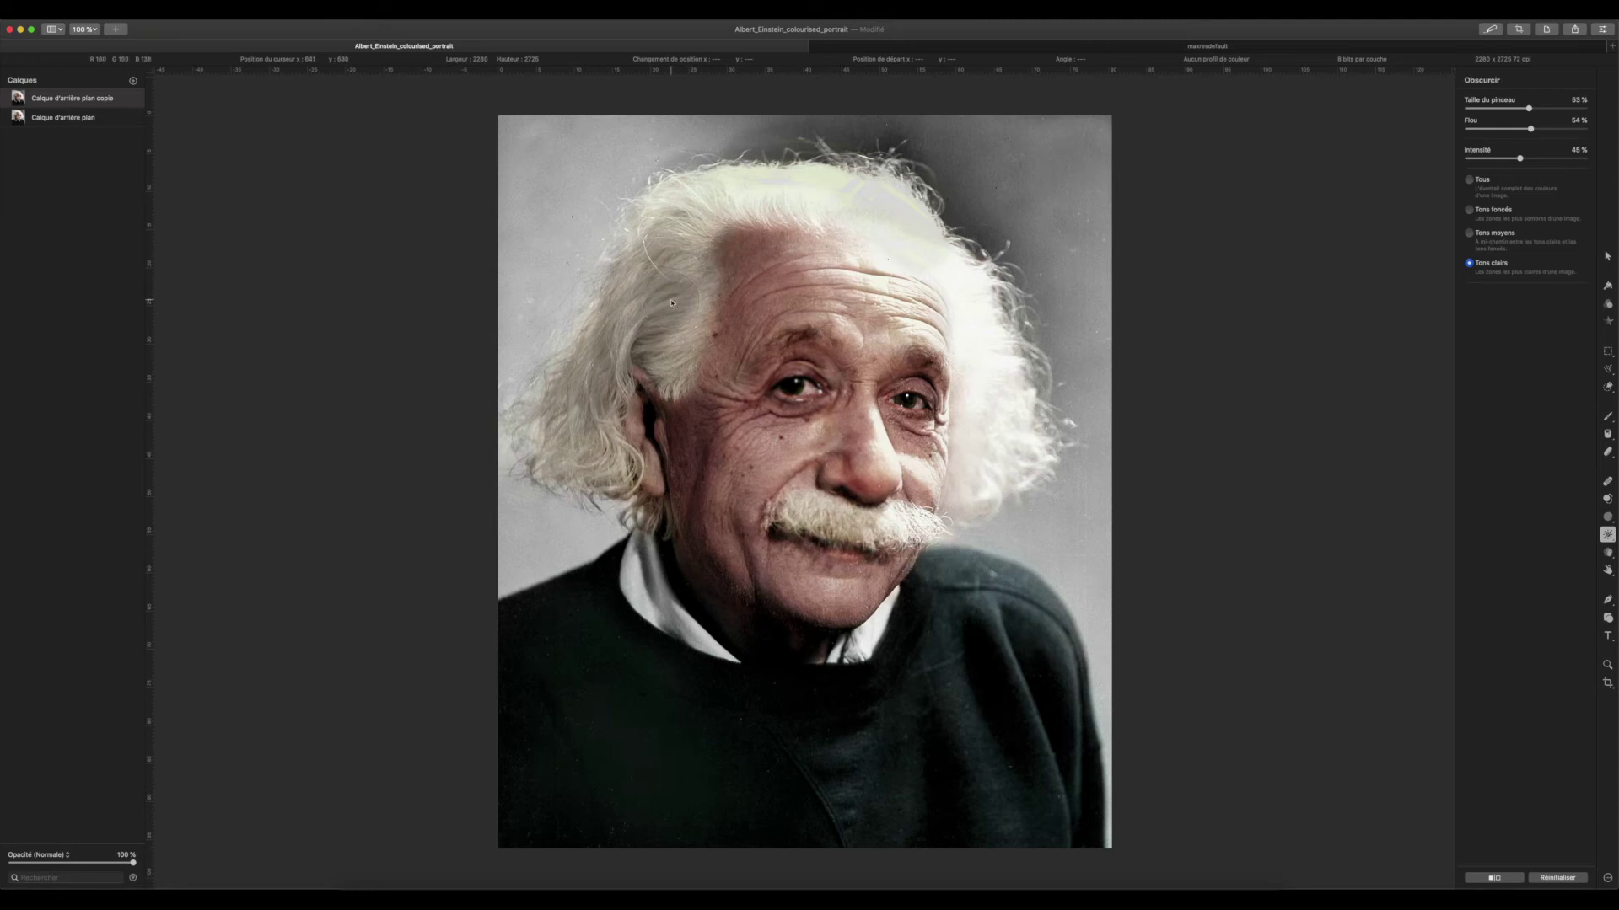
{"action": "key", "text": "super+z"}
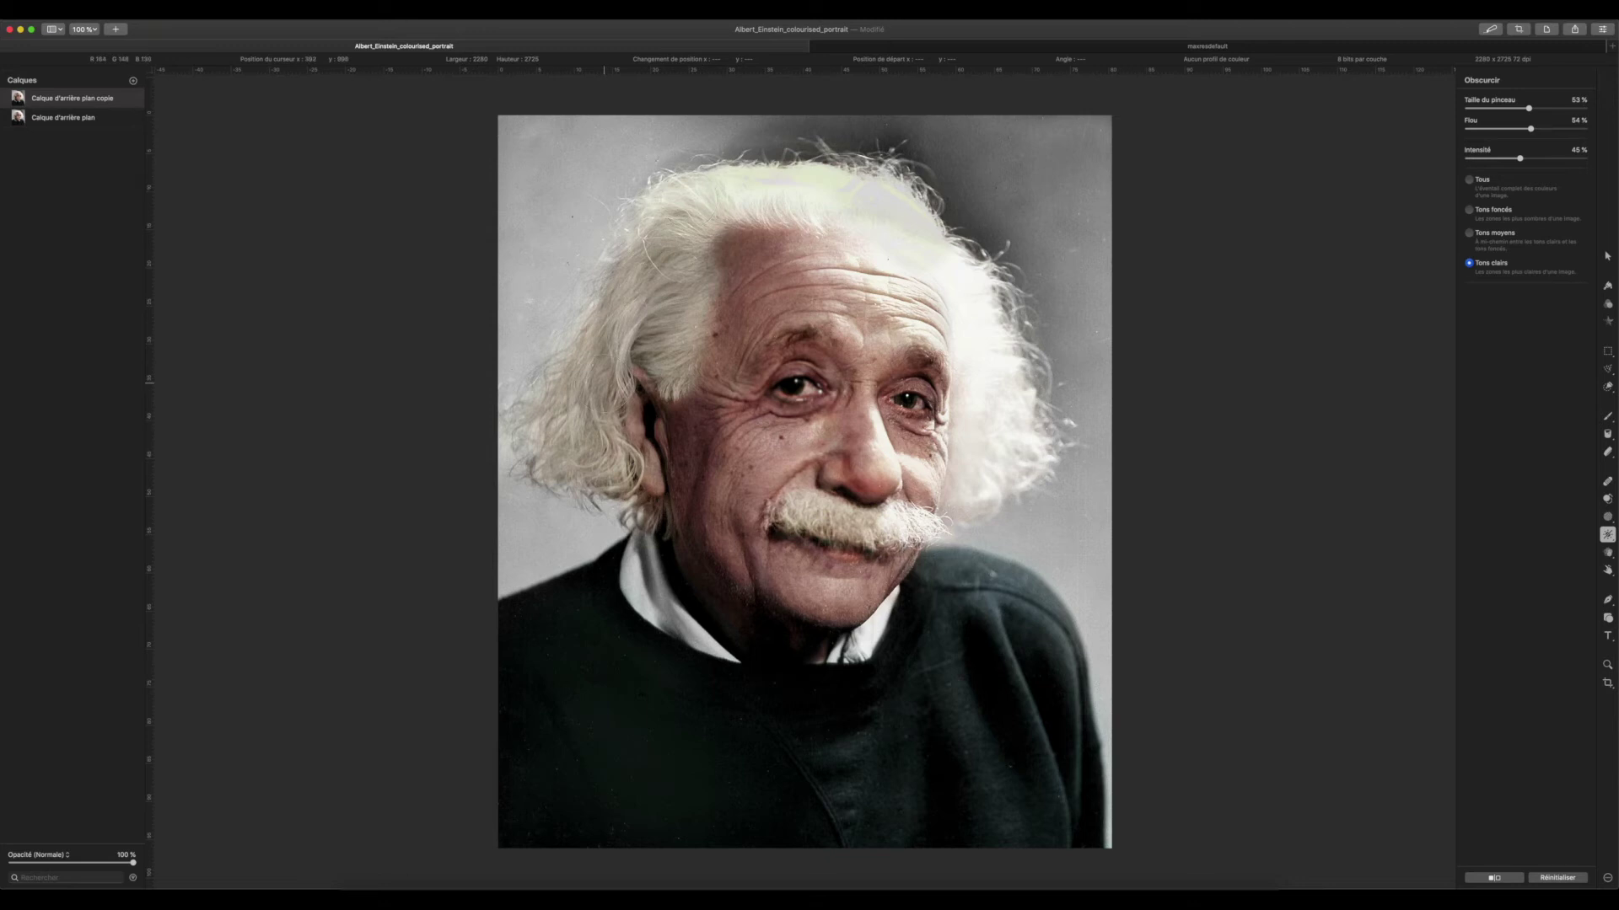
- Try intensifying the colors of the forehead and face with the Saturer brush, and discard the changes
{"action": "left_click", "coordinate": [1608, 553]}
{"action": "left_click", "coordinate": [1589, 569]}
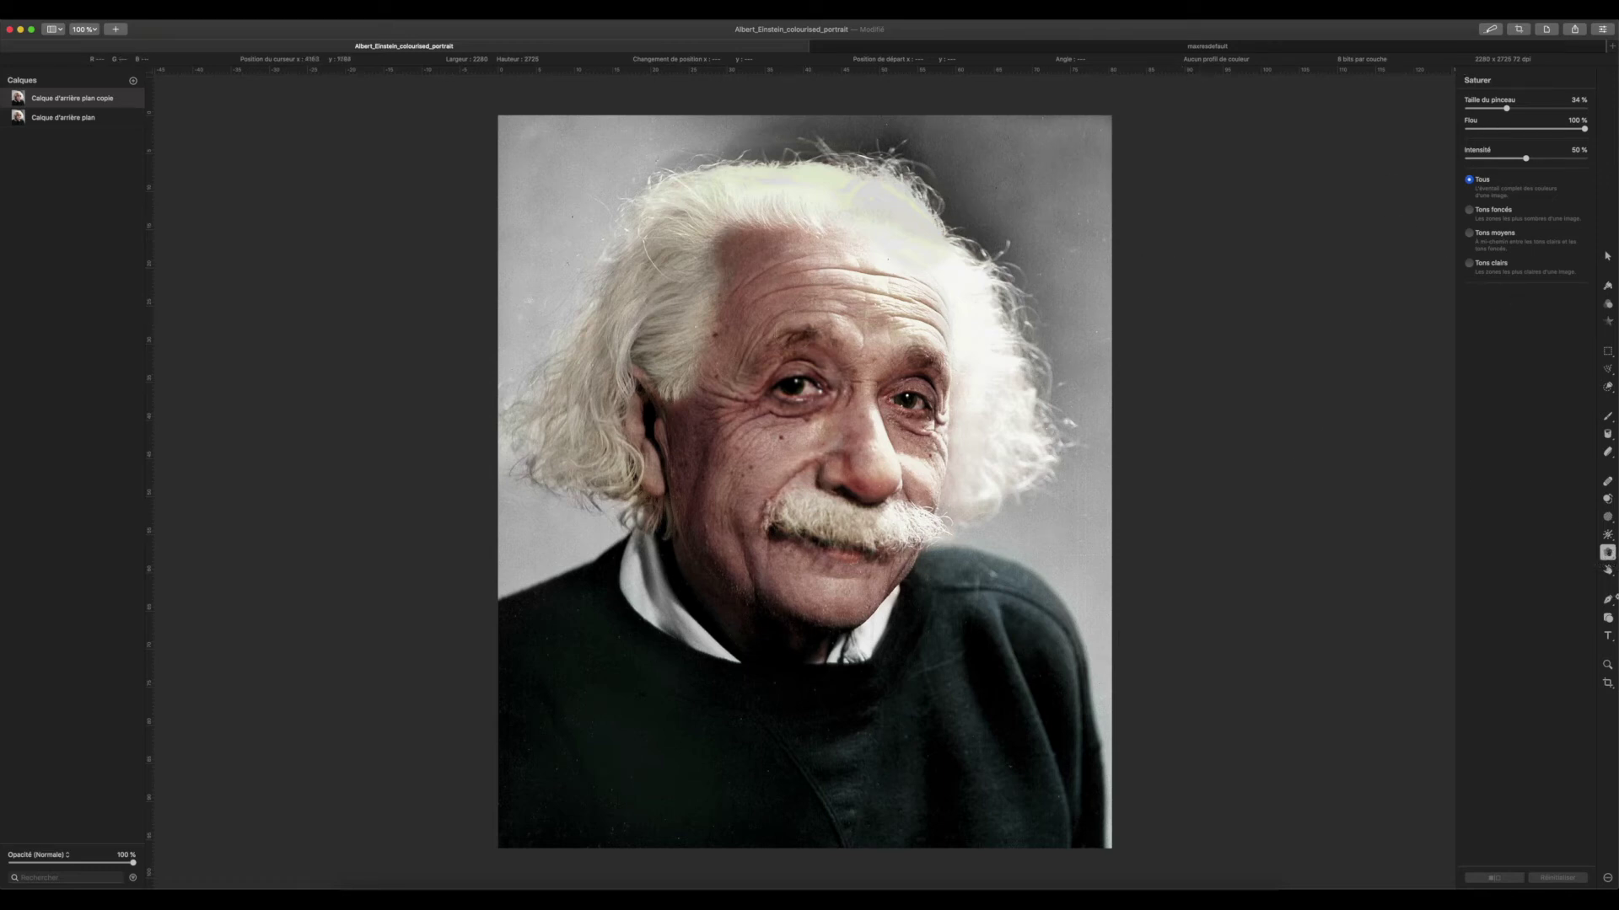
{"action": "mouse_move", "coordinate": [779, 346]}
{"action": "left_mouse_down"}
{"action": "mouse_move", "coordinate": [738, 253]}
{"action": "mouse_move", "coordinate": [797, 244]}
{"action": "mouse_move", "coordinate": [733, 251]}
{"action": "mouse_move", "coordinate": [789, 238]}
{"action": "mouse_move", "coordinate": [758, 274]}
{"action": "mouse_move", "coordinate": [752, 344]}
{"action": "mouse_move", "coordinate": [712, 365]}
{"action": "mouse_move", "coordinate": [843, 295]}
{"action": "mouse_move", "coordinate": [922, 326]}
{"action": "mouse_move", "coordinate": [839, 261]}
{"action": "mouse_move", "coordinate": [919, 287]}
{"action": "mouse_move", "coordinate": [794, 250]}
{"action": "mouse_move", "coordinate": [750, 304]}
{"action": "mouse_move", "coordinate": [689, 485]}
{"action": "mouse_move", "coordinate": [711, 539]}
{"action": "mouse_move", "coordinate": [810, 601]}
{"action": "mouse_move", "coordinate": [874, 590]}
{"action": "mouse_move", "coordinate": [754, 563]}
{"action": "mouse_move", "coordinate": [710, 476]}
{"action": "mouse_move", "coordinate": [743, 492]}
{"action": "mouse_move", "coordinate": [808, 409]}
{"action": "mouse_move", "coordinate": [712, 430]}
{"action": "mouse_move", "coordinate": [822, 410]}
{"action": "mouse_move", "coordinate": [732, 379]}
{"action": "left_mouse_up"}
{"action": "mouse_move", "coordinate": [798, 303]}
{"action": "left_mouse_down"}
{"action": "mouse_move", "coordinate": [818, 299]}
{"action": "mouse_move", "coordinate": [786, 303]}
{"action": "mouse_move", "coordinate": [799, 302]}
{"action": "left_mouse_up"}
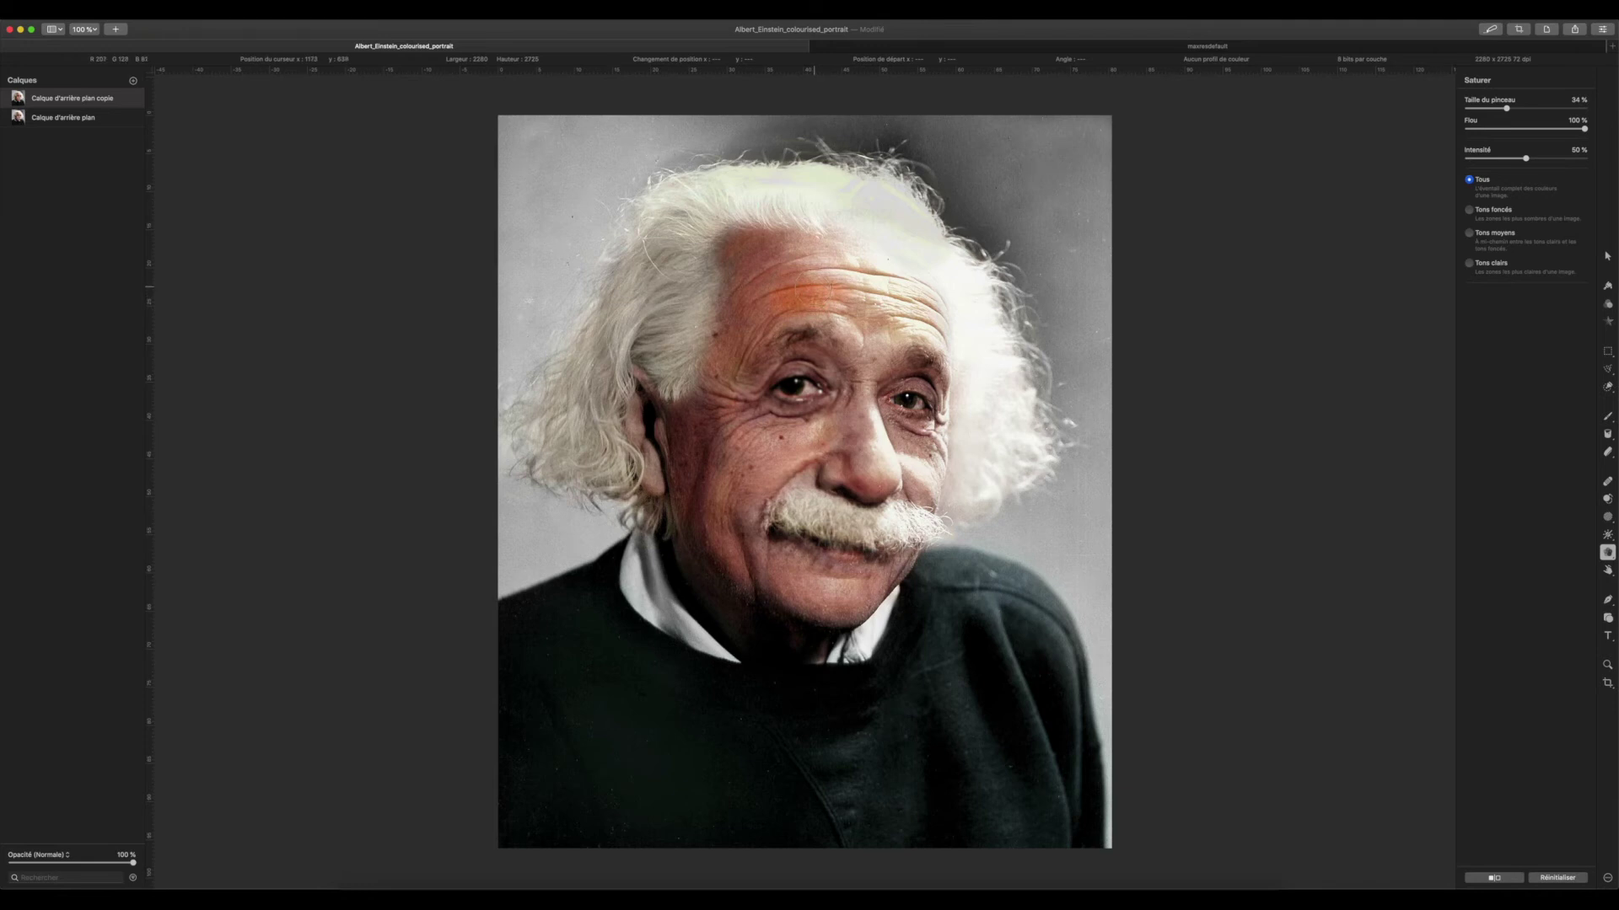
{"action": "key", "text": "super+z"}
{"action": "left_click", "coordinate": [1559, 878]}
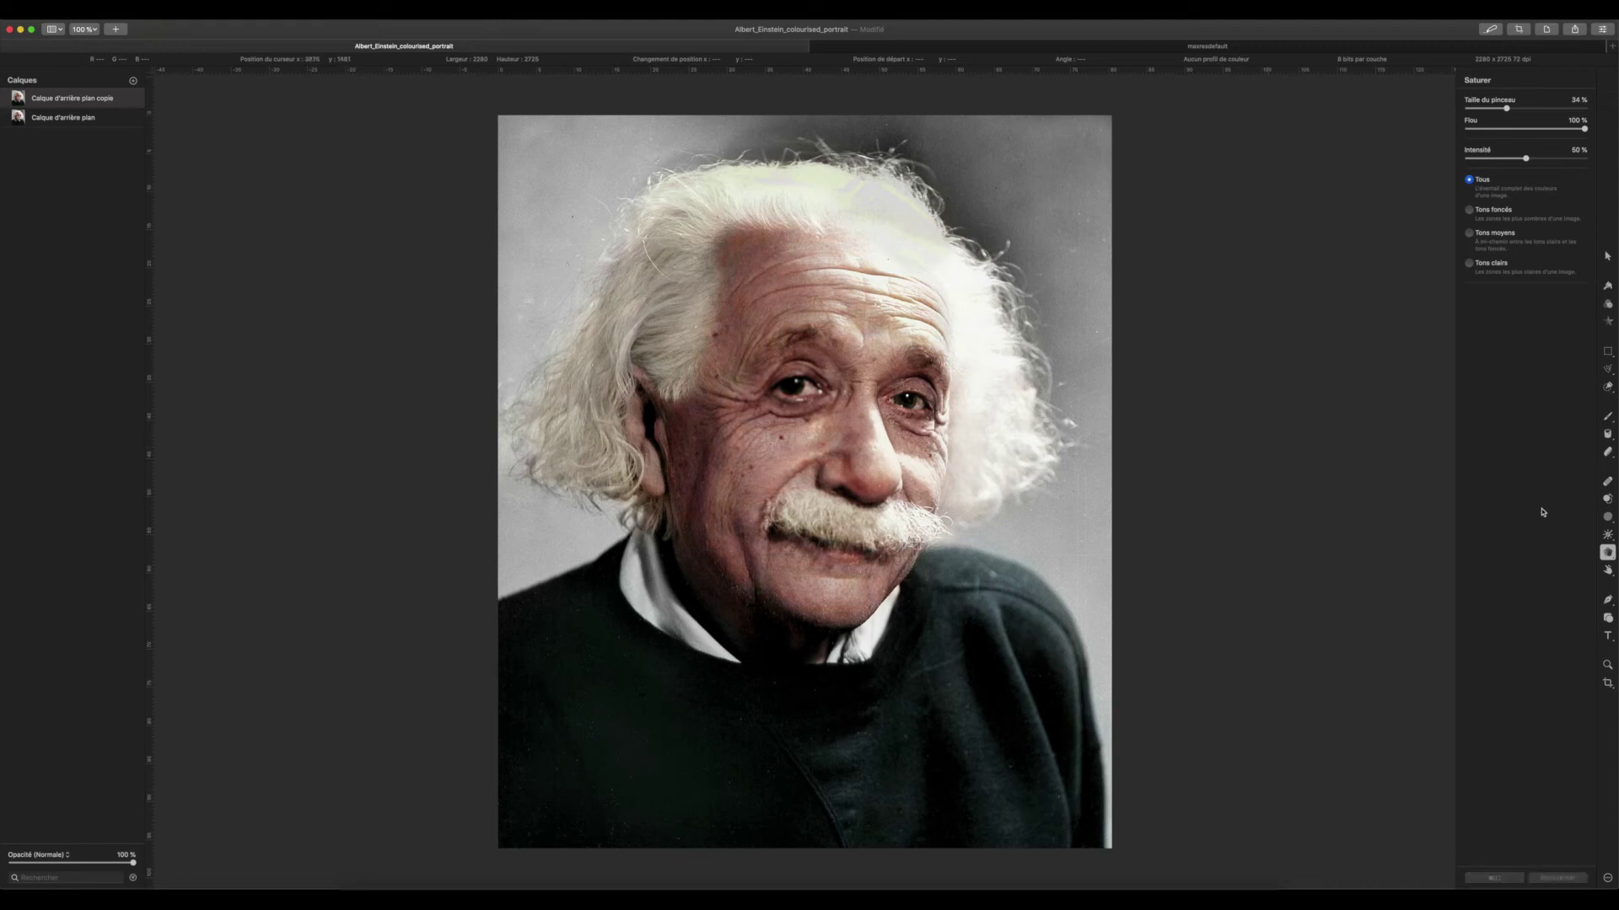
- Try removing color from the forehead with the Désaturer brush at 28 % size, and reset the changes
{"action": "left_click", "coordinate": [1606, 558]}
{"action": "left_click", "coordinate": [1584, 592]}
{"action": "left_click_drag", "start_coordinate": [1472, 108], "coordinate": [1499, 109]}
{"action": "mouse_move", "coordinate": [799, 290]}
{"action": "left_mouse_down"}
{"action": "mouse_move", "coordinate": [819, 266]}
{"action": "mouse_move", "coordinate": [742, 346]}
{"action": "mouse_move", "coordinate": [751, 304]}
{"action": "mouse_move", "coordinate": [778, 307]}
{"action": "mouse_move", "coordinate": [741, 371]}
{"action": "mouse_move", "coordinate": [767, 387]}
{"action": "mouse_move", "coordinate": [784, 350]}
{"action": "mouse_move", "coordinate": [735, 260]}
{"action": "mouse_move", "coordinate": [738, 366]}
{"action": "mouse_move", "coordinate": [734, 229]}
{"action": "mouse_move", "coordinate": [797, 224]}
{"action": "mouse_move", "coordinate": [835, 245]}
{"action": "mouse_move", "coordinate": [744, 282]}
{"action": "mouse_move", "coordinate": [807, 304]}
{"action": "left_mouse_up"}
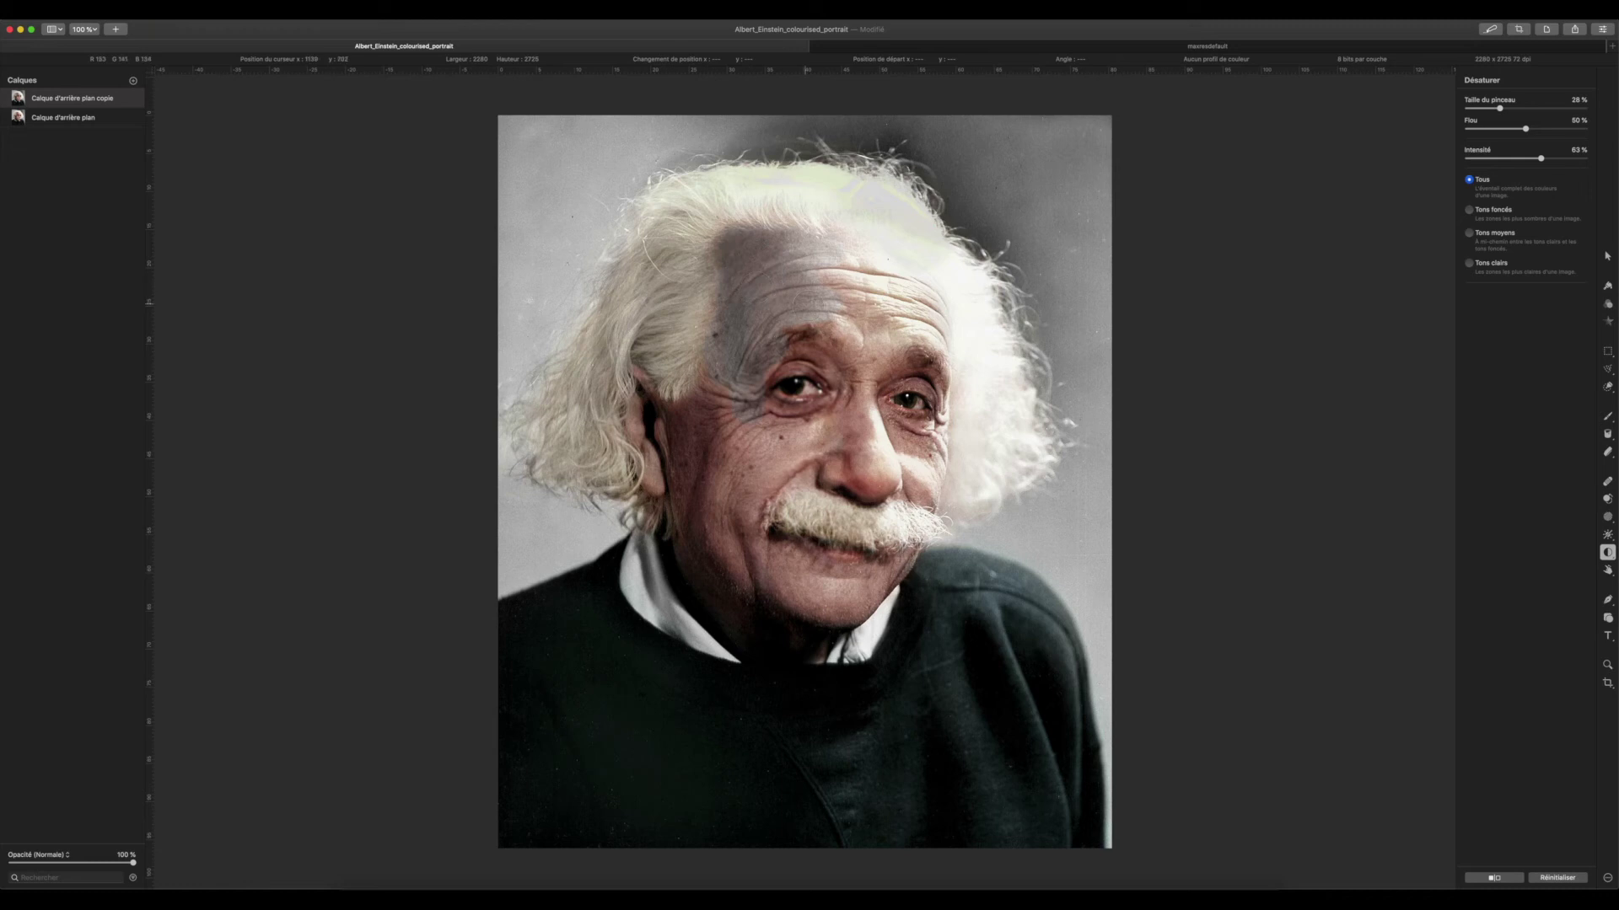
{"action": "left_click", "coordinate": [1557, 878]}
- Distort the grid lines to the upper left of the circle on the France 2 test pattern image with the Déformation brush
{"action": "left_click", "coordinate": [1607, 570]}
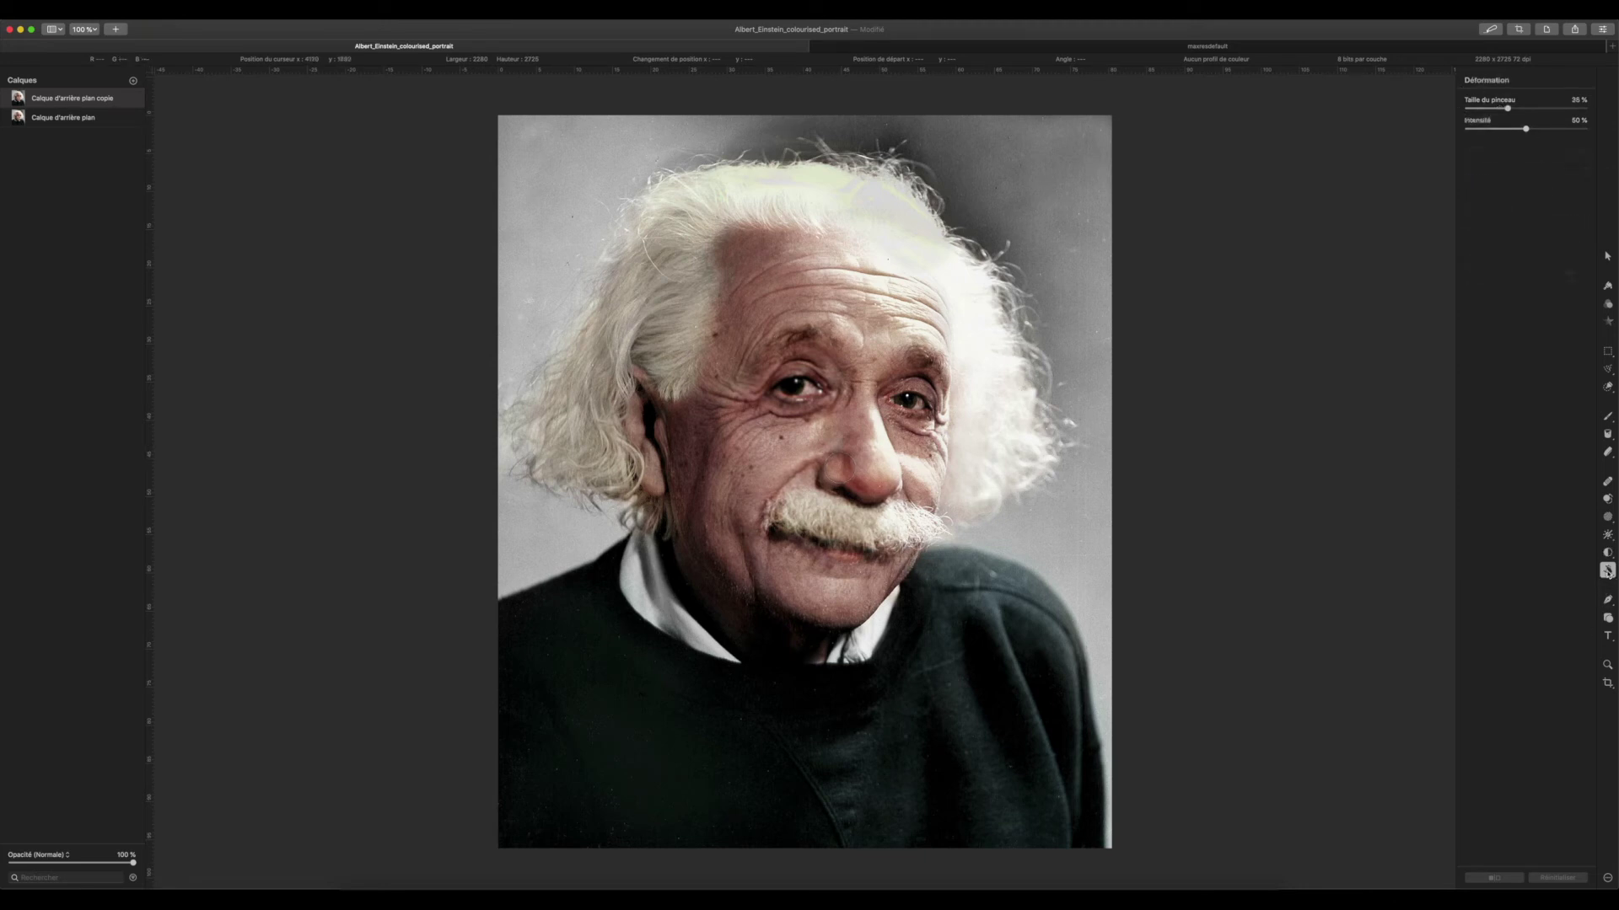
{"action": "left_click", "coordinate": [1607, 571]}
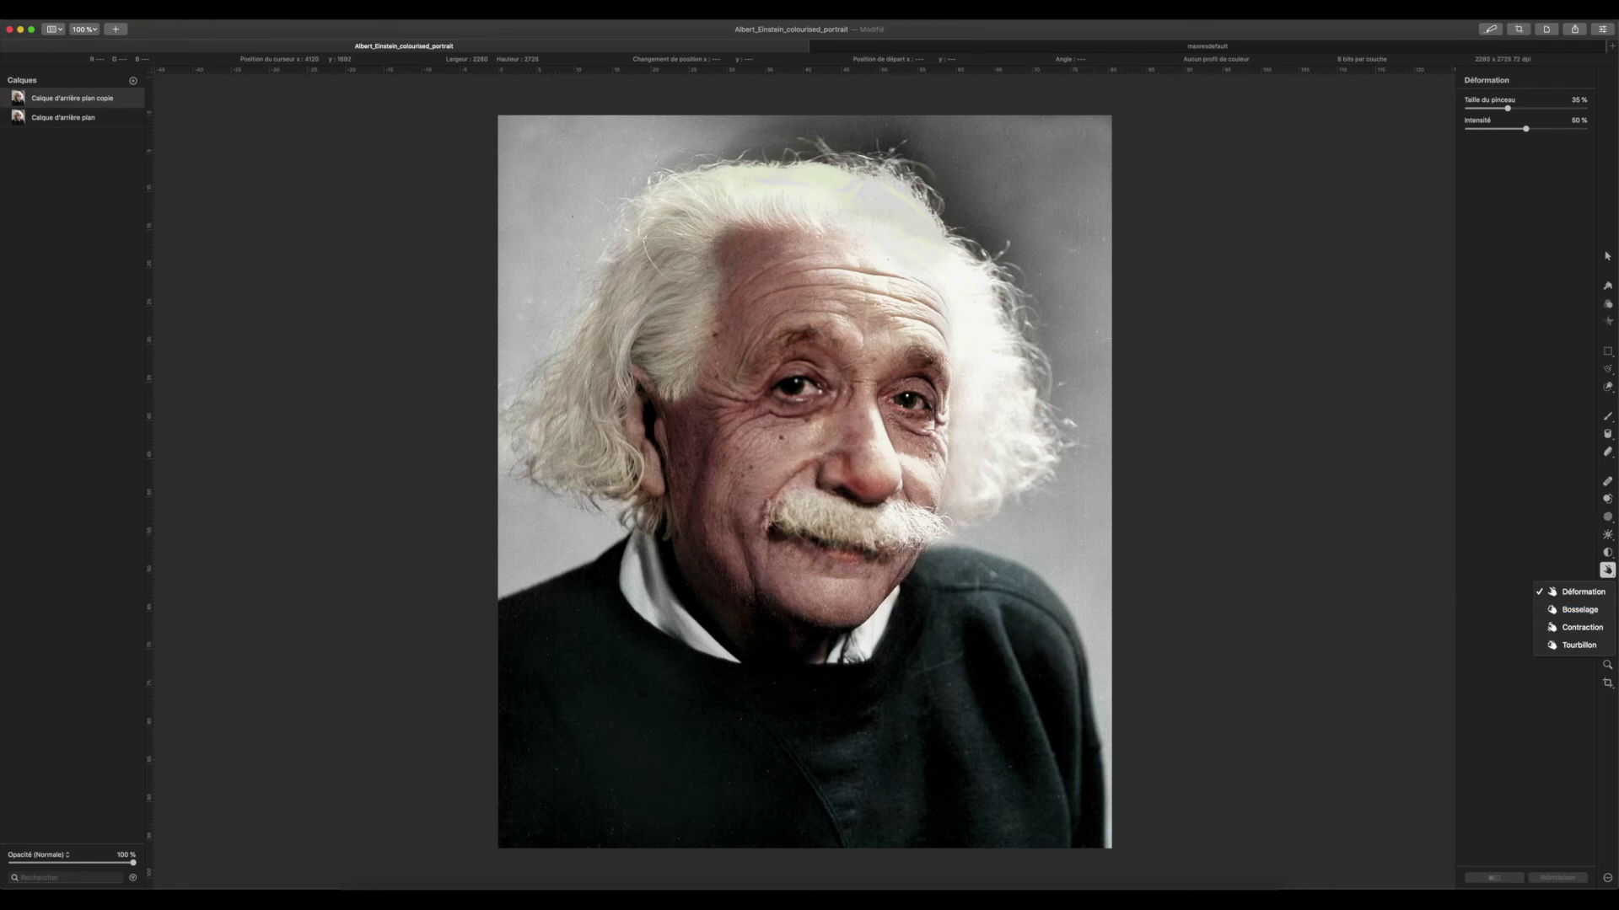
{"action": "left_click", "coordinate": [915, 47]}
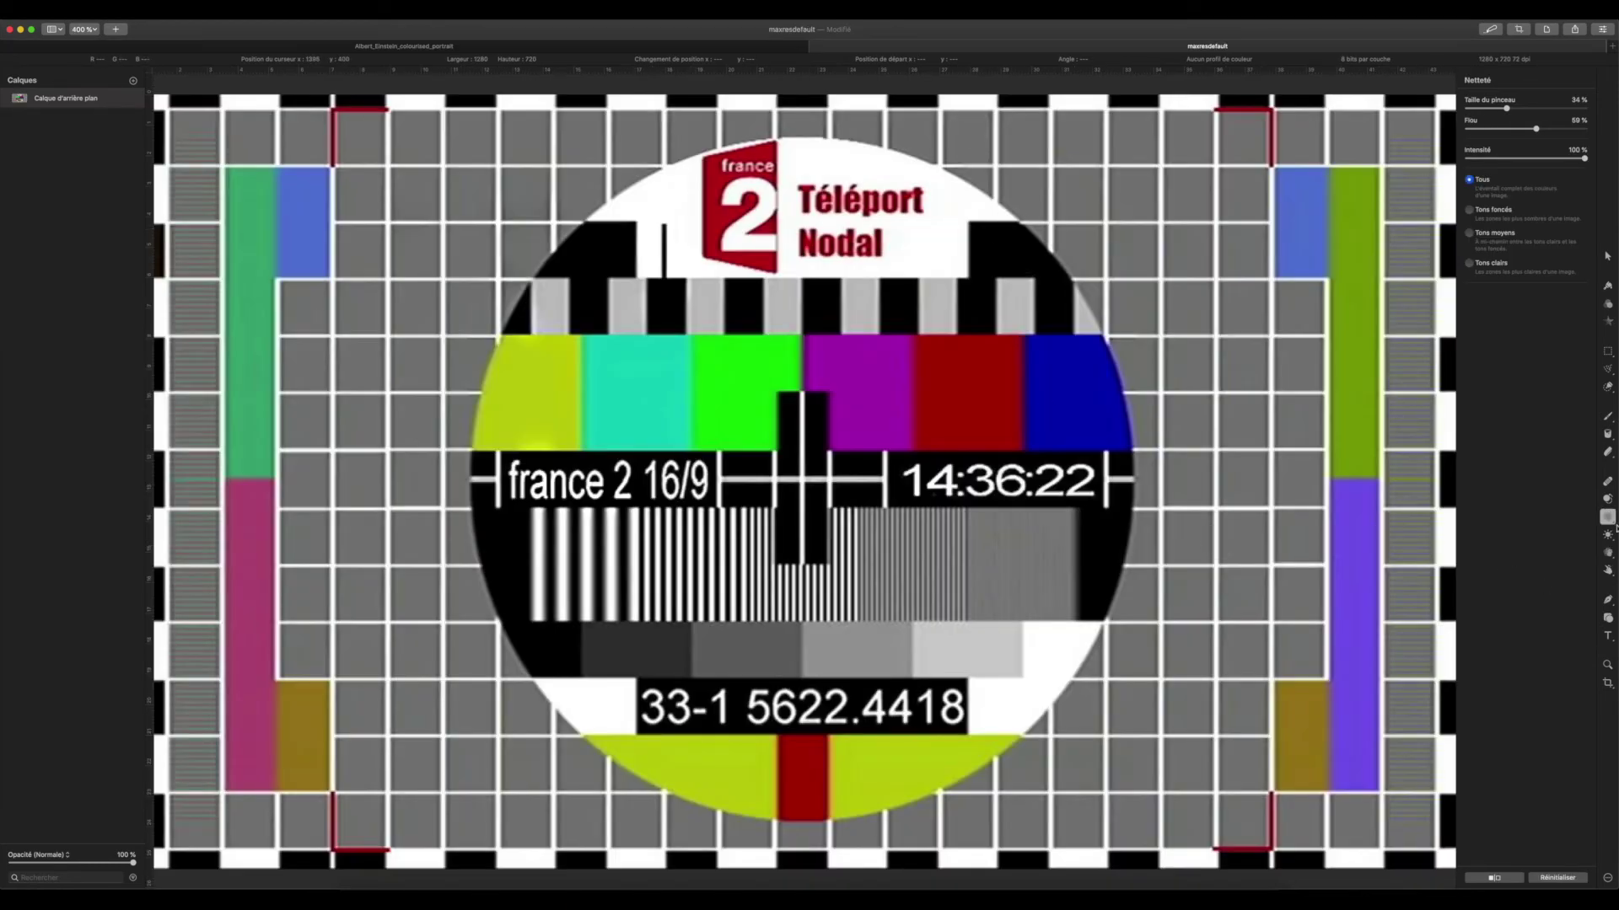
{"action": "left_click", "coordinate": [1608, 570]}
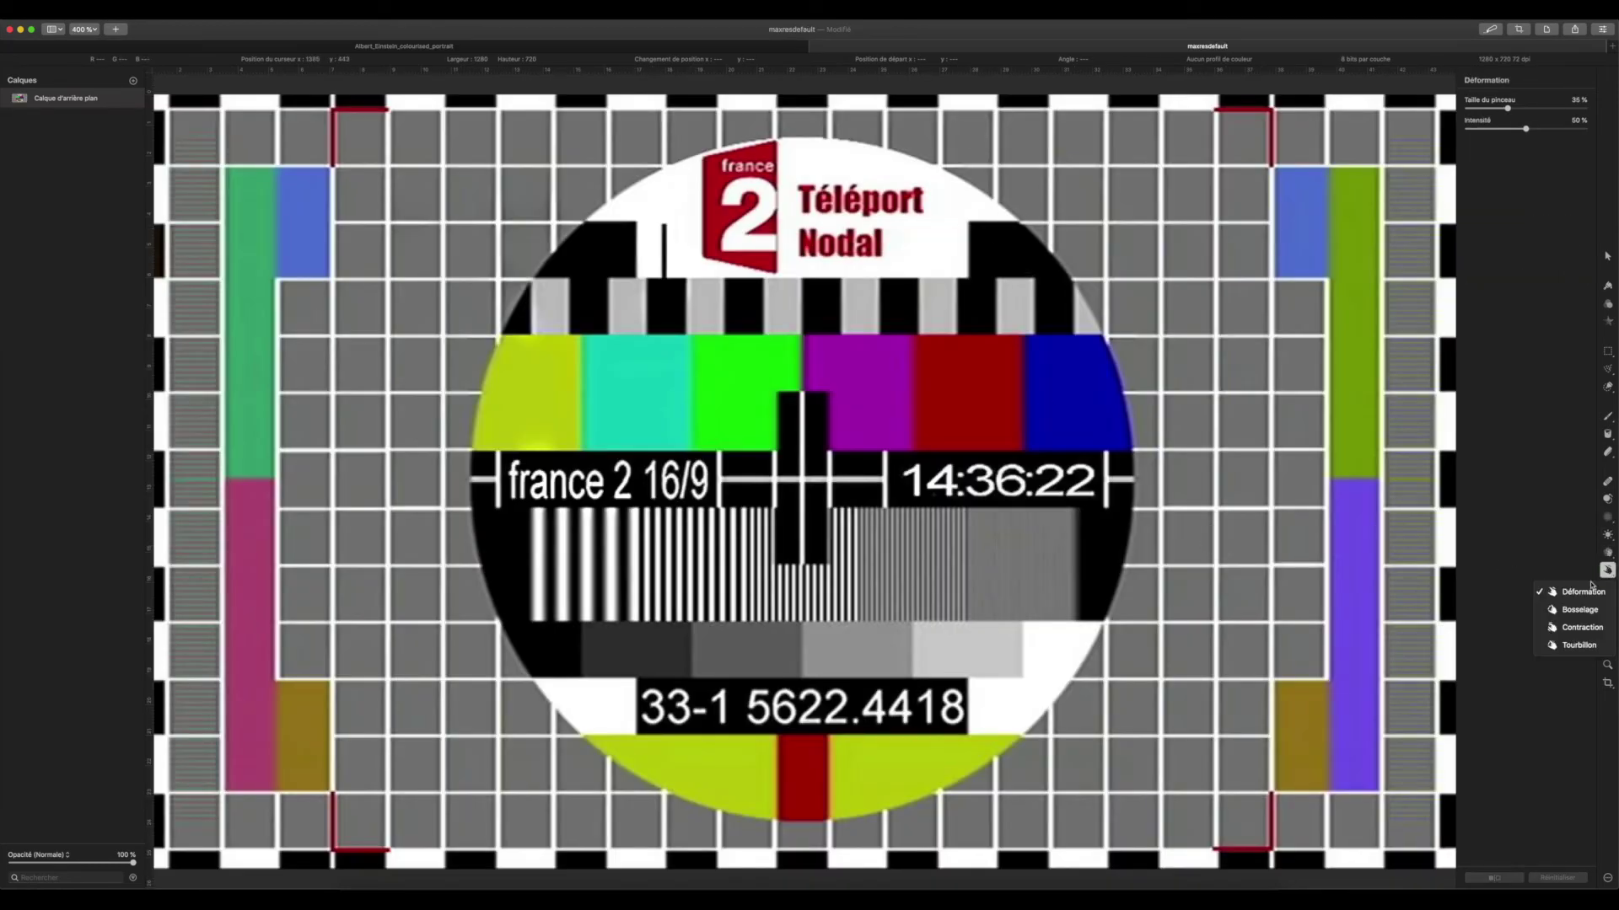
{"action": "left_click", "coordinate": [1585, 592]}
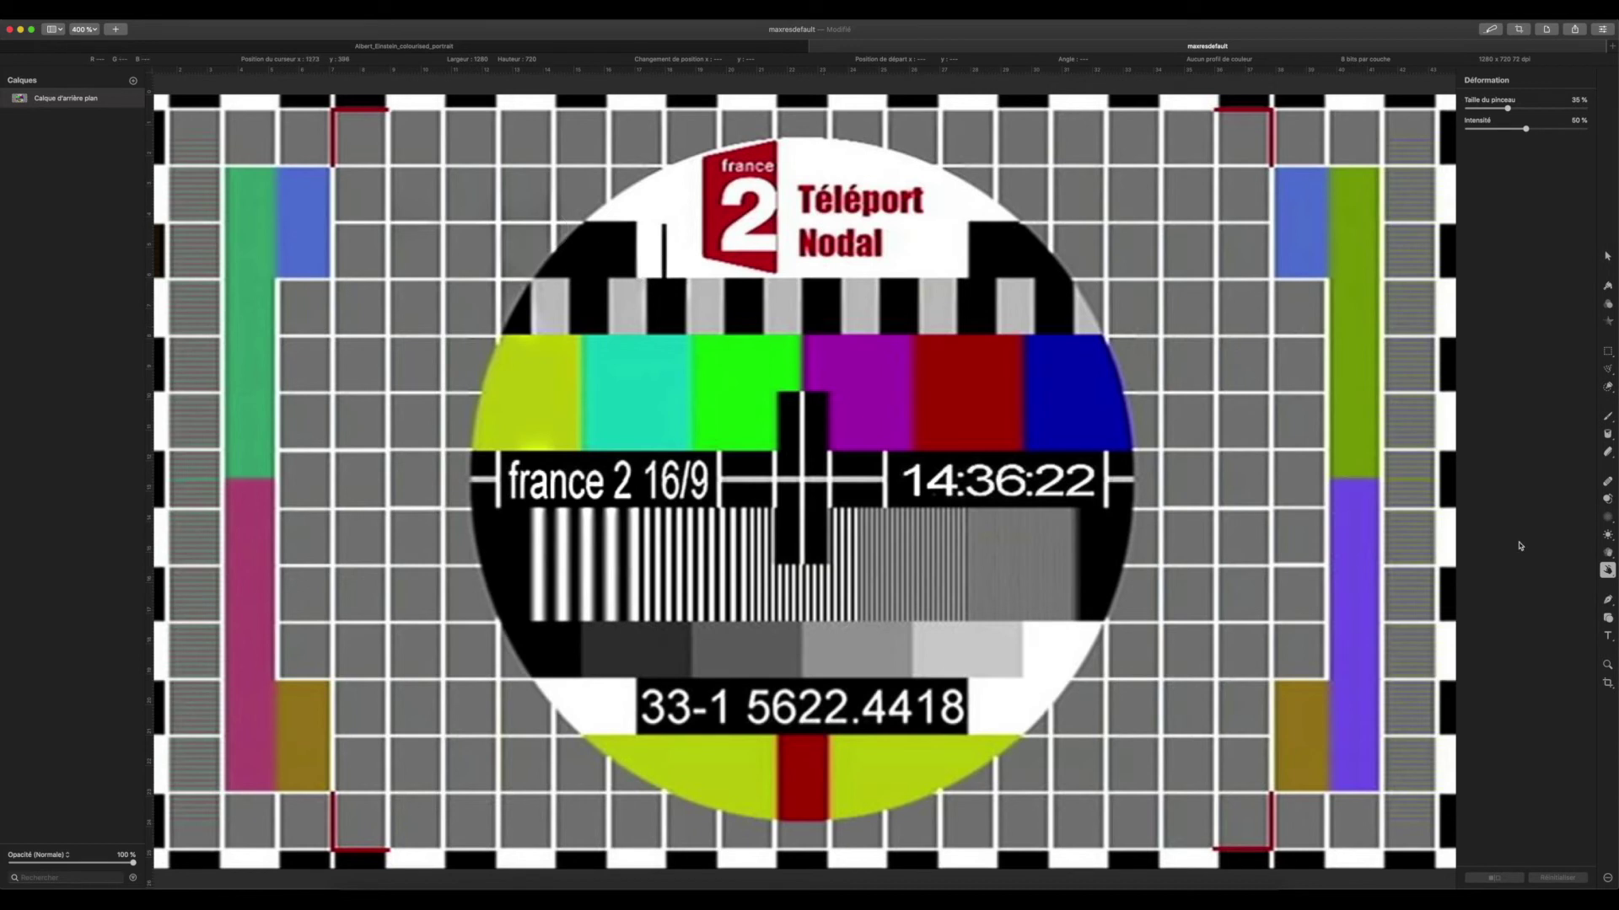
{"action": "left_click", "coordinate": [1606, 570]}
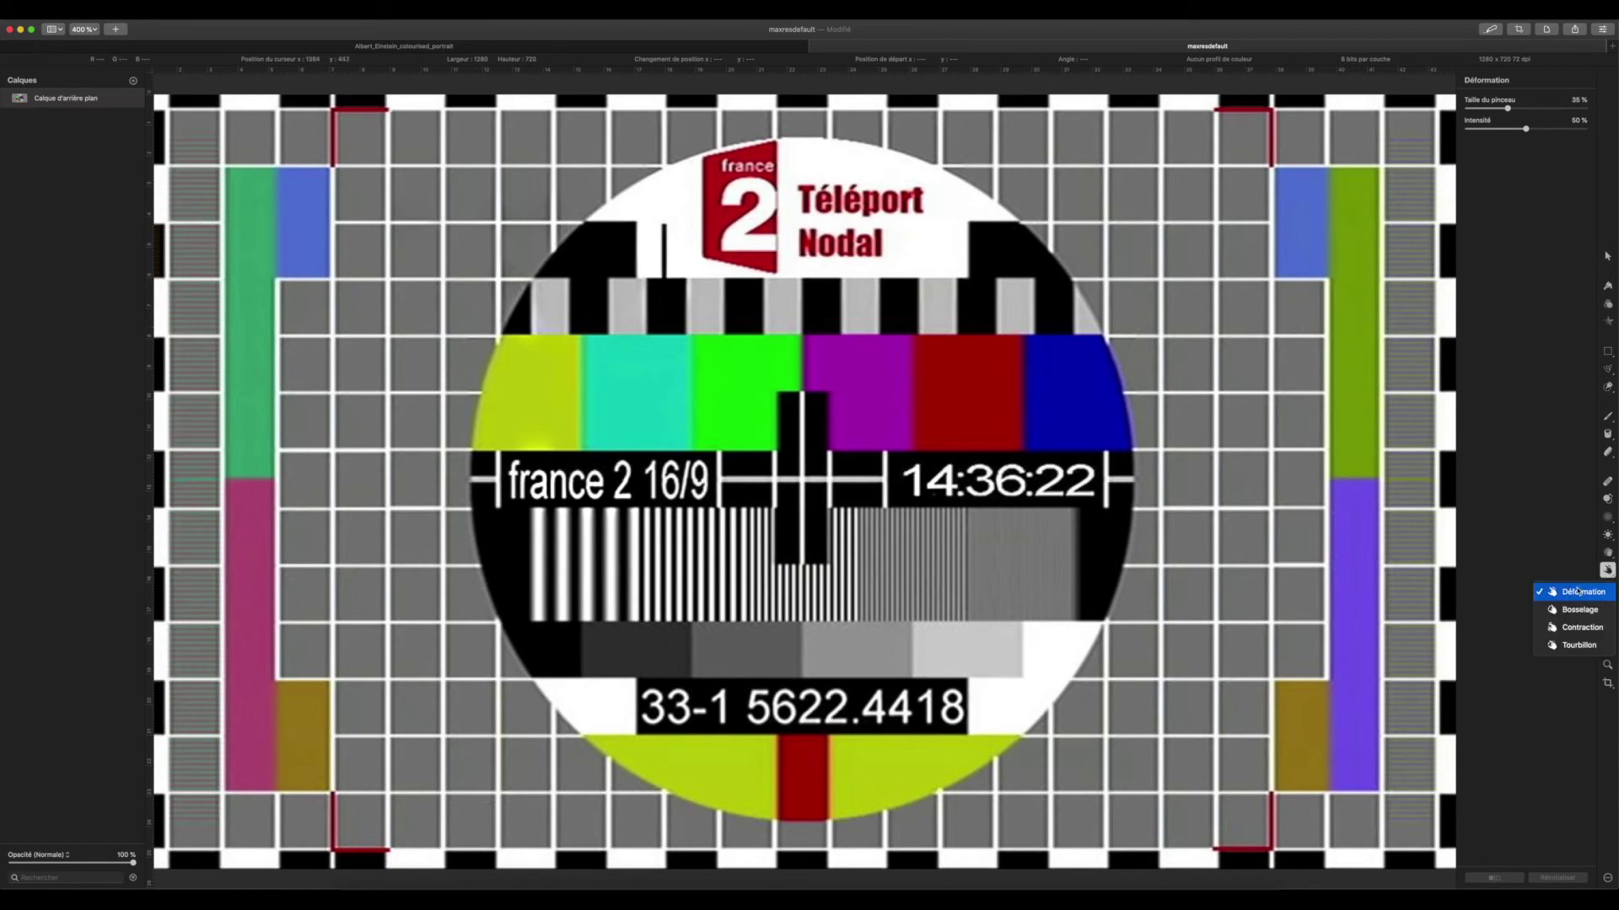
{"action": "left_click", "coordinate": [456, 229]}
{"action": "mouse_move", "coordinate": [445, 226]}
{"action": "left_mouse_down"}
{"action": "mouse_move", "coordinate": [434, 278]}
{"action": "mouse_move", "coordinate": [392, 271]}
{"action": "mouse_move", "coordinate": [409, 232]}
{"action": "left_mouse_up"}
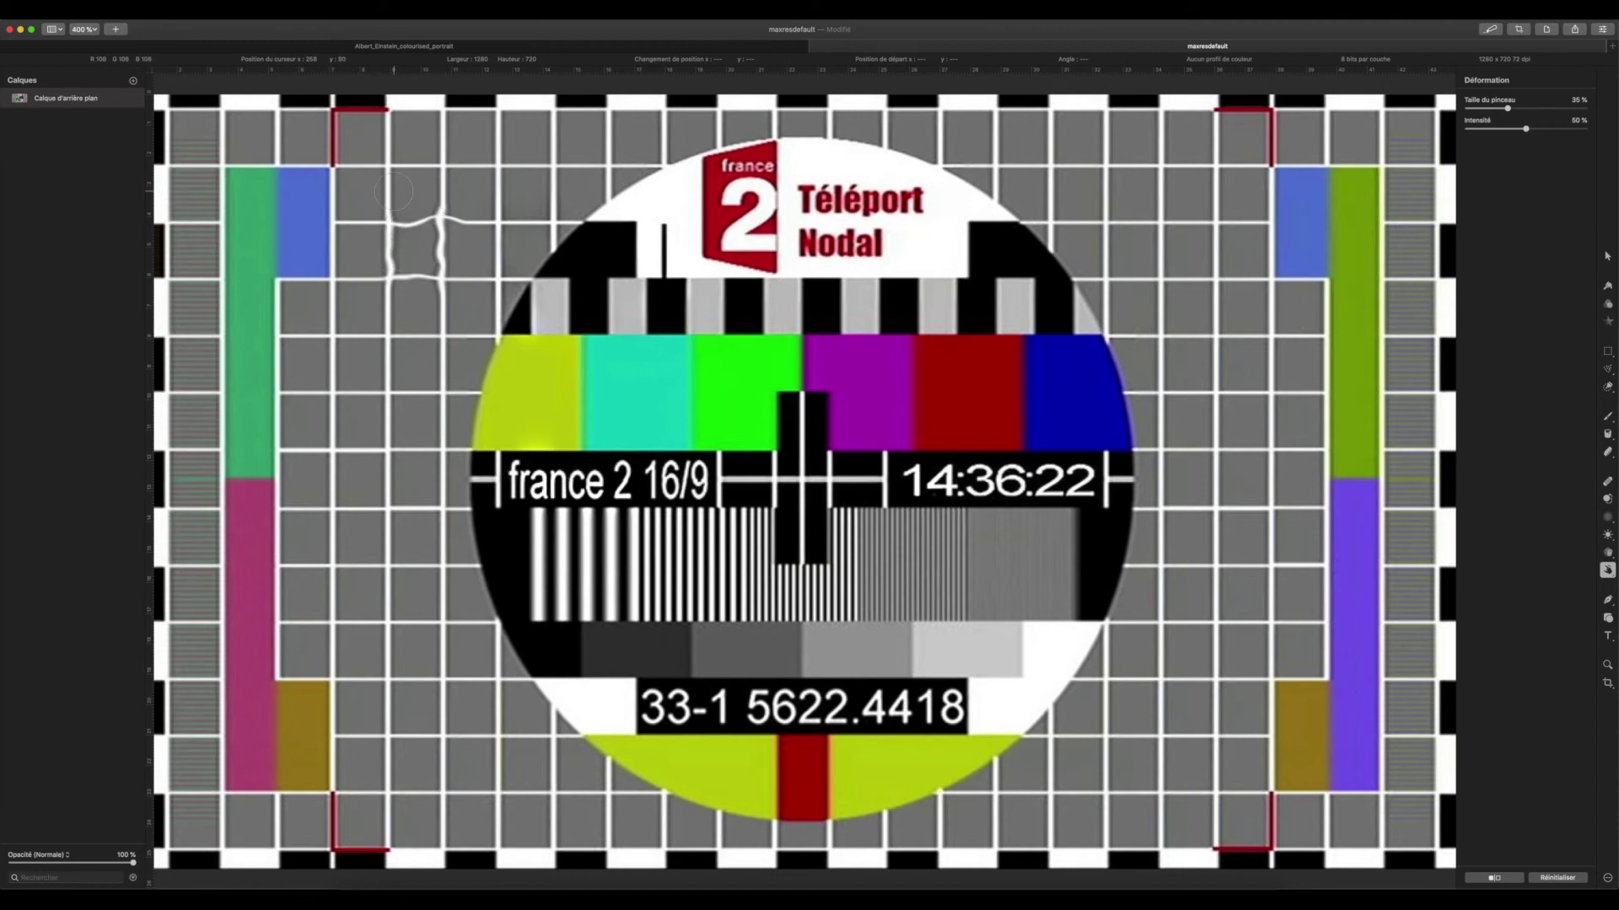
- Switch to the Einstein portrait and warp the cheek beside the nose slightly with the Déformation brush
{"action": "left_click", "coordinate": [481, 45]}
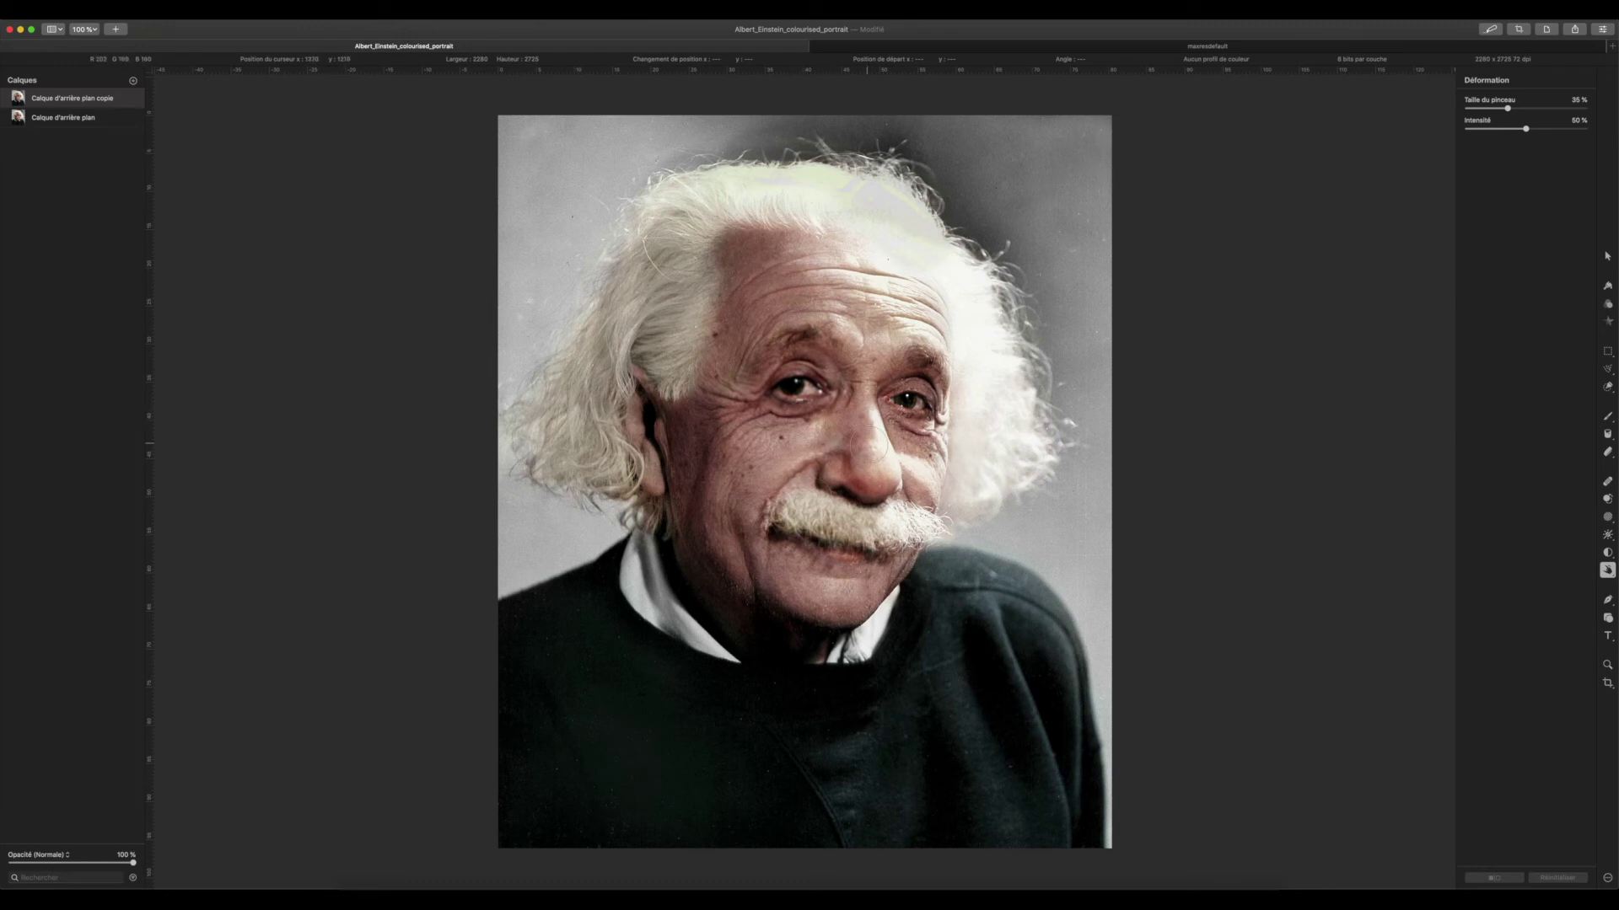
{"action": "left_click_drag", "start_coordinate": [794, 474], "coordinate": [790, 477]}
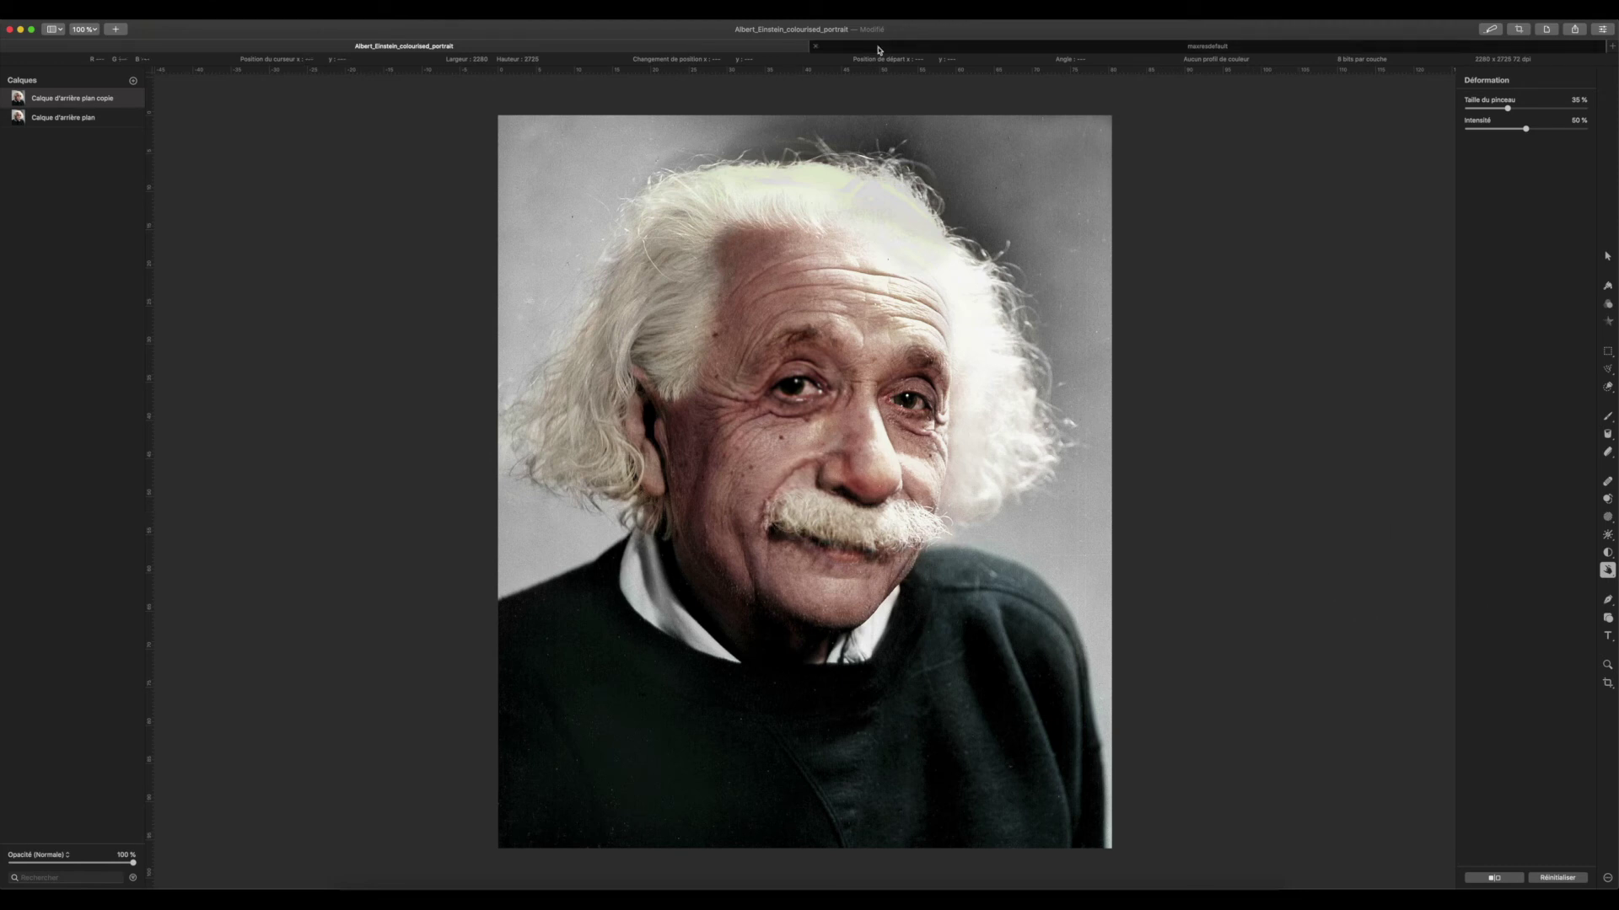
- Bulge three grid intersections below the distorted lines on the test pattern image with the Bosselage brush
{"action": "left_click", "coordinate": [878, 49]}
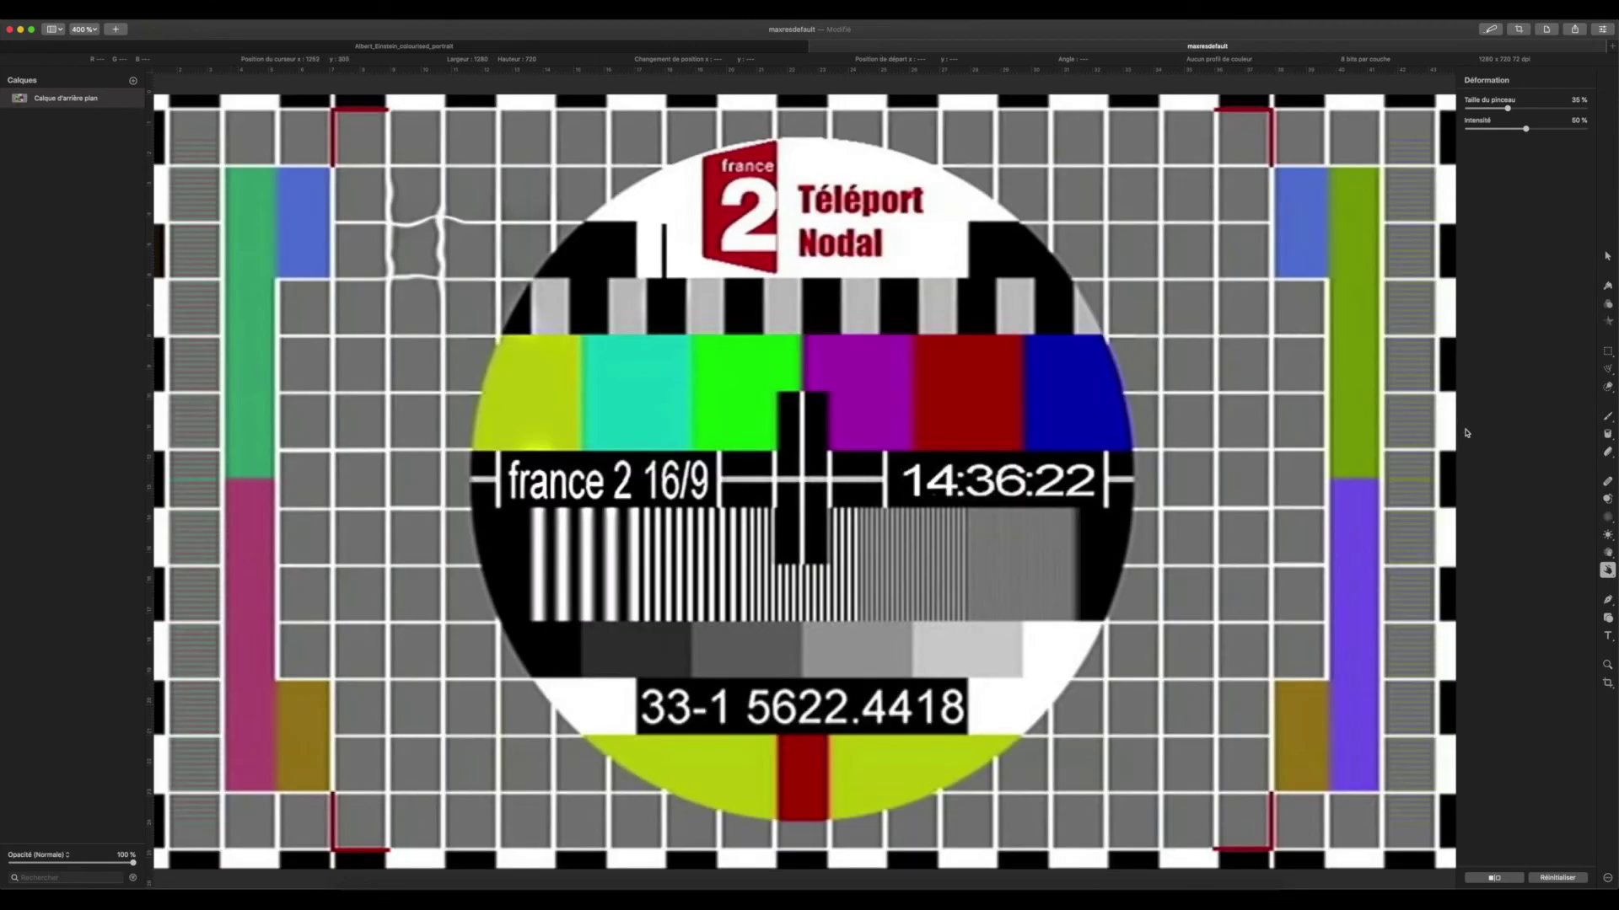
{"action": "left_click", "coordinate": [1604, 573]}
{"action": "left_click", "coordinate": [1578, 609]}
{"action": "left_click_drag", "start_coordinate": [392, 335], "coordinate": [390, 337]}
{"action": "left_click_drag", "start_coordinate": [443, 338], "coordinate": [445, 338]}
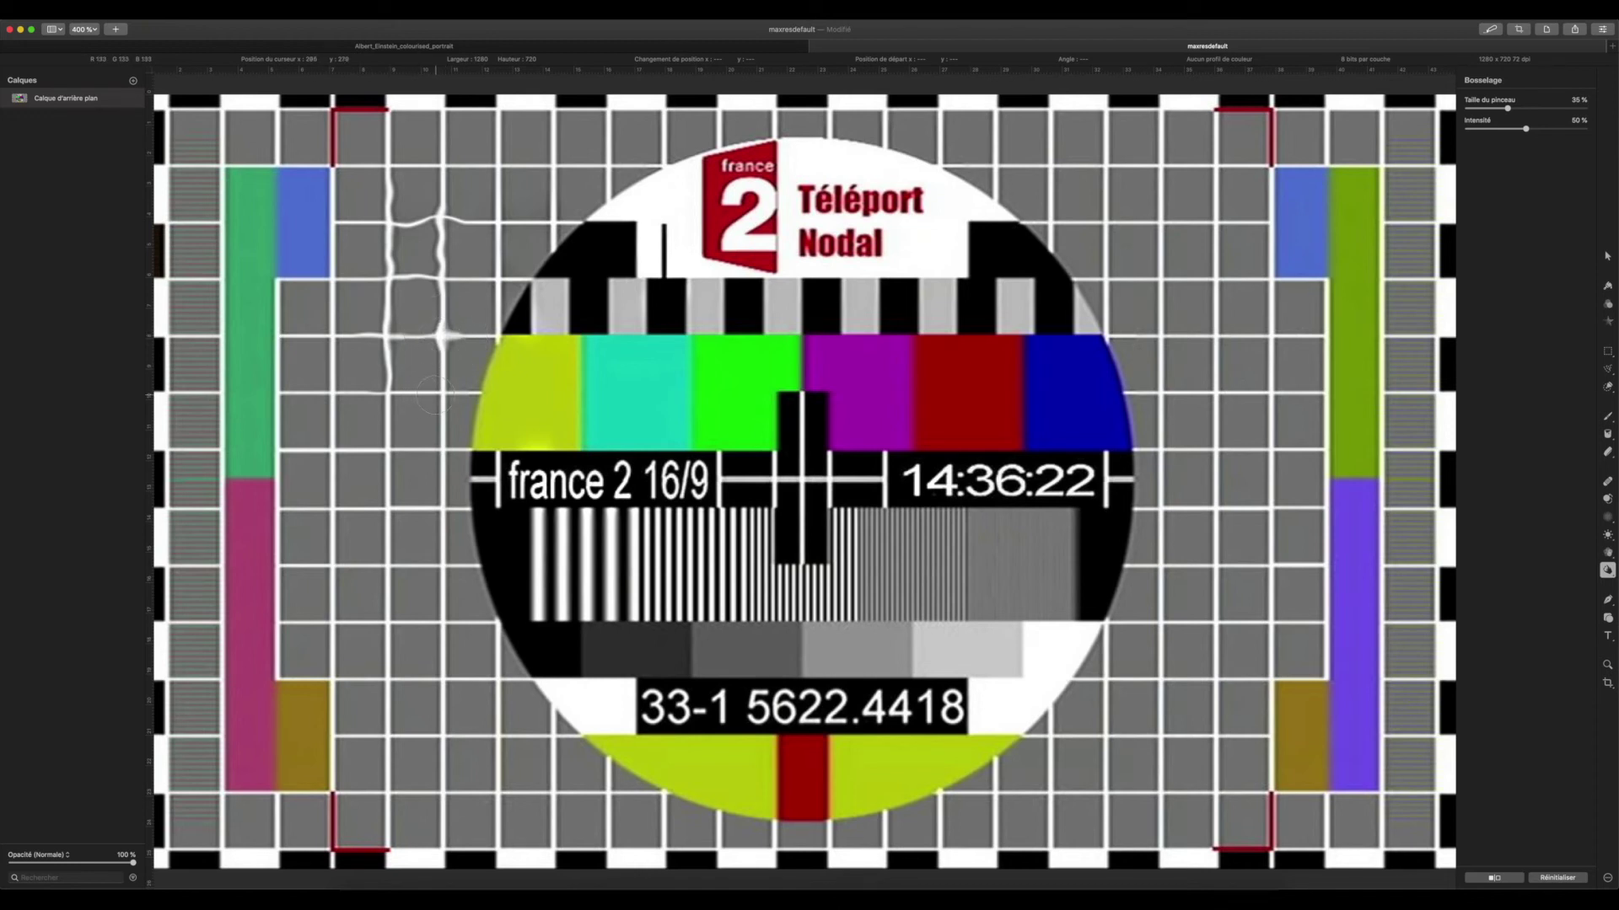
{"action": "left_click_drag", "start_coordinate": [439, 395], "coordinate": [439, 394]}
- Pinch the grid line below the bulged intersections on the test pattern with the Contraction brush
{"action": "left_click", "coordinate": [1608, 570]}
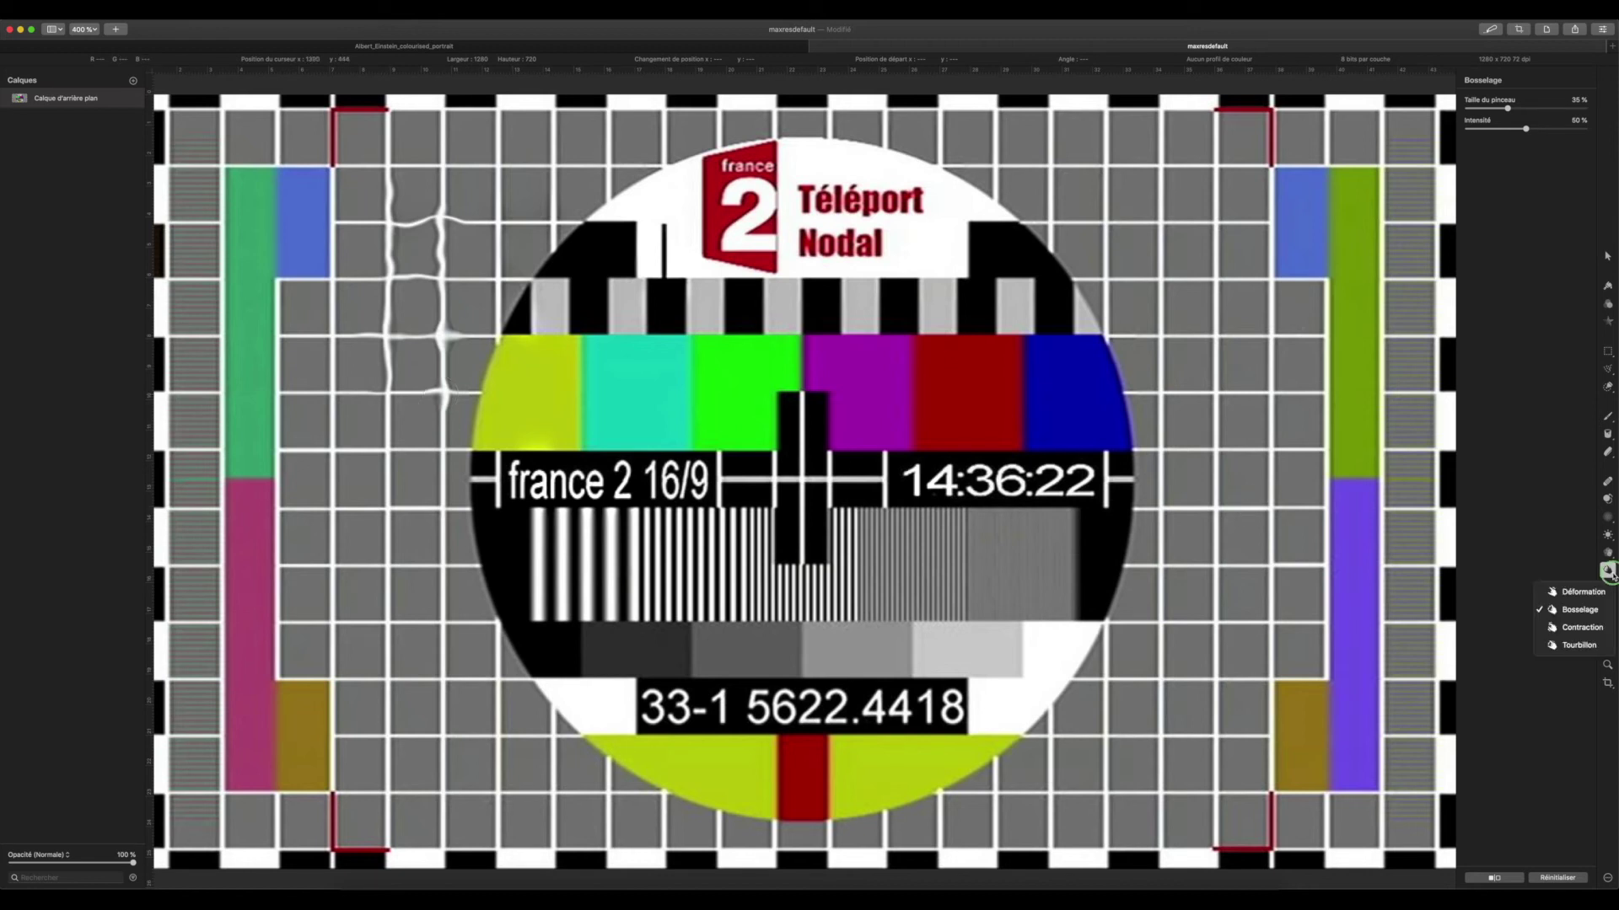
{"action": "left_click", "coordinate": [1582, 628]}
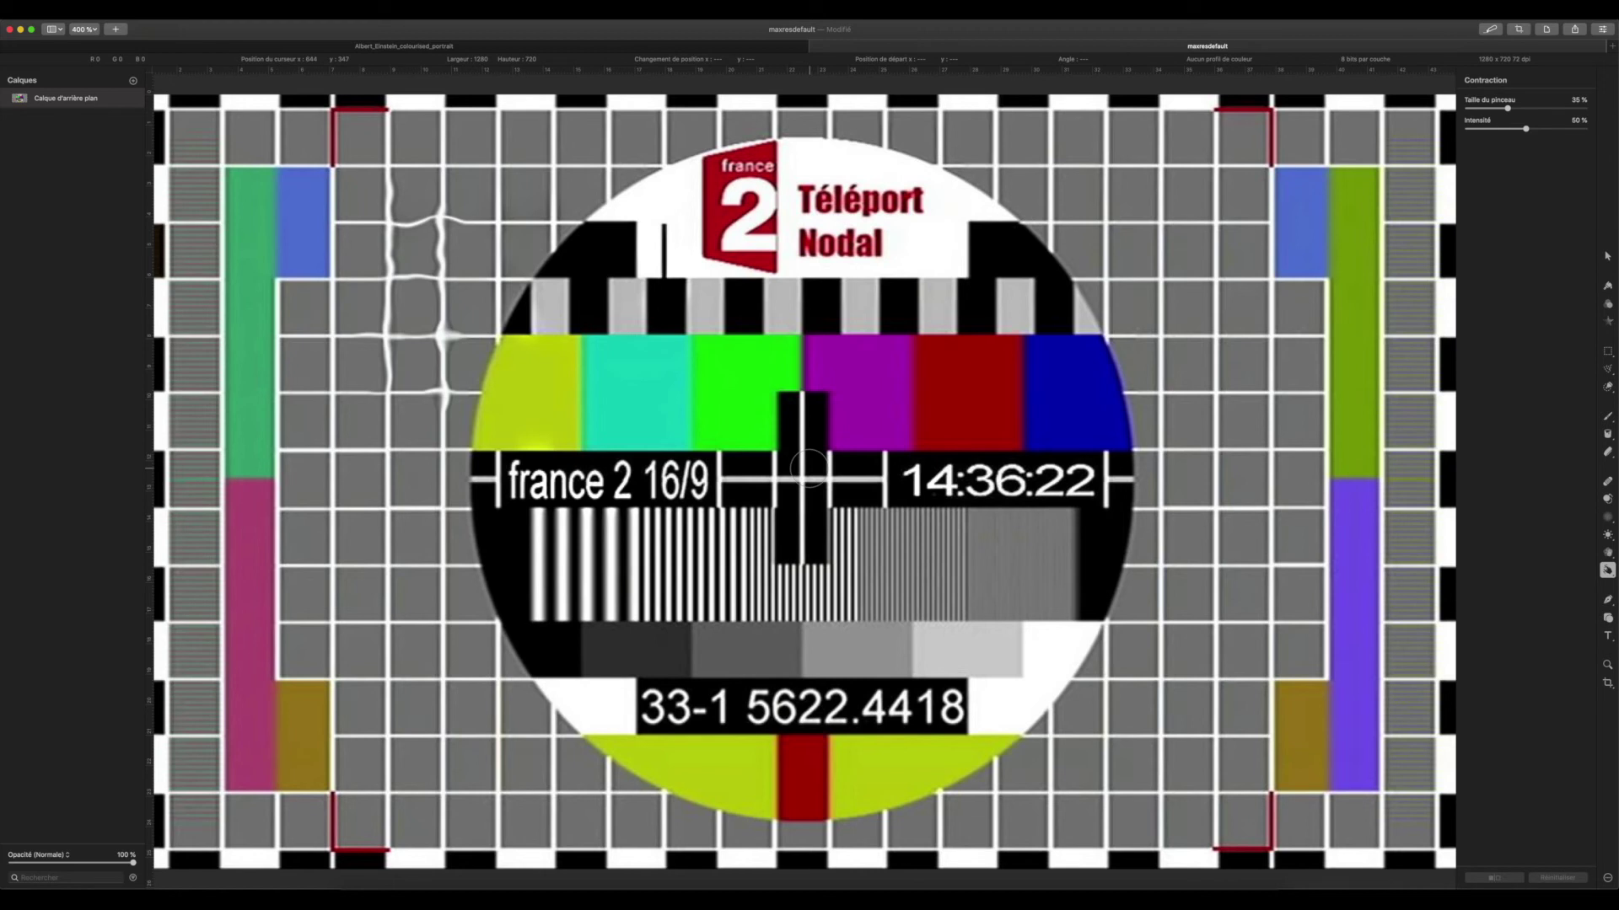
{"action": "left_click", "coordinate": [389, 449]}
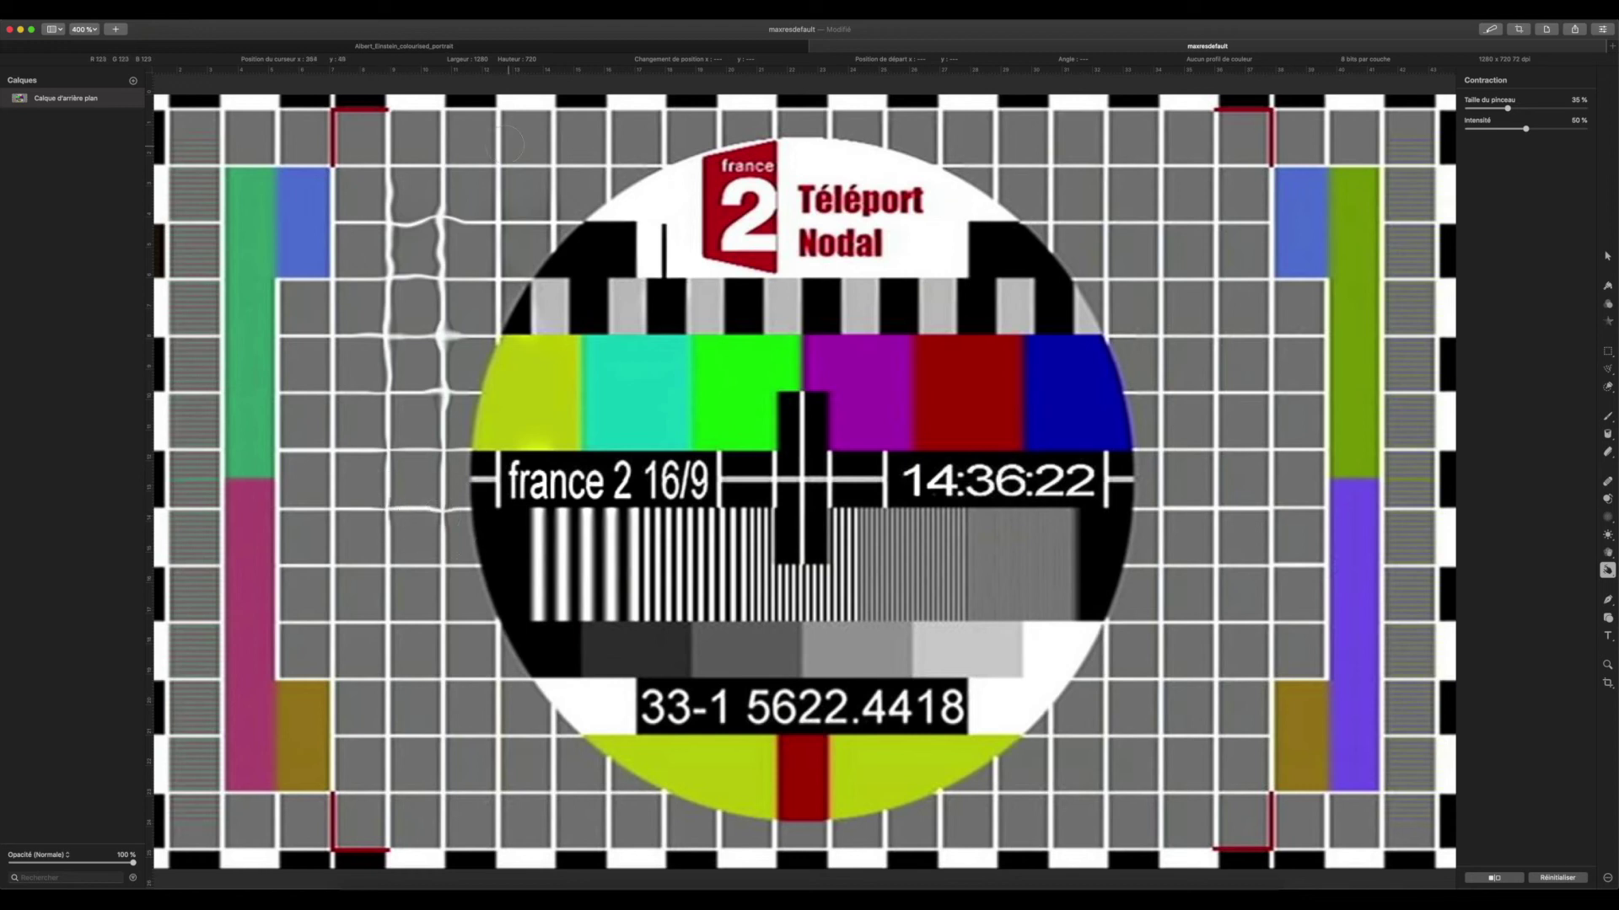
- Return to the Einstein portrait and pinch a spot on the forehead with the Contraction brush
{"action": "left_click", "coordinate": [413, 46]}
{"action": "left_click", "coordinate": [1607, 570]}
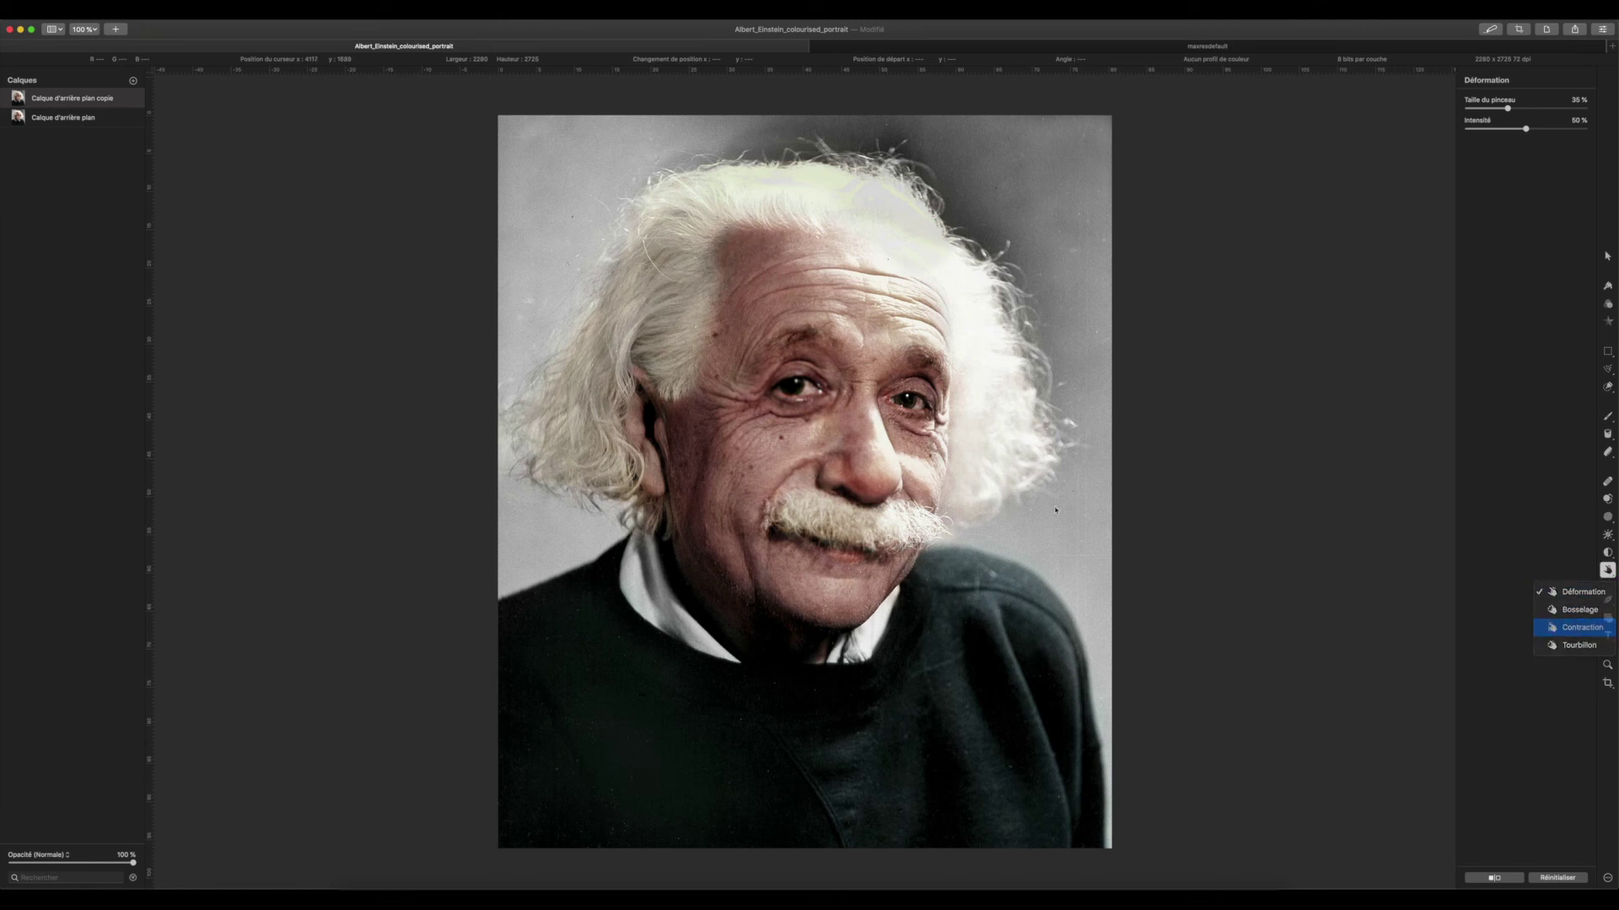
{"action": "left_click", "coordinate": [1583, 627]}
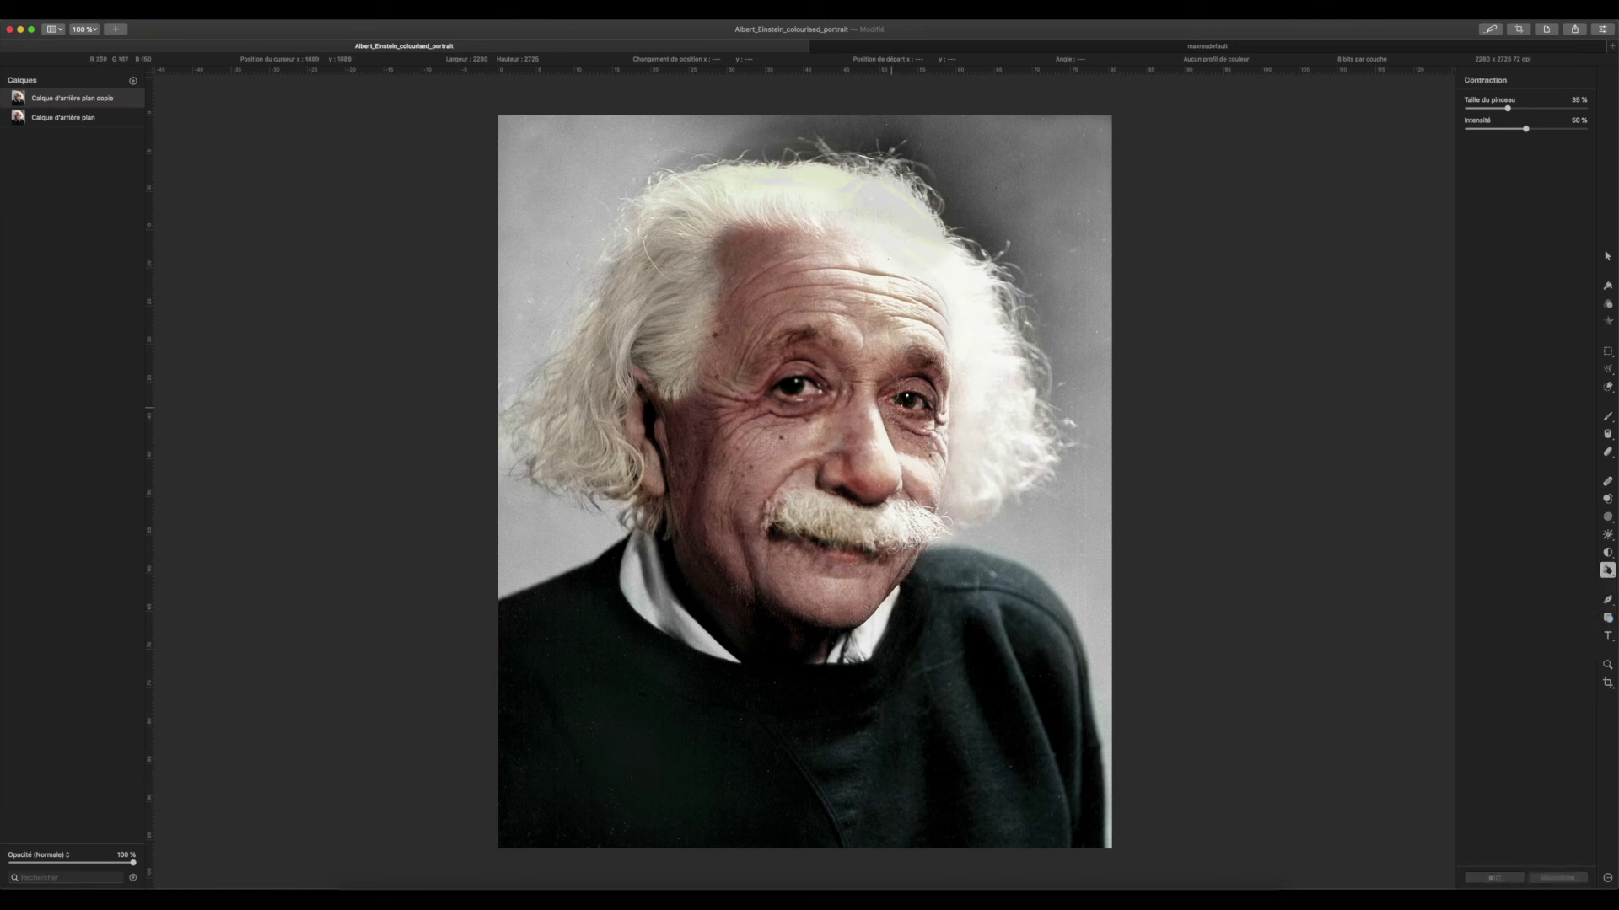
{"action": "left_click", "coordinate": [782, 289]}
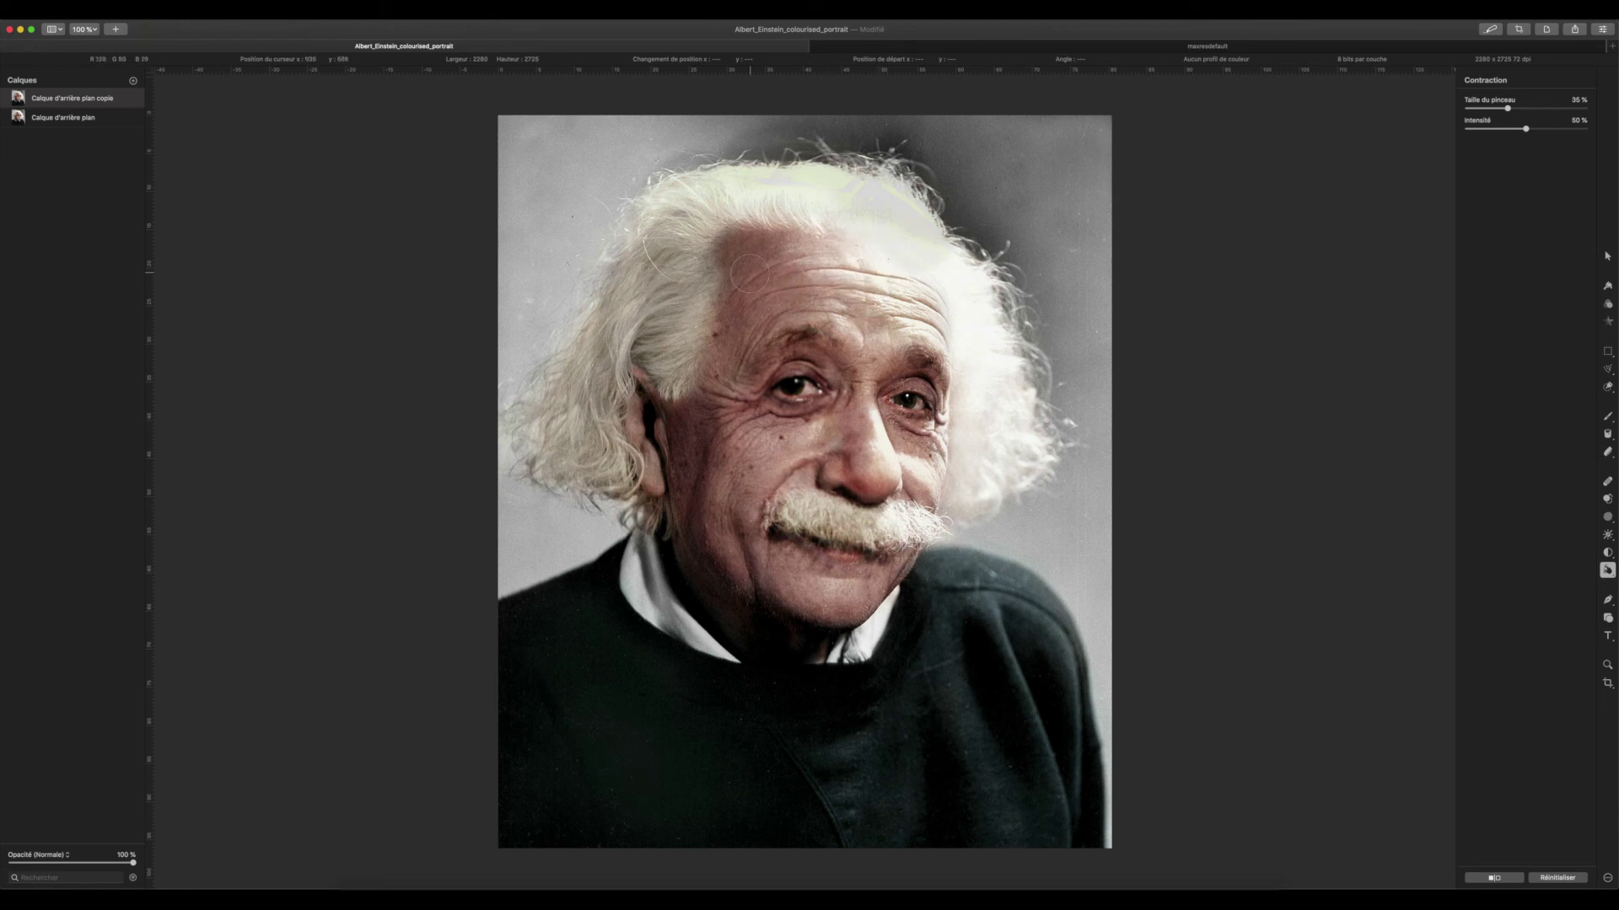
- Twist grid intersections at the lower left of the test pattern with the Tourbillon brush set to Tourbillon vers la gauche
{"action": "left_click", "coordinate": [1608, 572]}
{"action": "left_click", "coordinate": [1559, 652]}
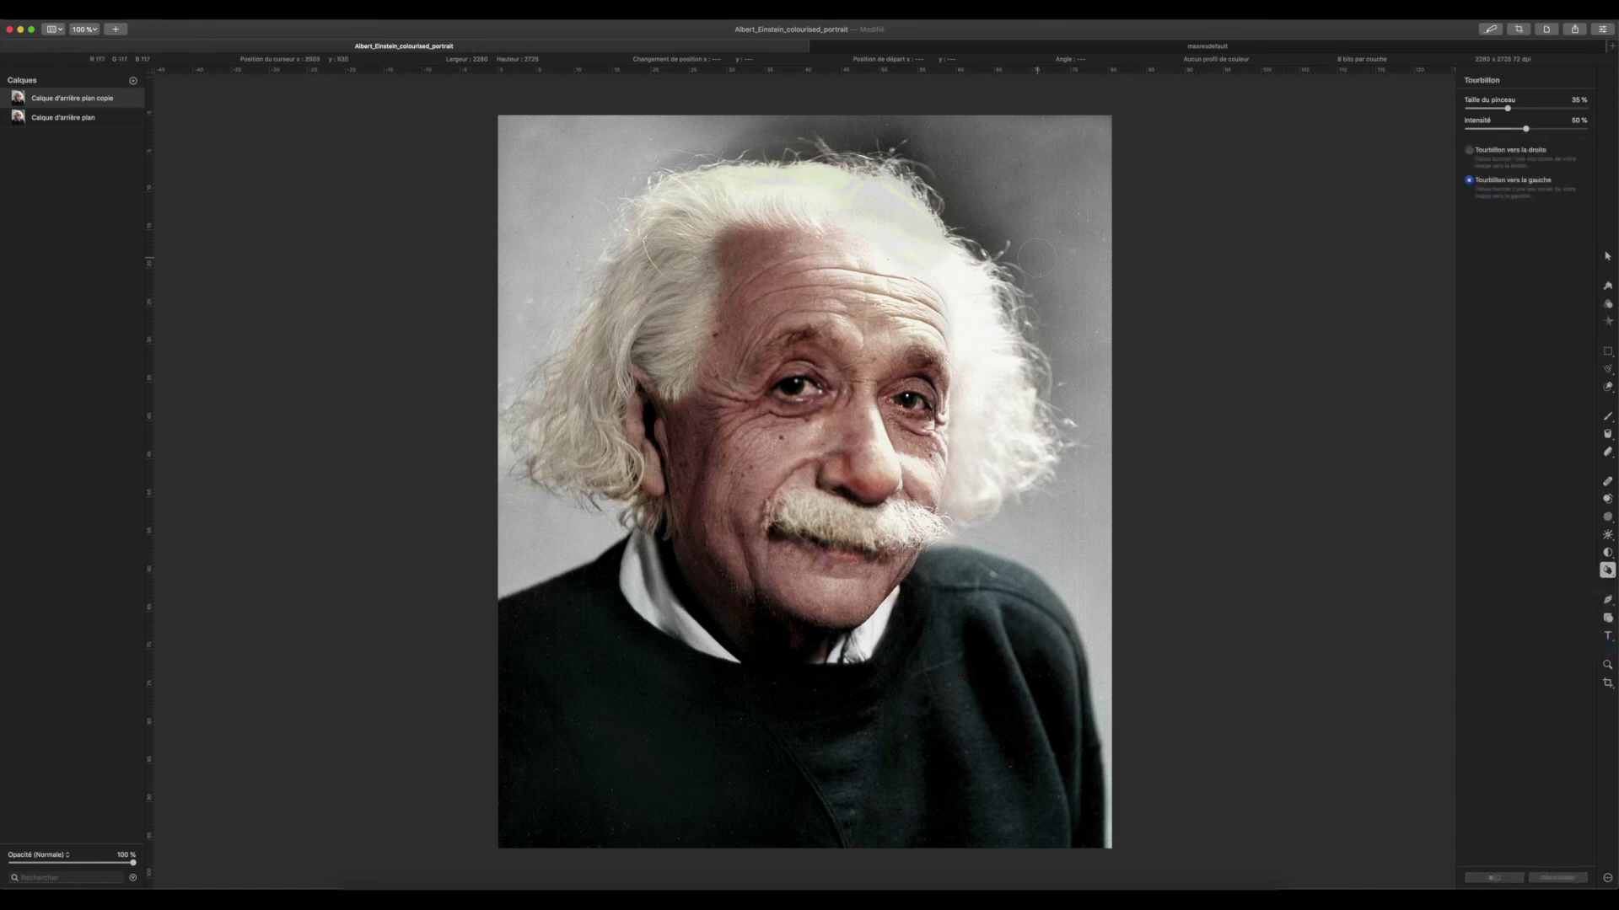
{"action": "left_click", "coordinate": [934, 49]}
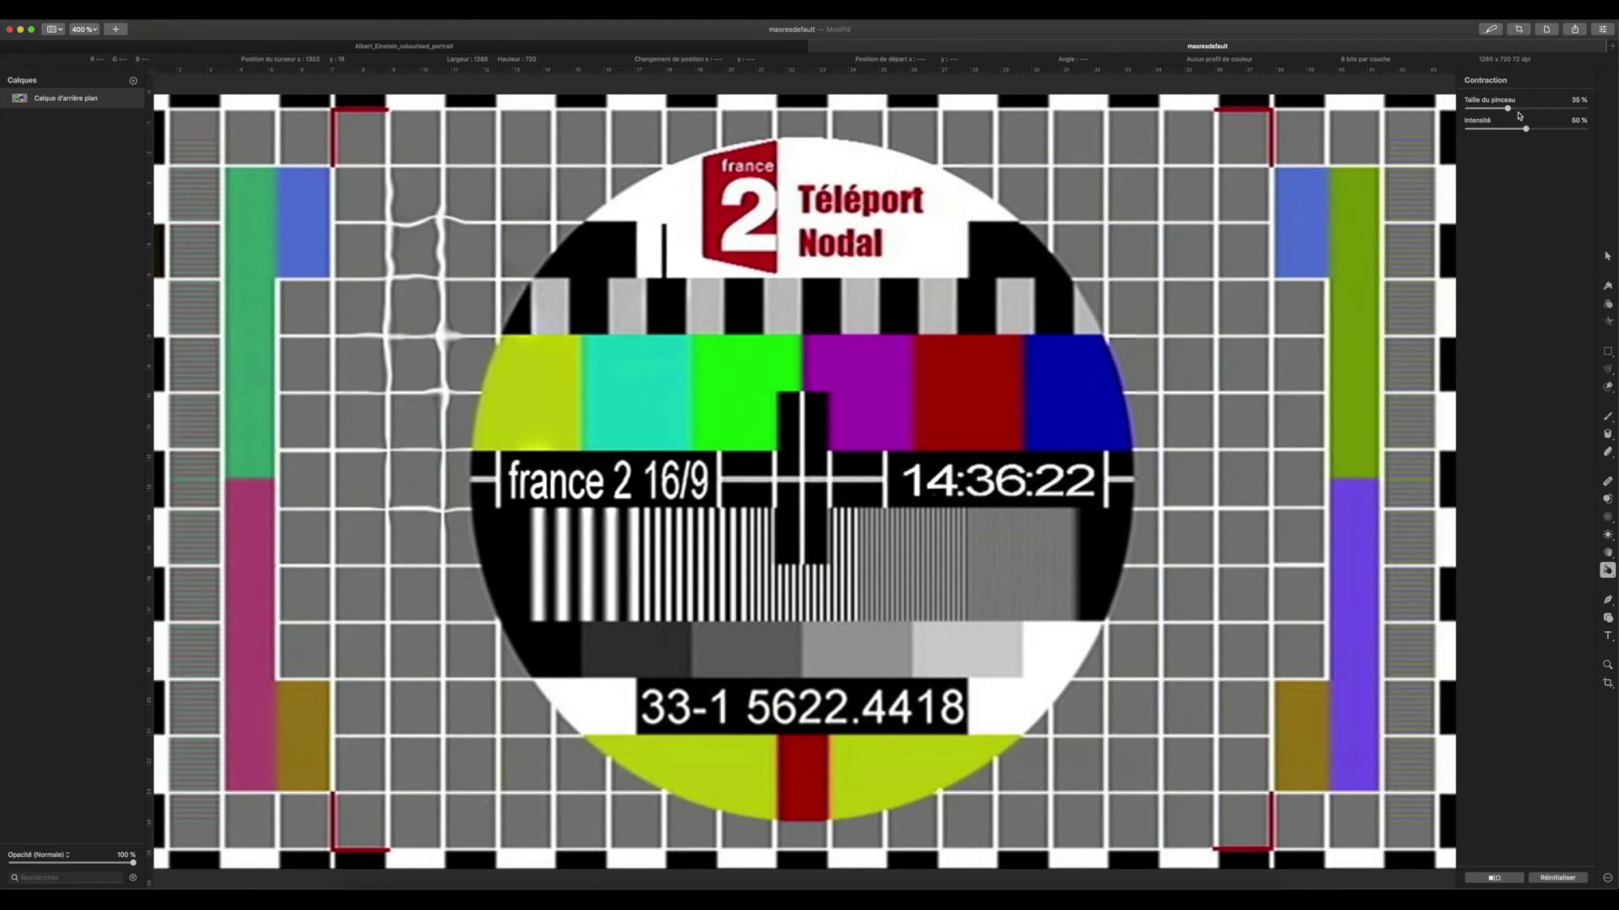
{"action": "left_click", "coordinate": [1611, 573]}
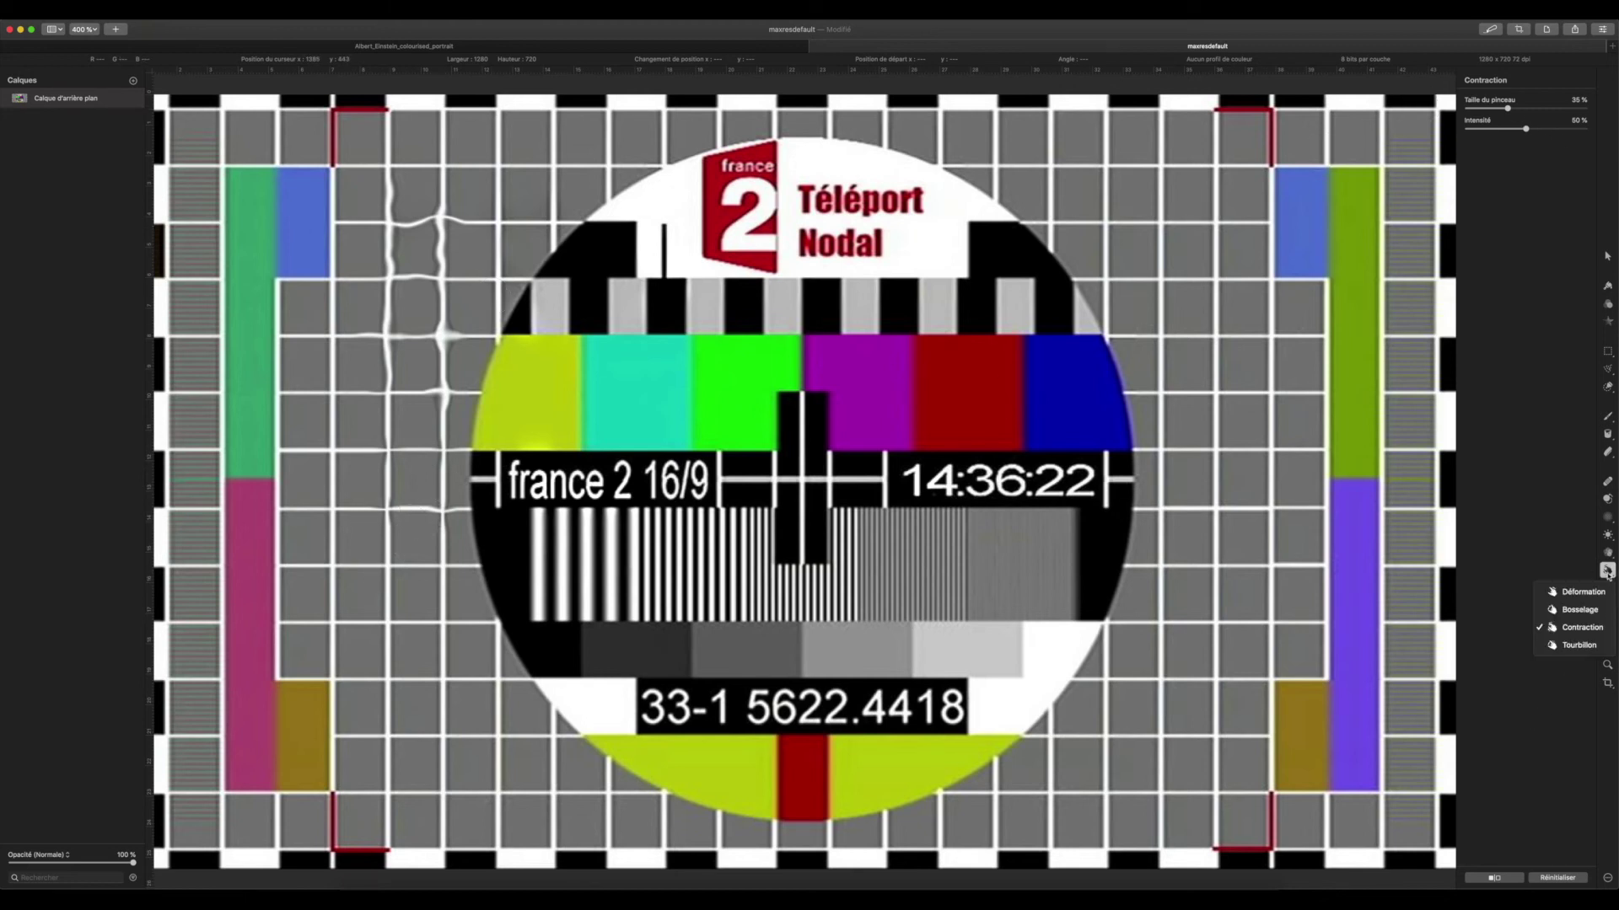
{"action": "left_click", "coordinate": [1559, 650]}
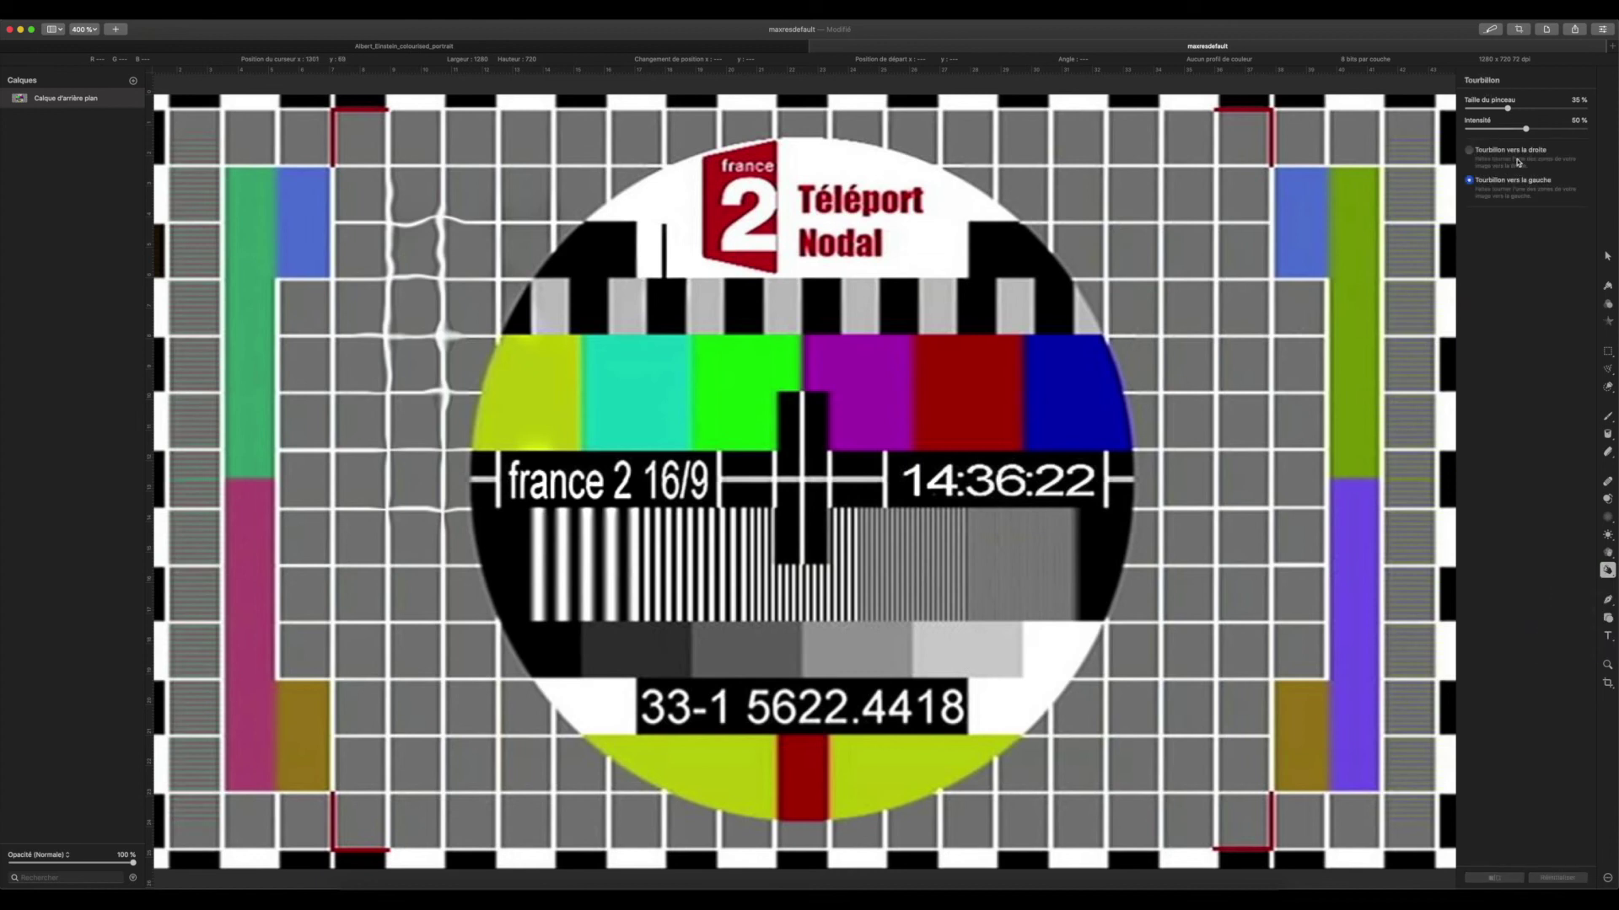
{"action": "left_click_drag", "start_coordinate": [382, 573], "coordinate": [385, 625]}
{"action": "left_click_drag", "start_coordinate": [391, 691], "coordinate": [388, 693]}
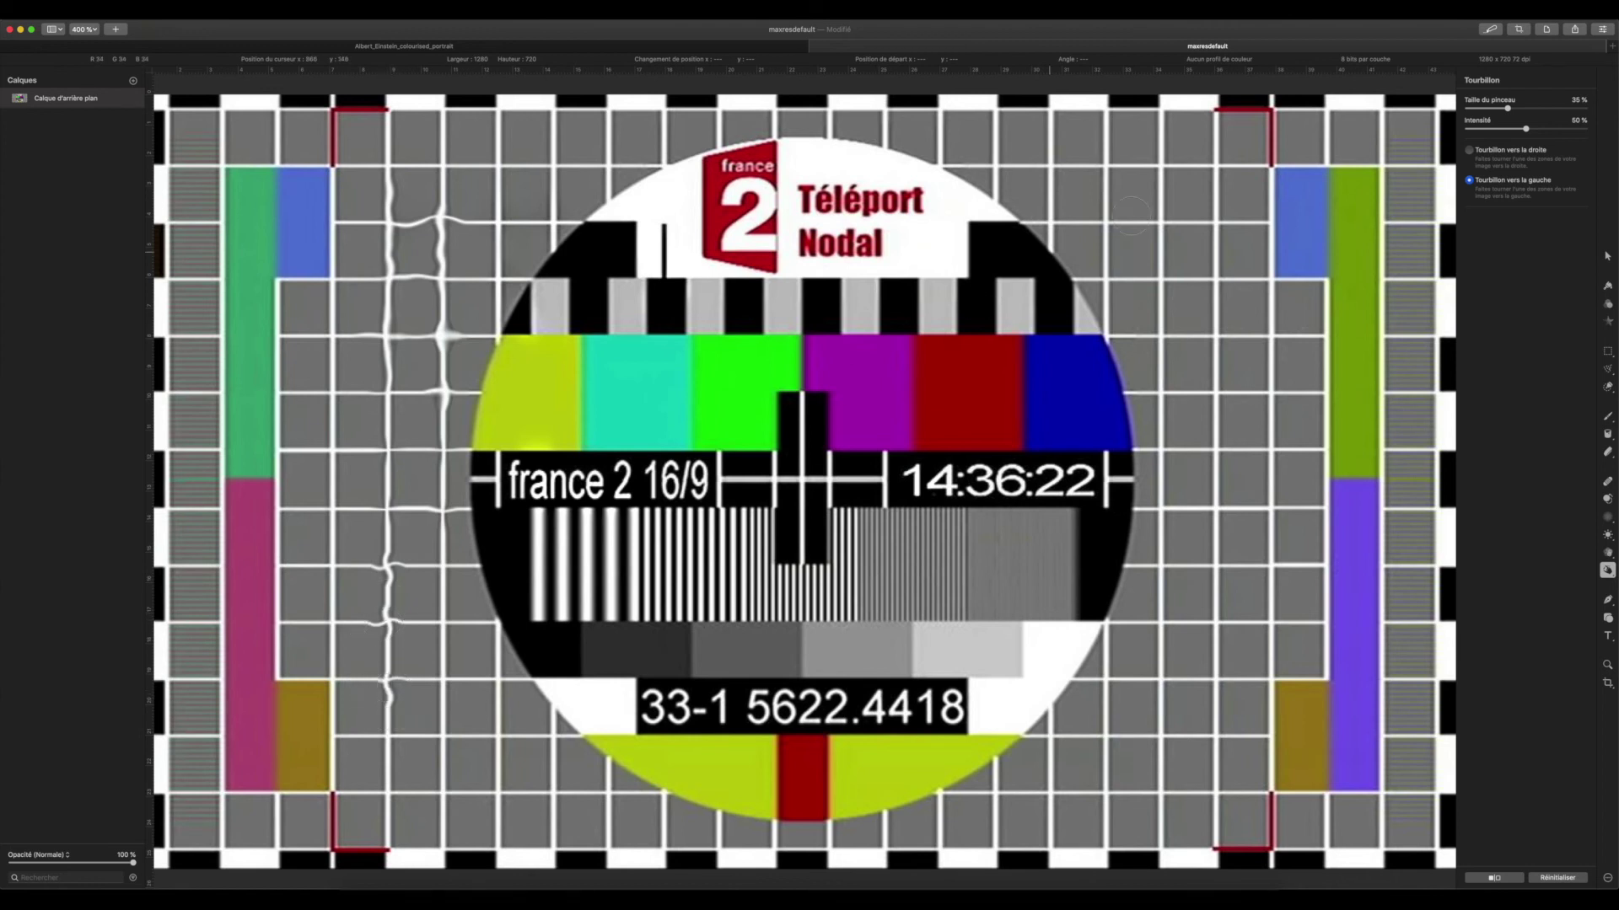
- Set the Tourbillon brush to Tourbillon vers la droite and apply it to two neighbouring grid intersections at the lower left
{"action": "left_click", "coordinate": [1468, 150]}
{"action": "left_click", "coordinate": [448, 742]}
{"action": "left_click", "coordinate": [444, 673]}
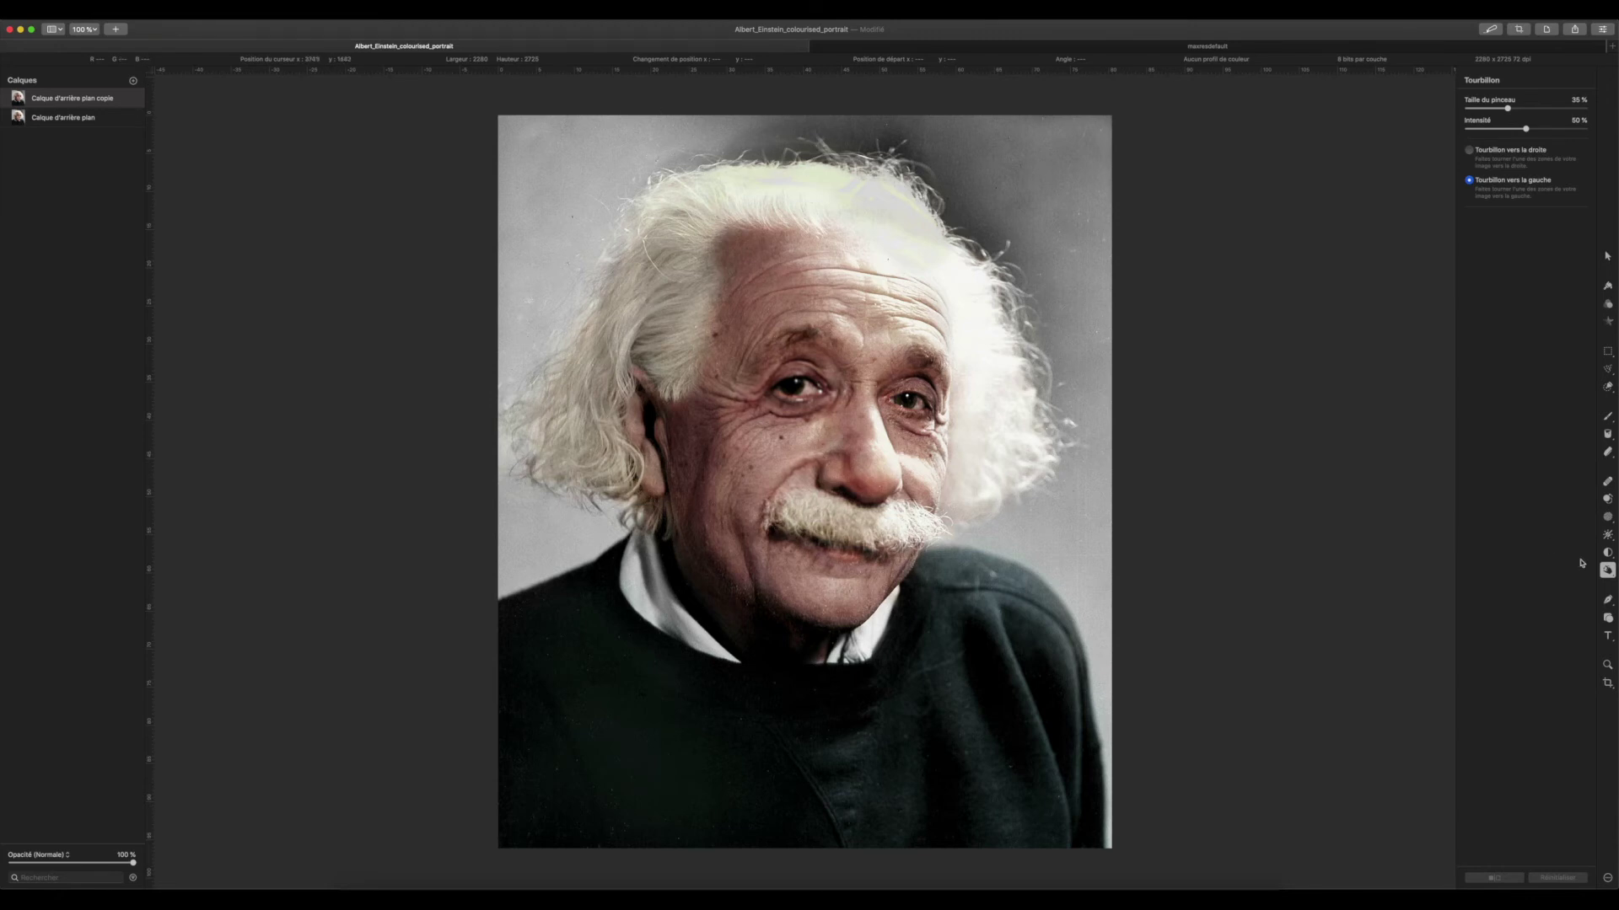
- Return to the Einstein portrait and apply the Tourbillon brush, turning to the left, to the forehead
{"action": "left_click", "coordinate": [1611, 579]}
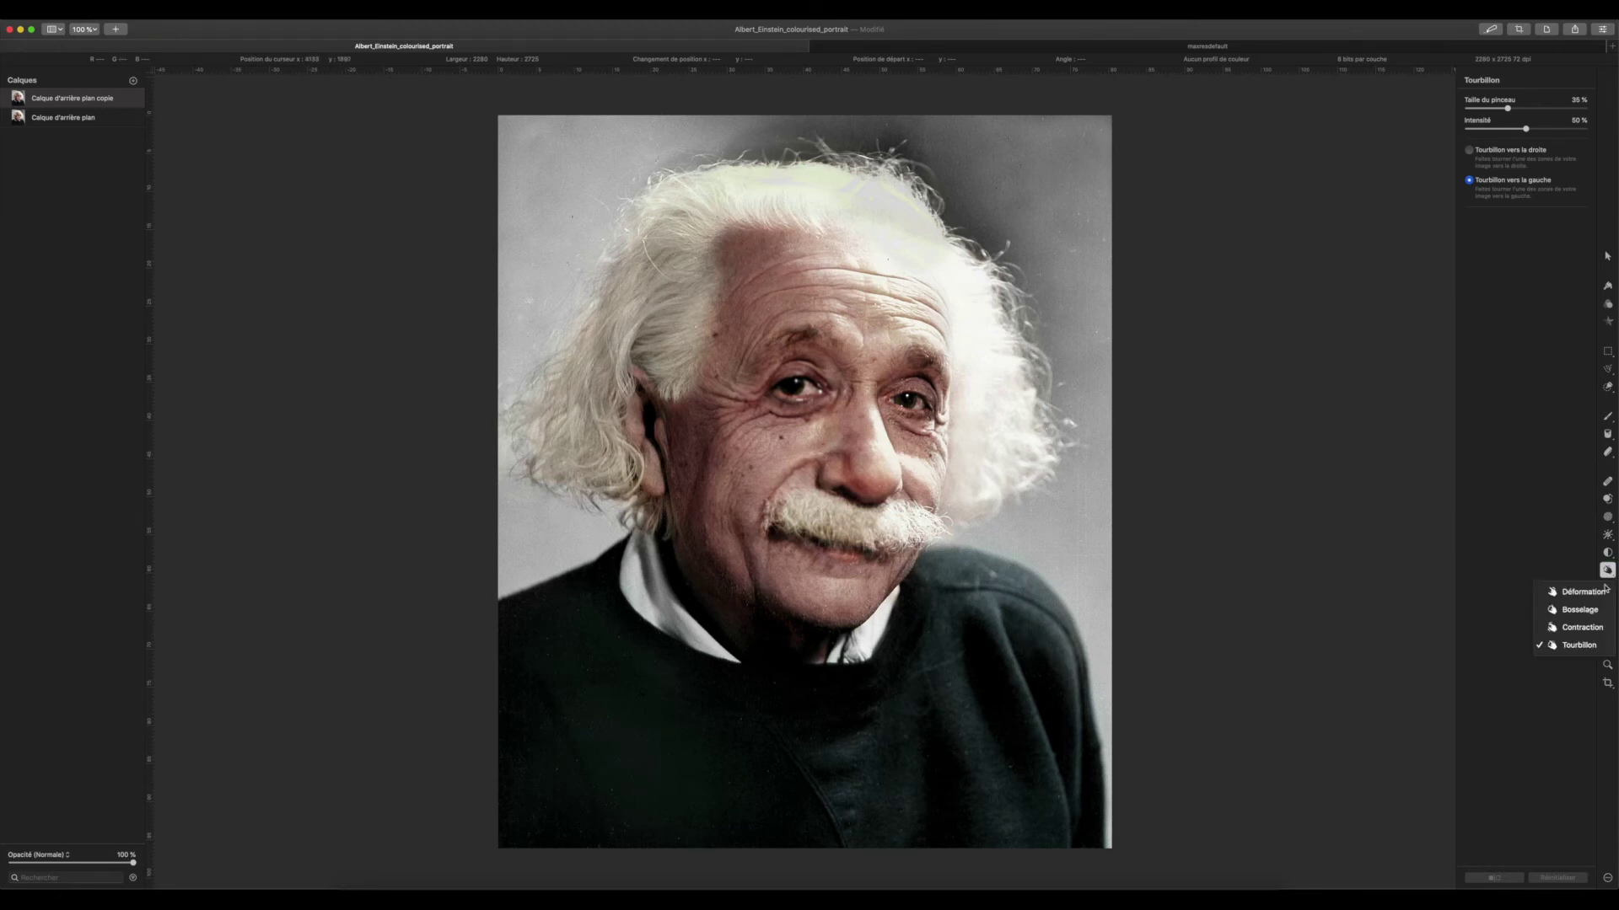
{"action": "left_click", "coordinate": [1567, 646]}
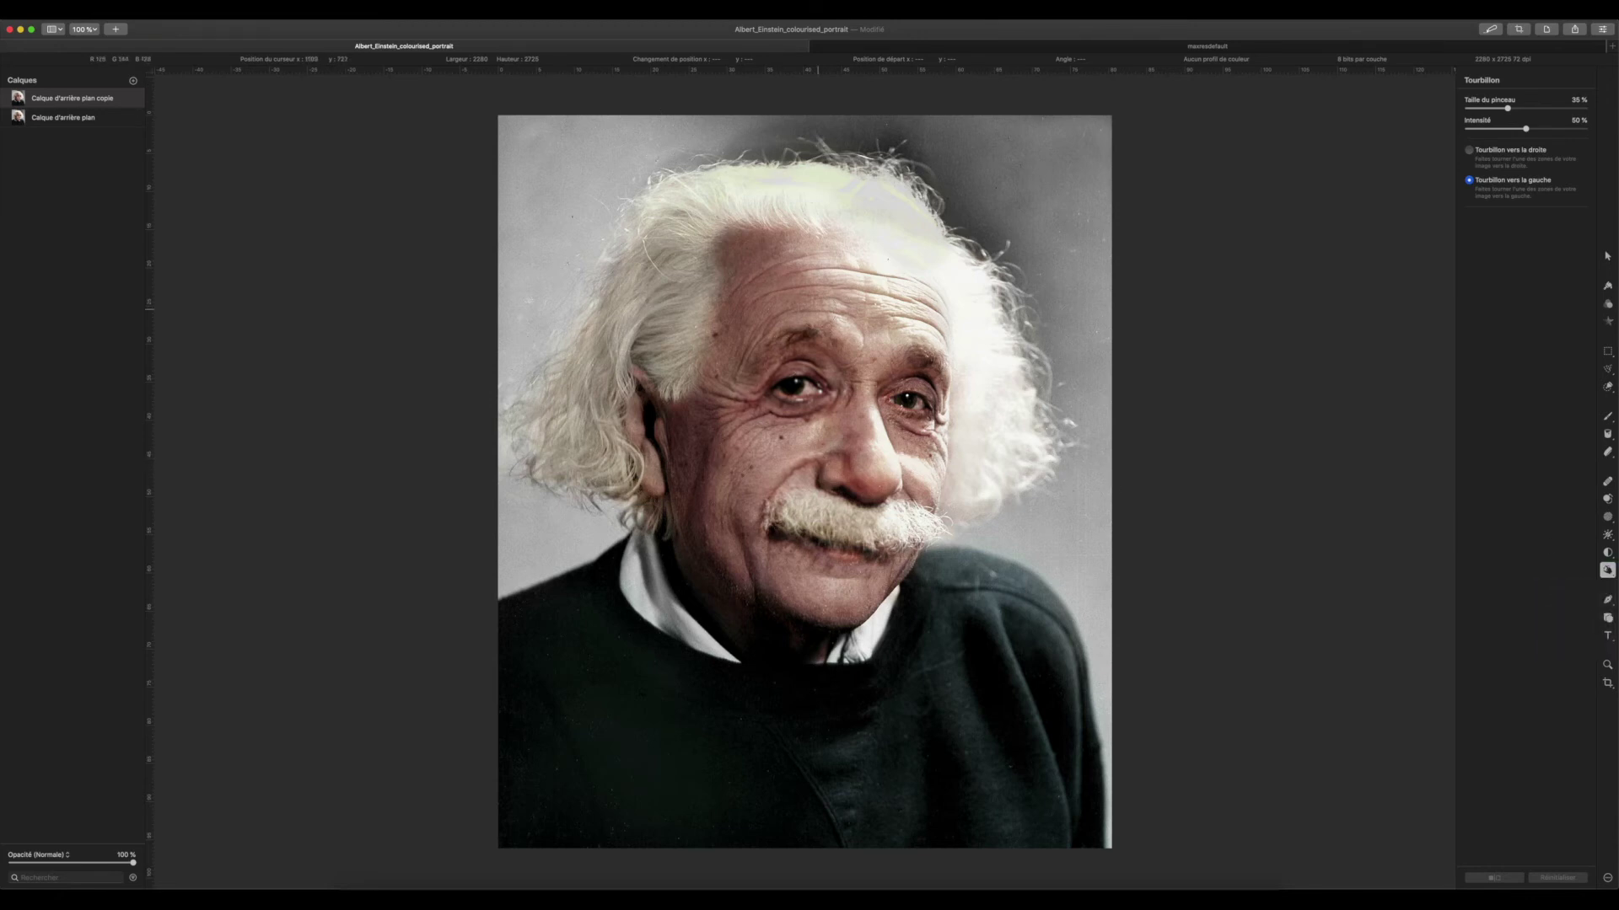
{"action": "left_click", "coordinate": [828, 313]}
{"action": "left_click", "coordinate": [1607, 305]}
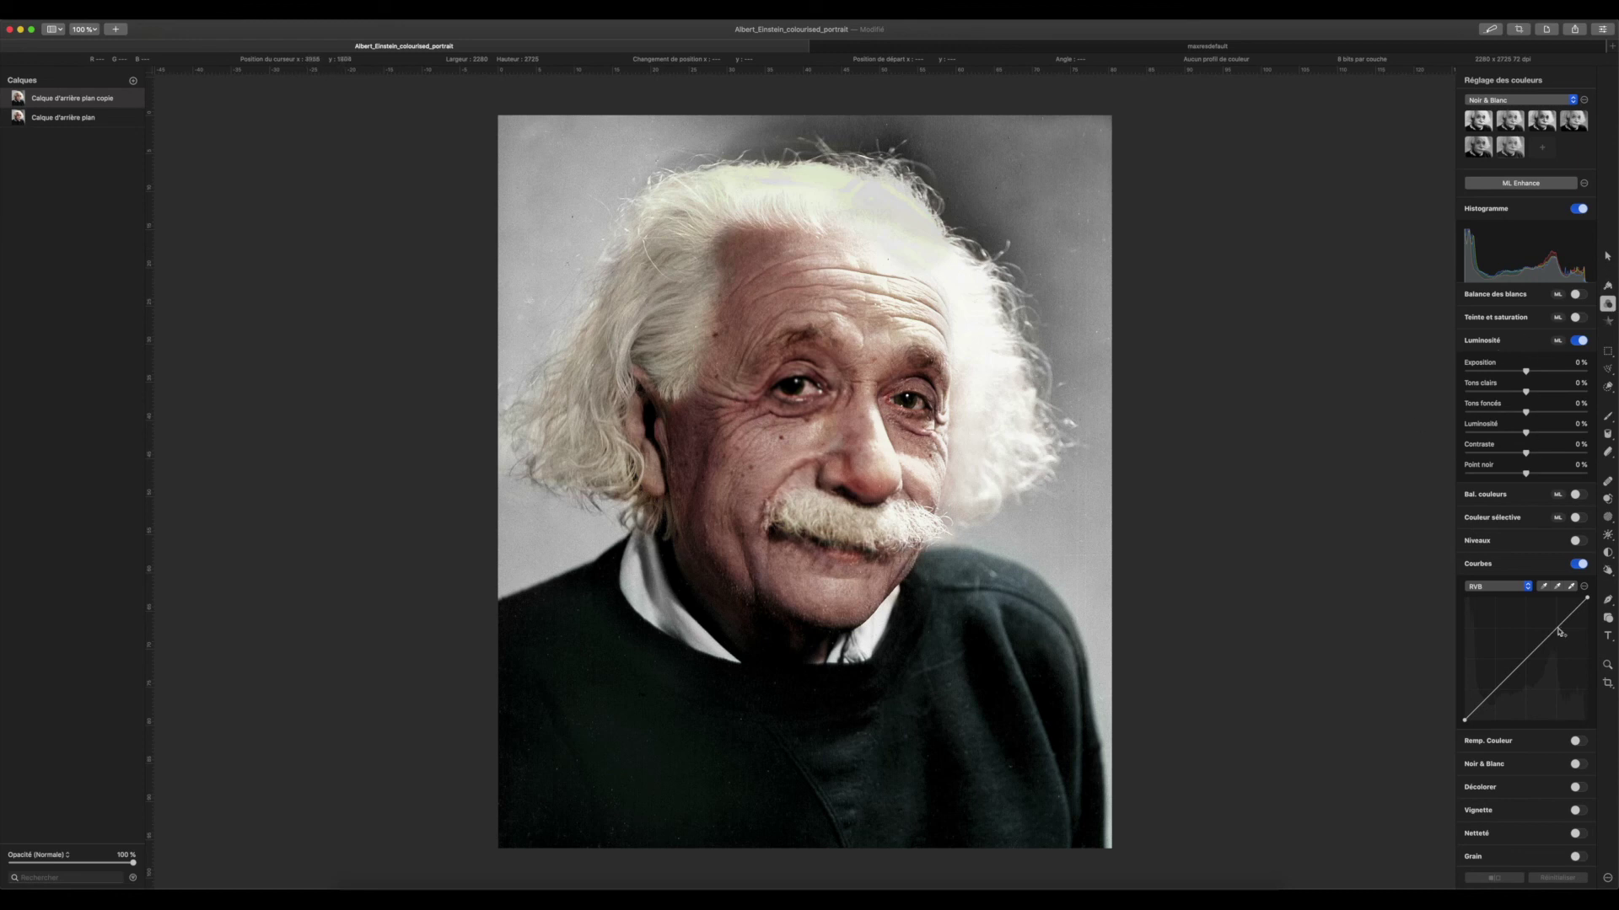
{"action": "scroll", "coordinate": [1559, 632], "scroll_direction": "down", "scroll_amount": 3}
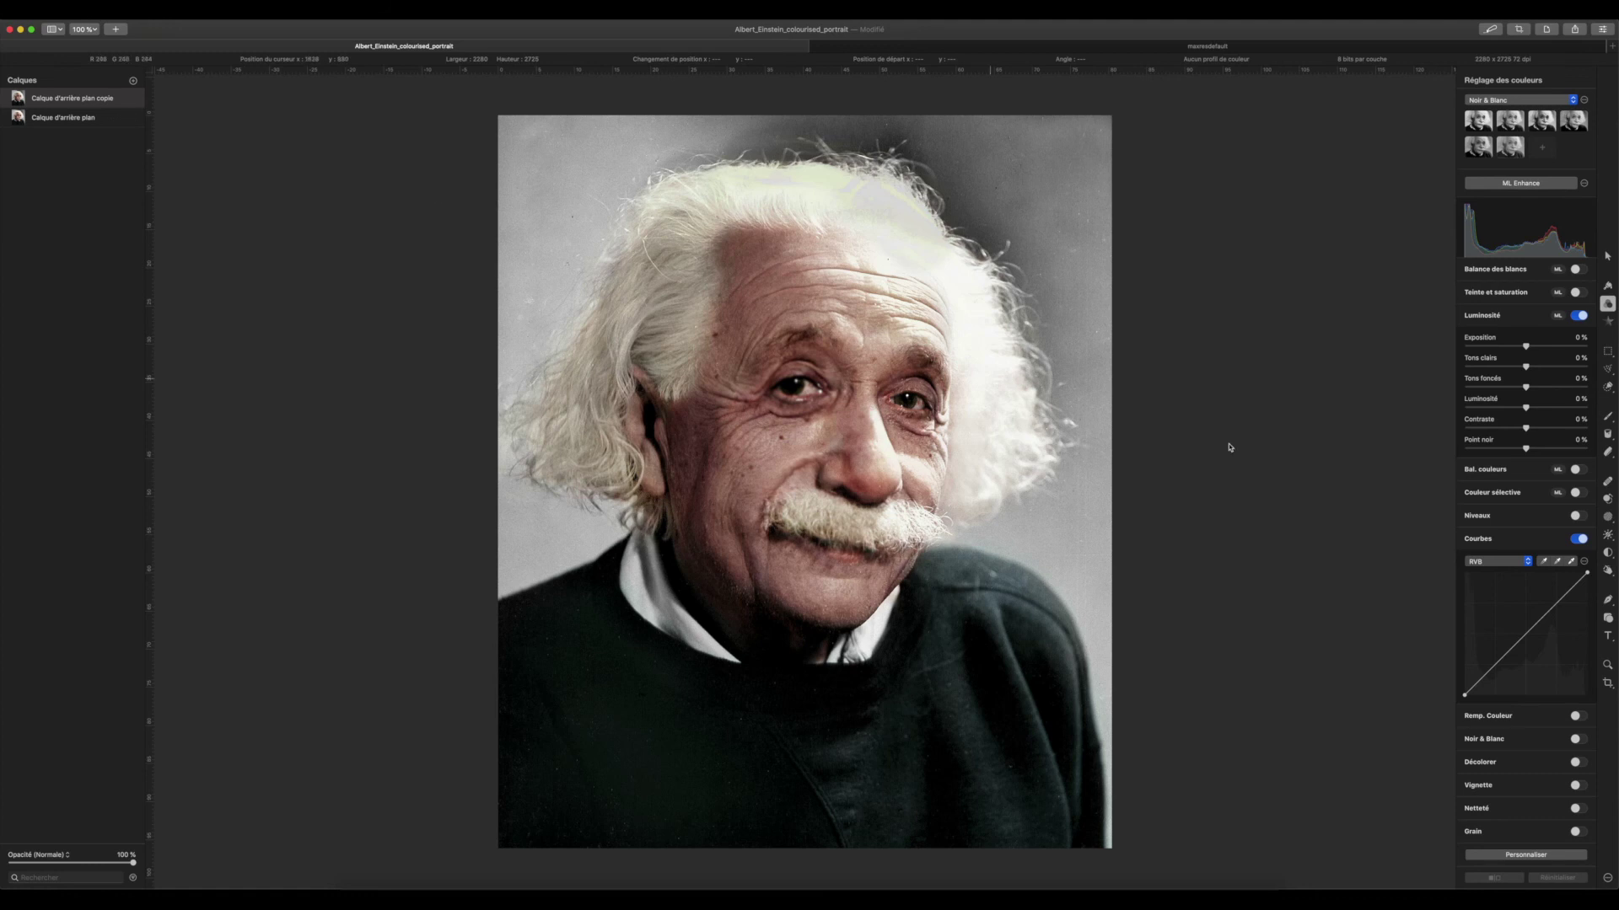
{"action": "left_click", "coordinate": [1608, 499]}
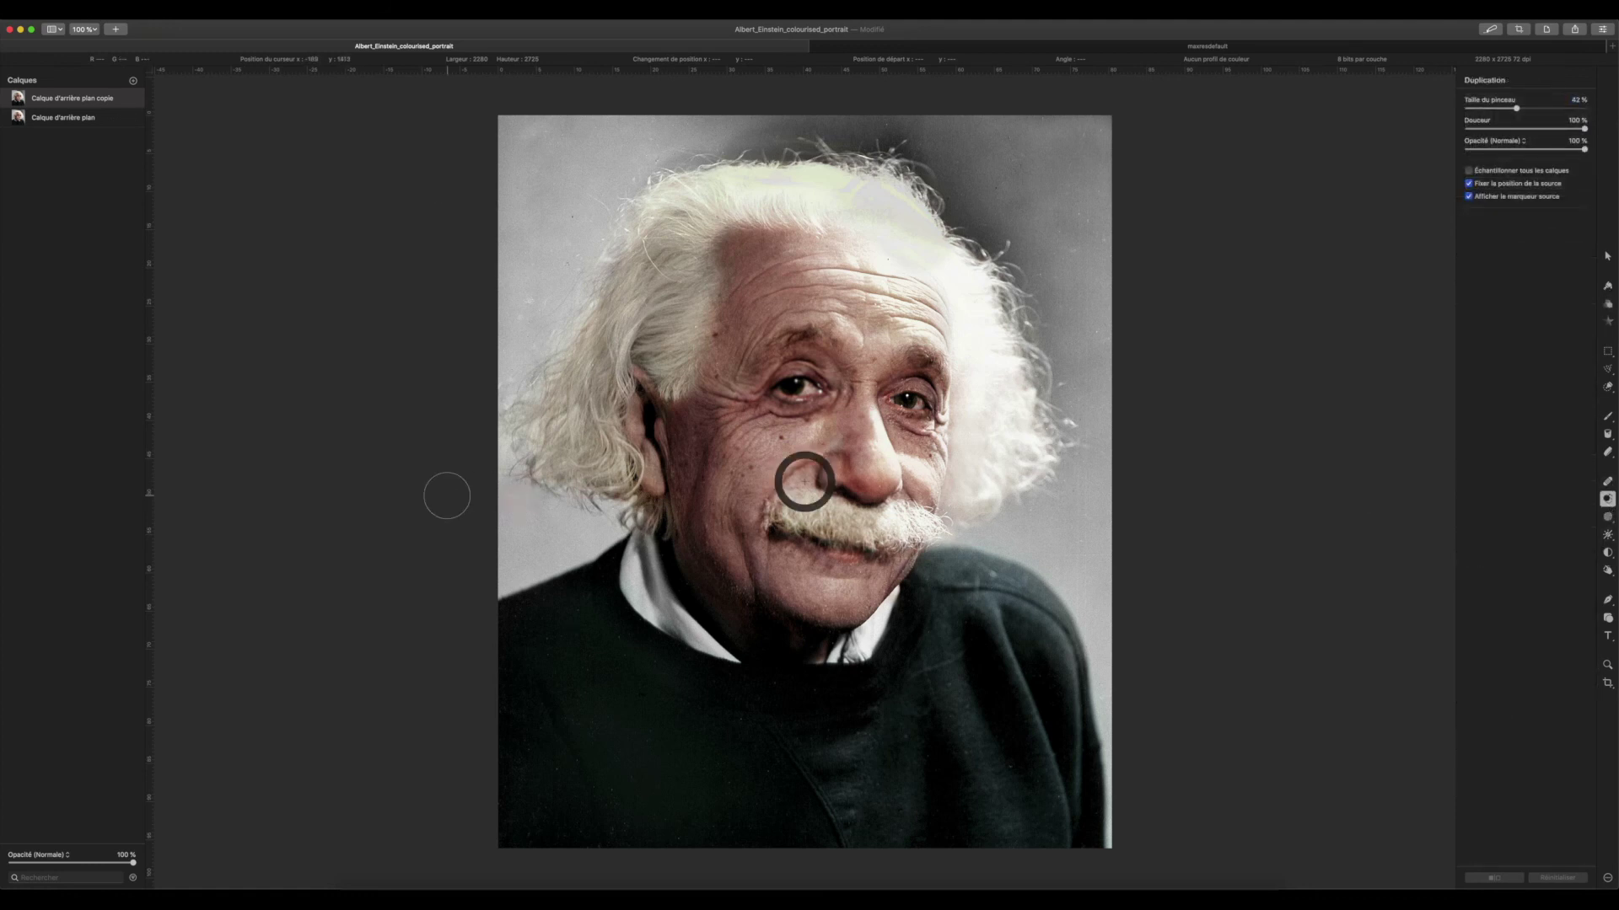
{"action": "left_click", "coordinate": [1608, 553]}
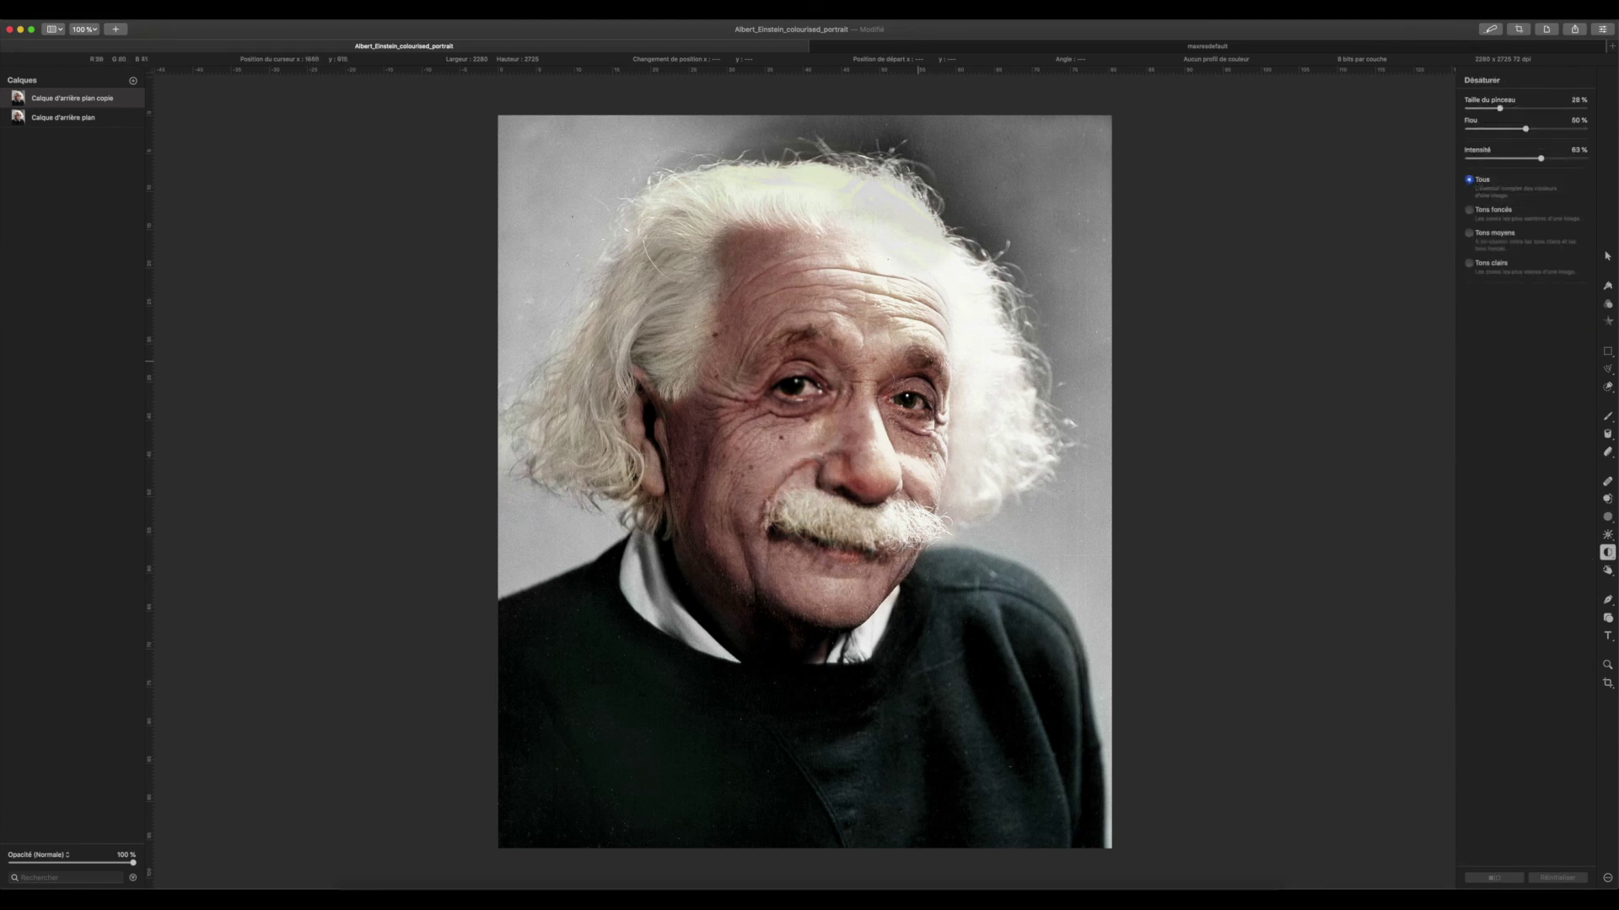